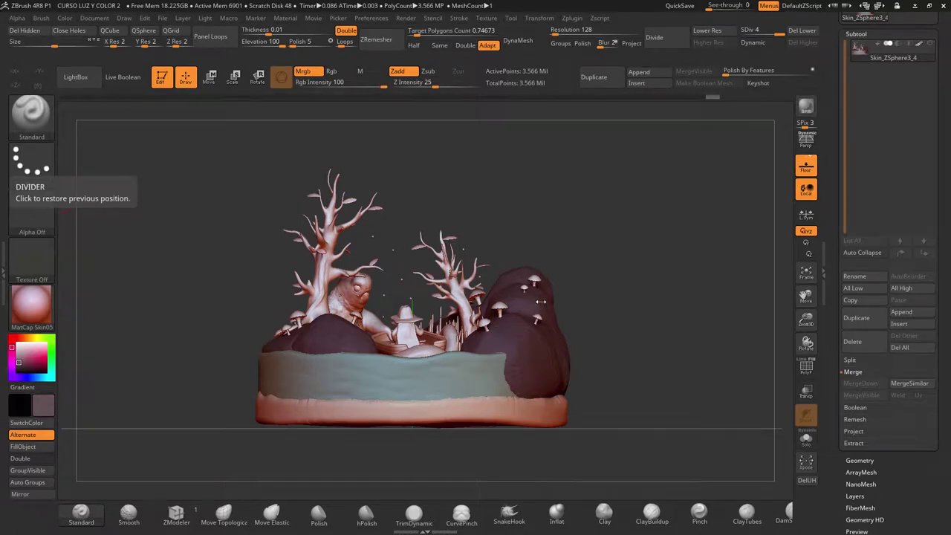
Step: Inspect the partly painted diorama up close and as a whole, including the trees, creature, boat and rocks
drag(587, 273, 595, 279)
mouse_move(806, 320)
mouse_down()
mouse_move(806, 350)
mouse_move(804, 321)
mouse_up()
drag(685, 291, 683, 297)
drag(806, 319, 806, 352)
alt+drag(172, 334, 193, 364)
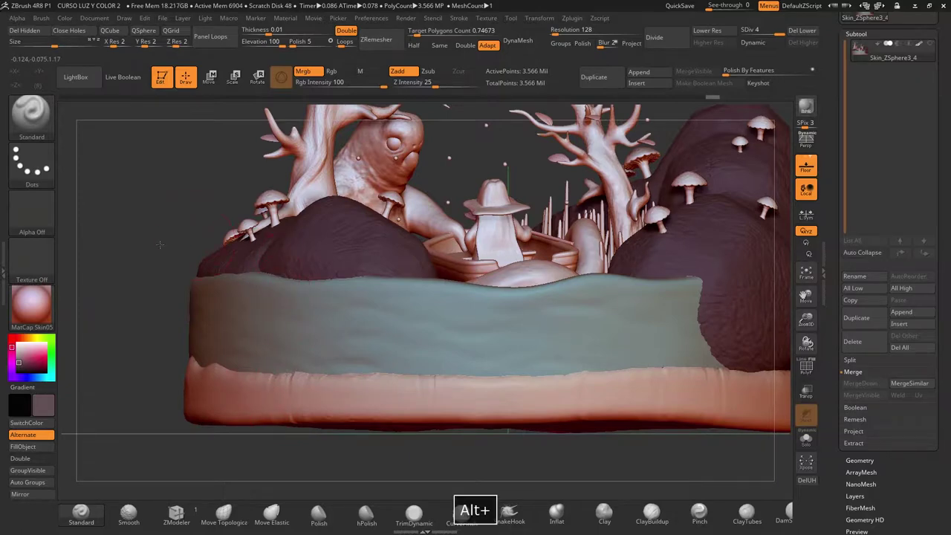
alt+drag(159, 246, 122, 305)
alt+drag(226, 219, 203, 329)
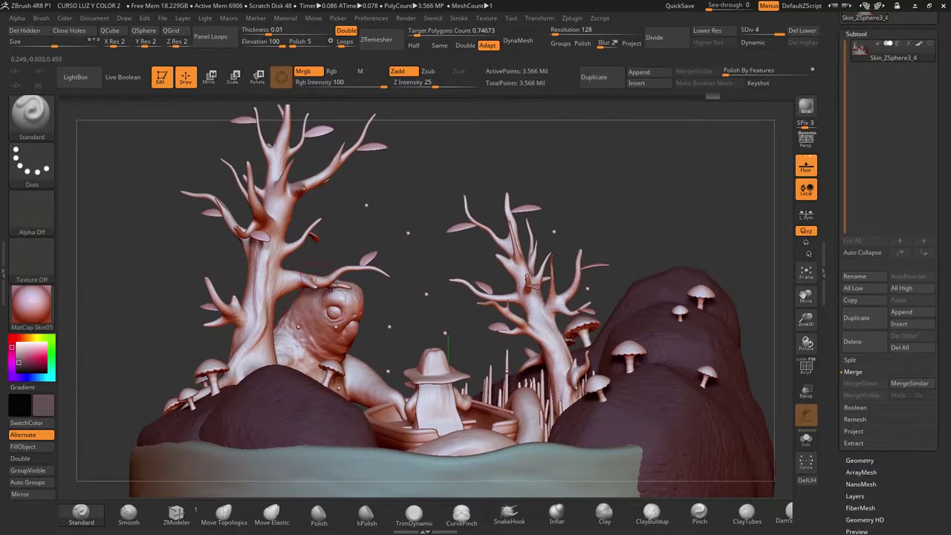
alt+drag(431, 263, 426, 267)
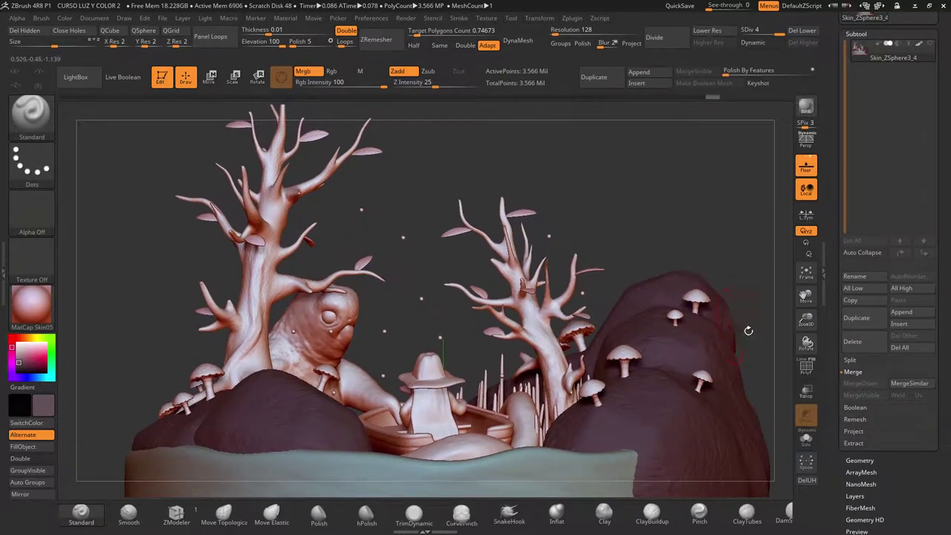
drag(801, 322, 679, 227)
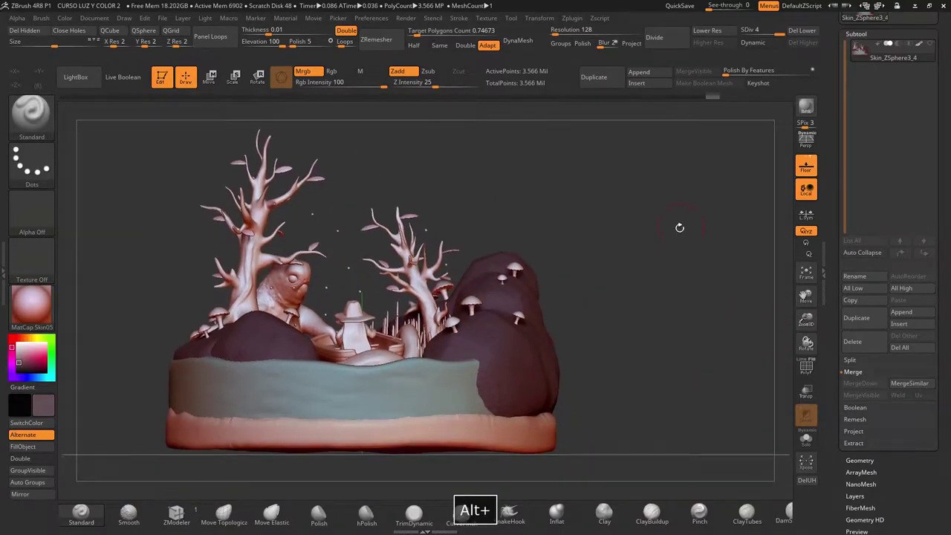
Step: Switch to Photoshop and sample the teal swatch of the palette in Captura.PNG with the Eyedropper
key(super)
click(400, 525)
key(space)
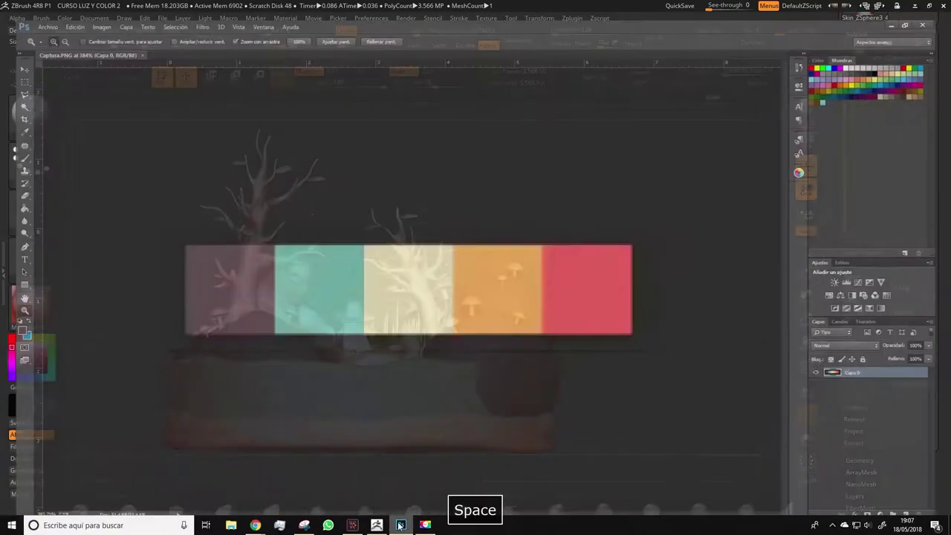
key(i)
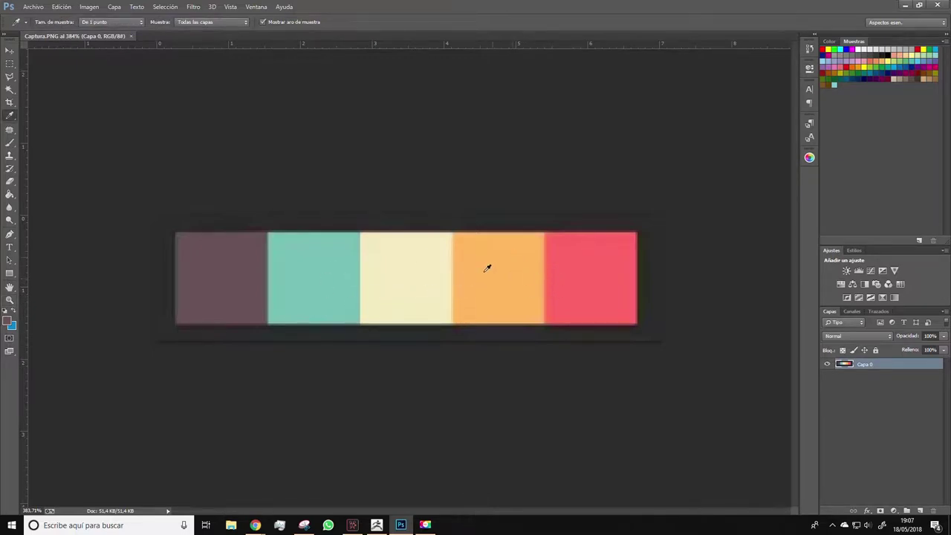
click(283, 305)
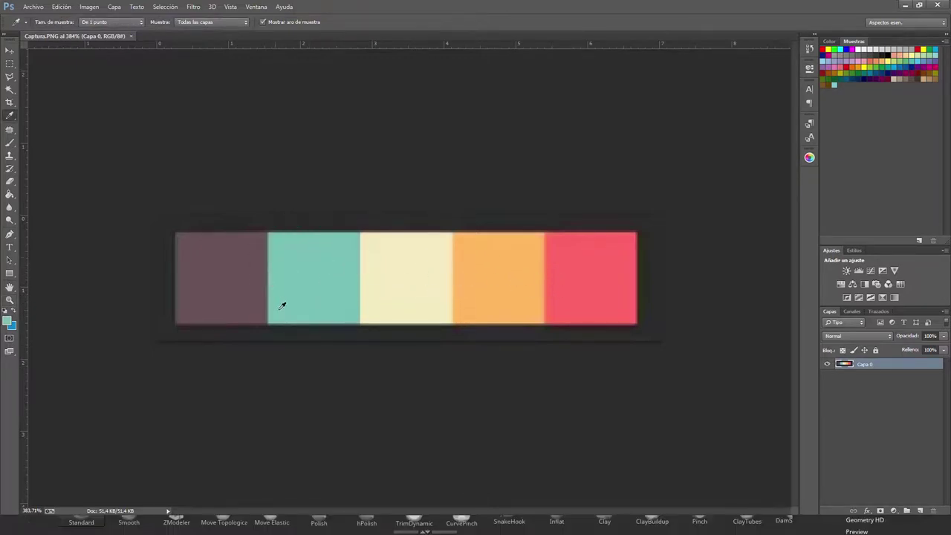
Step: In the foreground colour picker, shift the sampled teal to a green with RGB 112, 192, 99, then close it
click(7, 323)
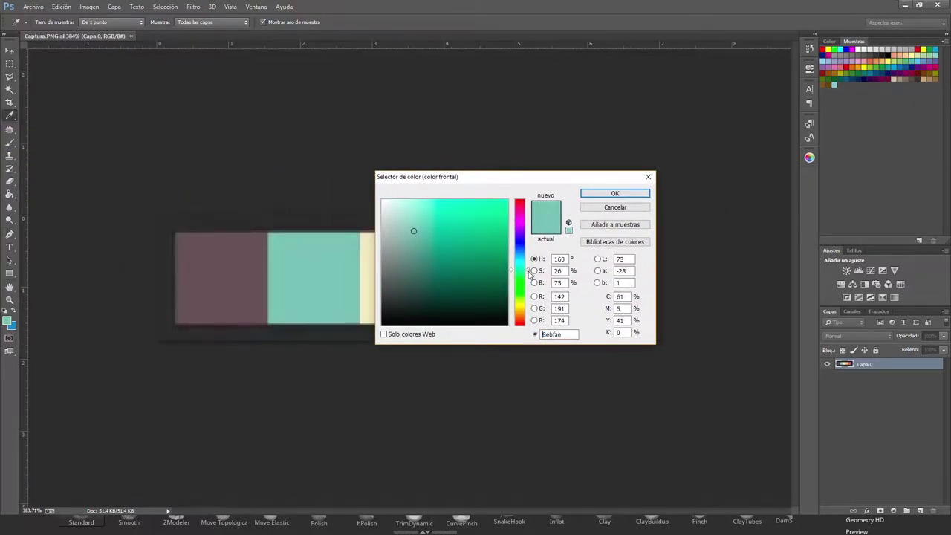
drag(528, 275, 526, 290)
drag(420, 228, 436, 230)
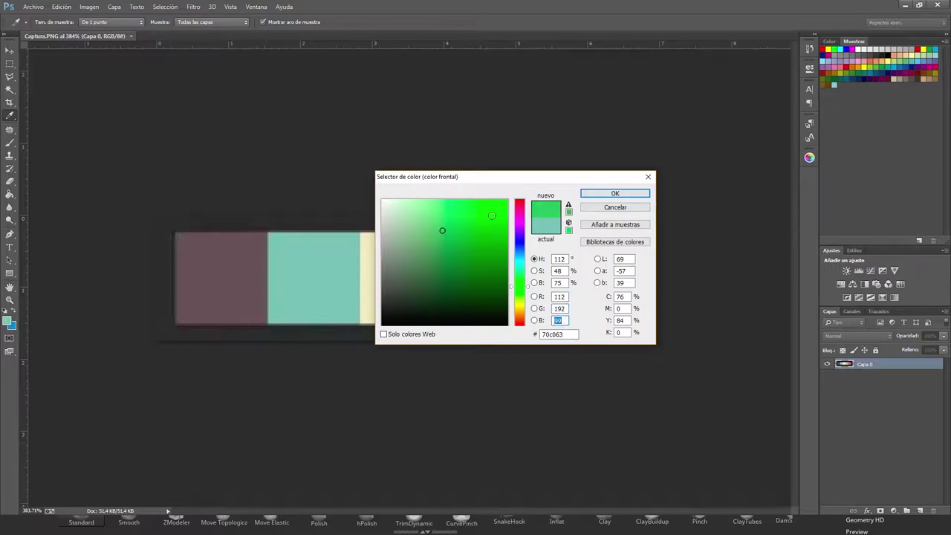
drag(496, 180, 0, 163)
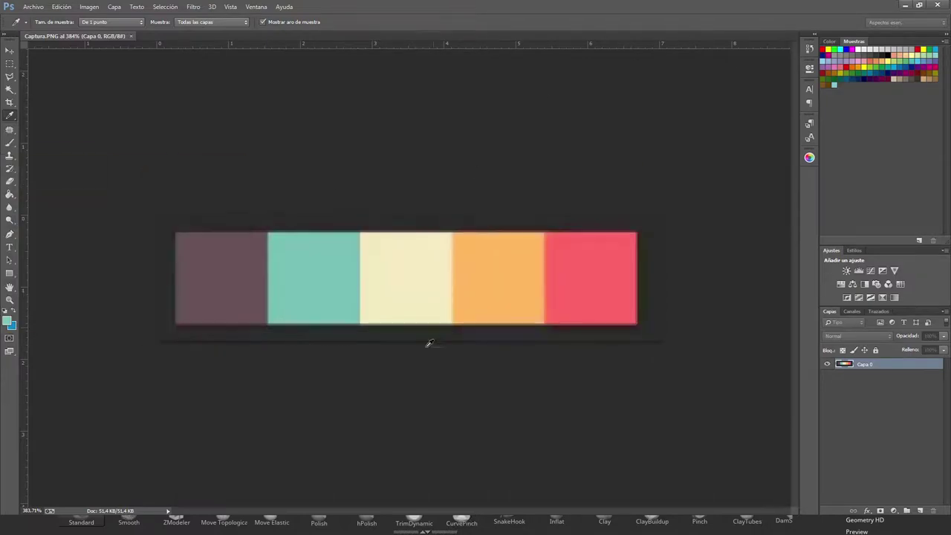
Step: Switch to ZBrush and isolate the leaves of both trees, hiding the rest of the diorama
key(super)
click(376, 525)
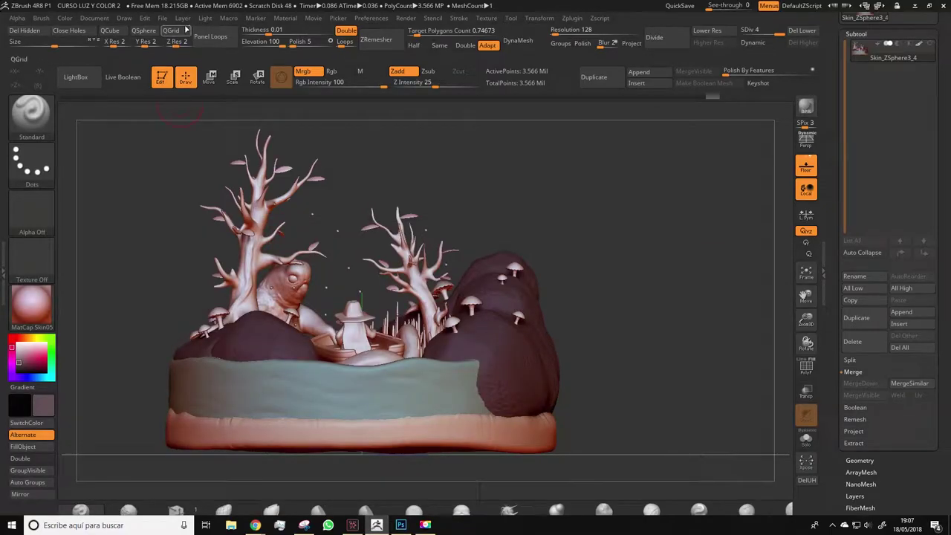
click(65, 17)
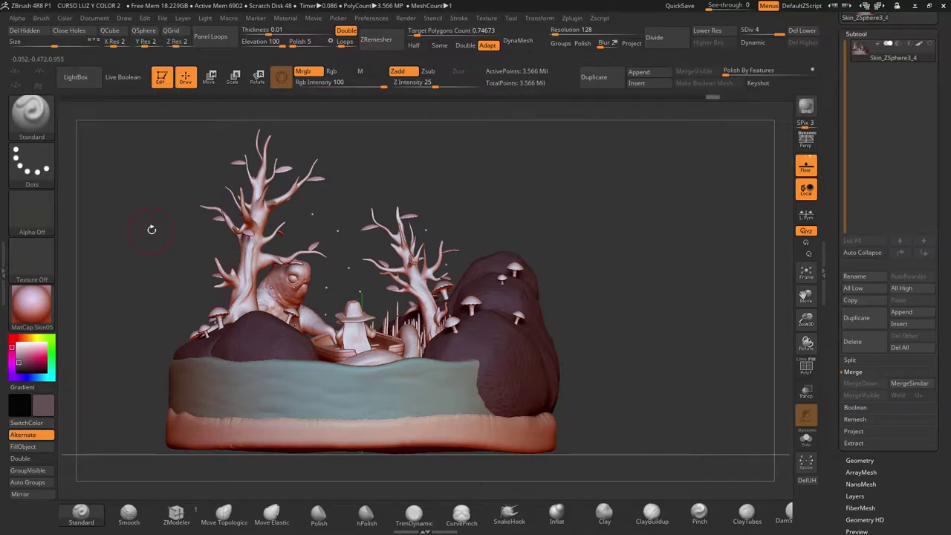
ctrl+alt+shift+click(359, 229)
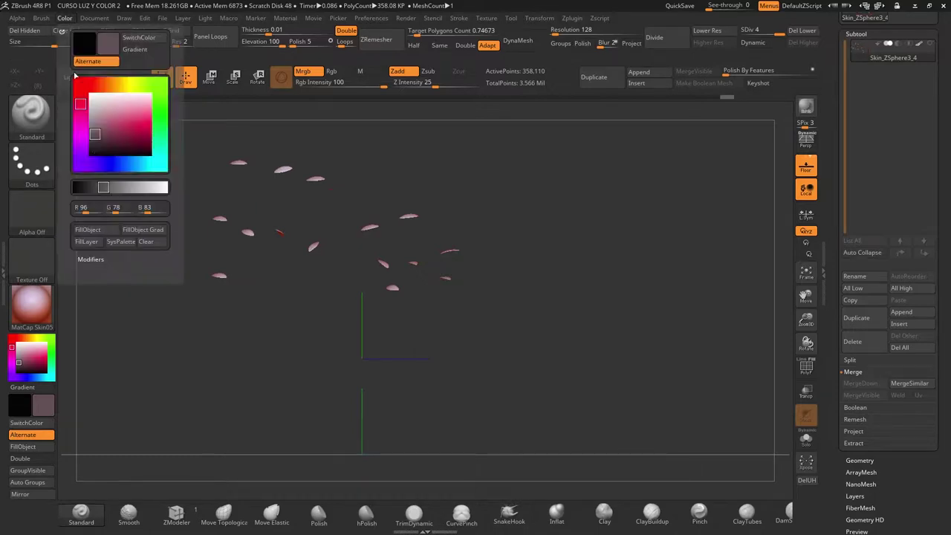
Step: Set the active paint colour to green with R 112, G 192 and B 99
click(66, 18)
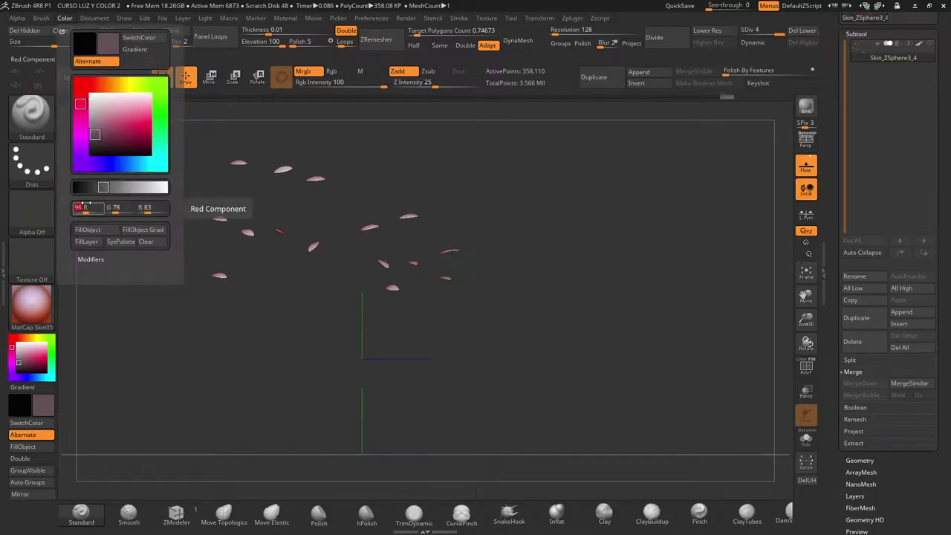
text(112)
key(Tab)
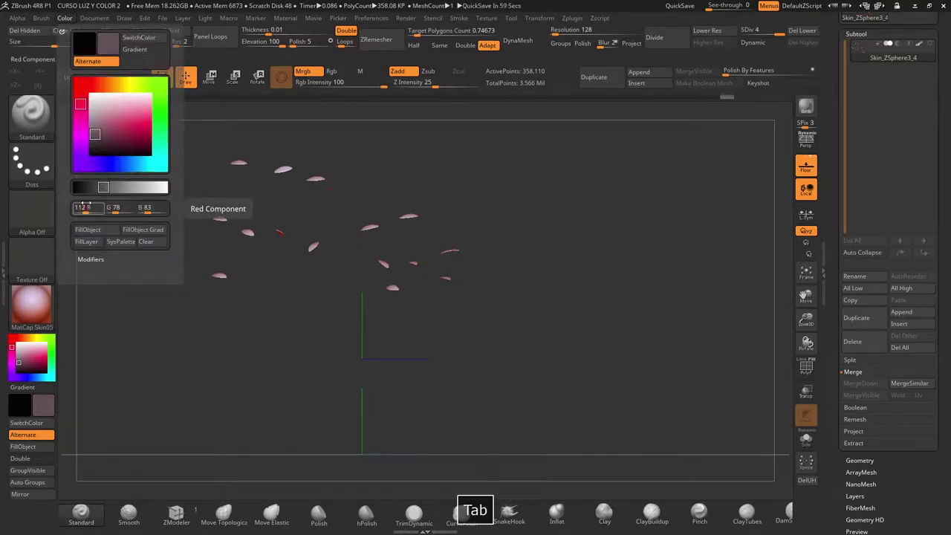
text(192 G)
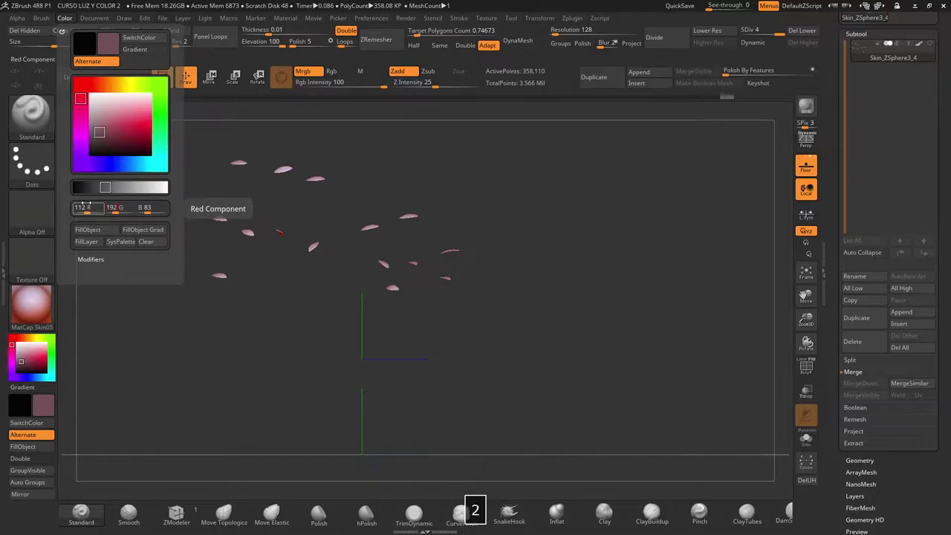
key(Tab)
key(Tab)
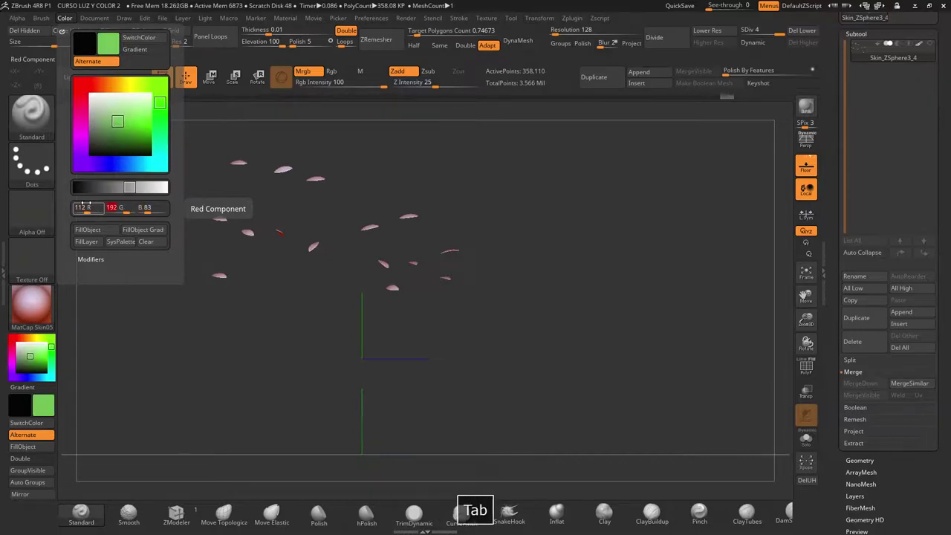
key(Tab)
text(99)
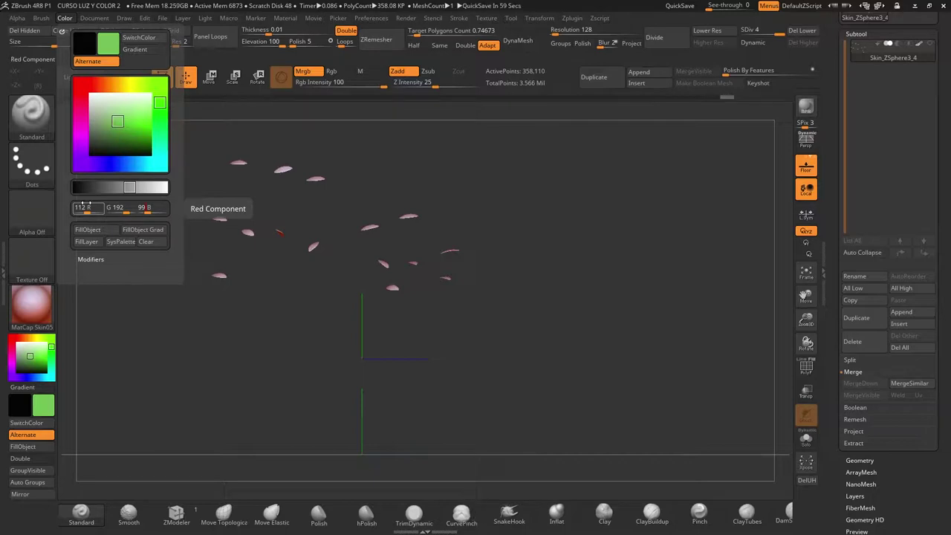
key(Return)
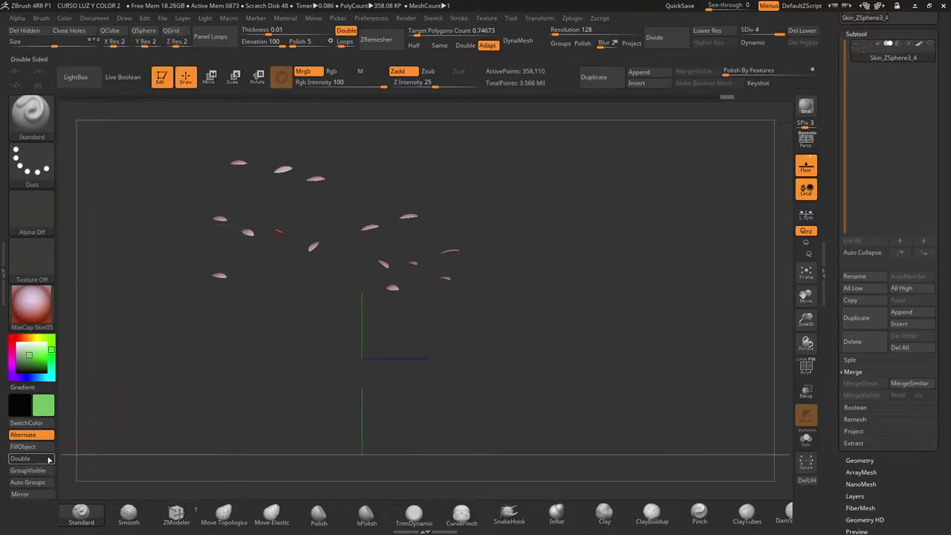
Step: Fill the isolated leaves with the active green and show the whole diorama again
click(35, 448)
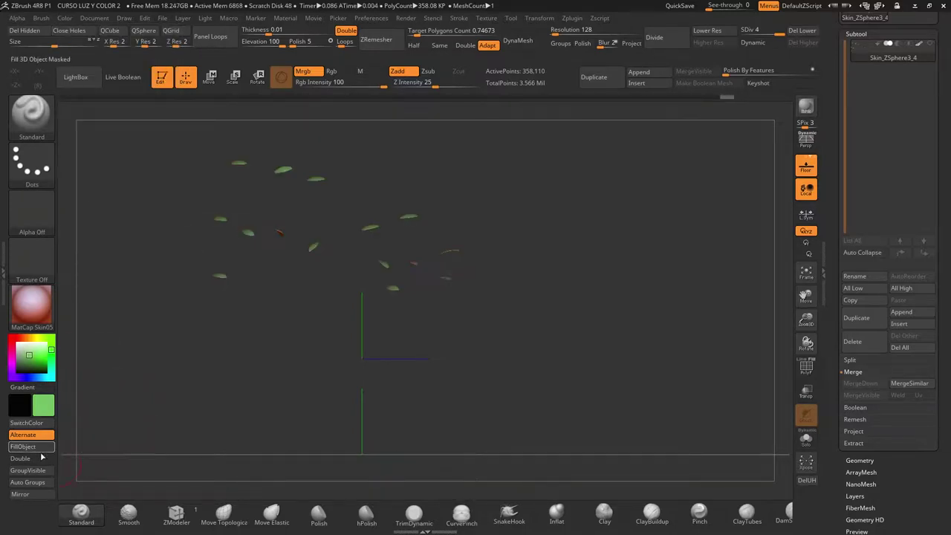
key(ctrl+alt+shift)
ctrl+alt+shift+click(639, 299)
mouse_move(627, 283)
mouse_down()
mouse_move(619, 306)
mouse_move(624, 294)
mouse_up()
Step: Check the orange swatch of the palette in Photoshop and return to ZBrush
key(super)
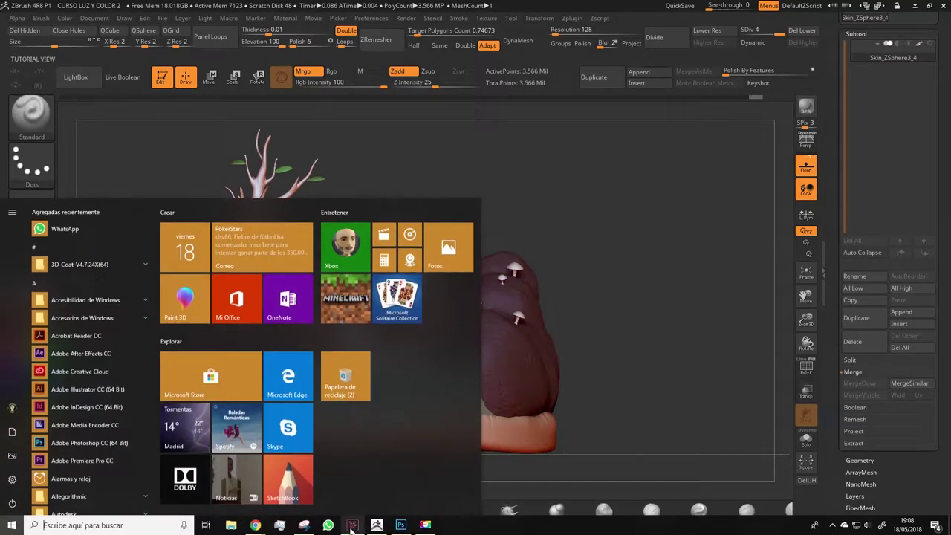
click(401, 524)
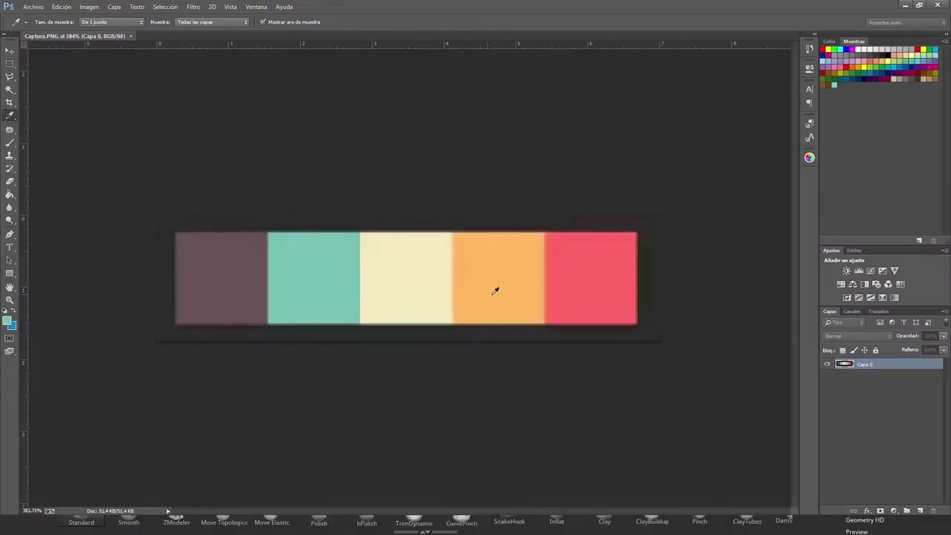
key(super)
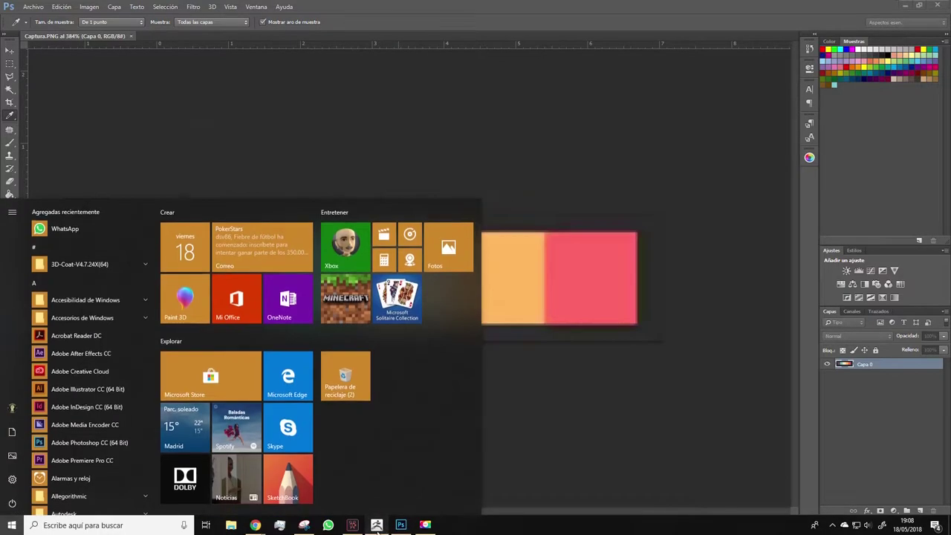
click(377, 525)
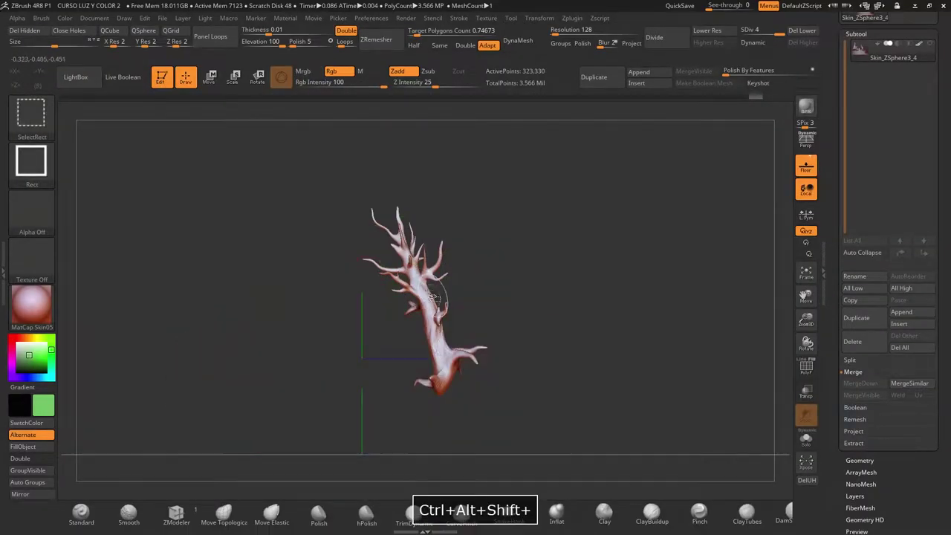
Step: Isolate the smaller tree beside the large rock and set the active colour's red component to 244
ctrl+shift+click(413, 292)
click(66, 18)
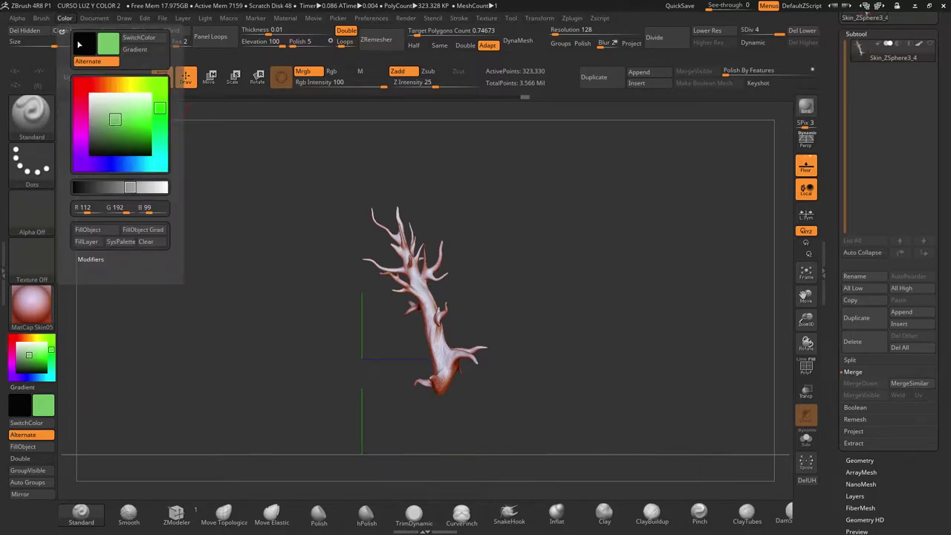
click(80, 208)
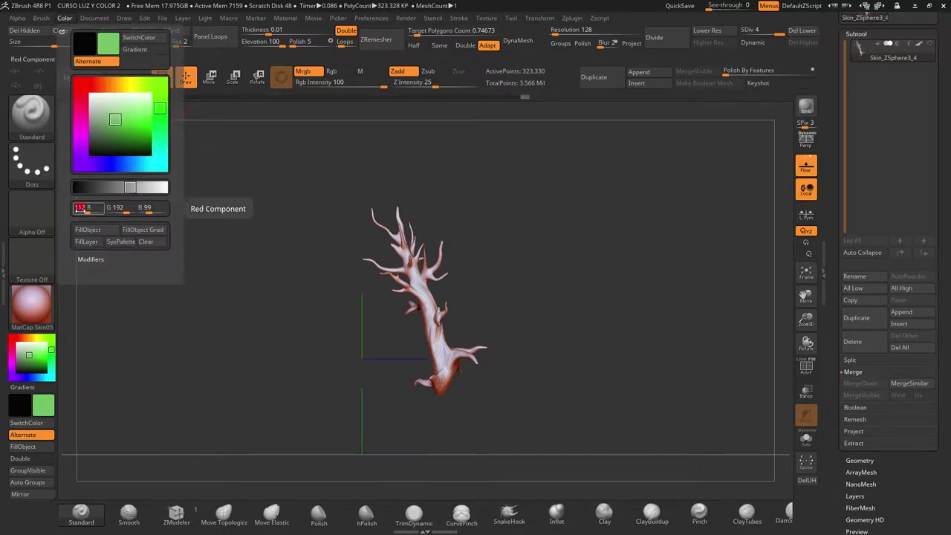
text(22)
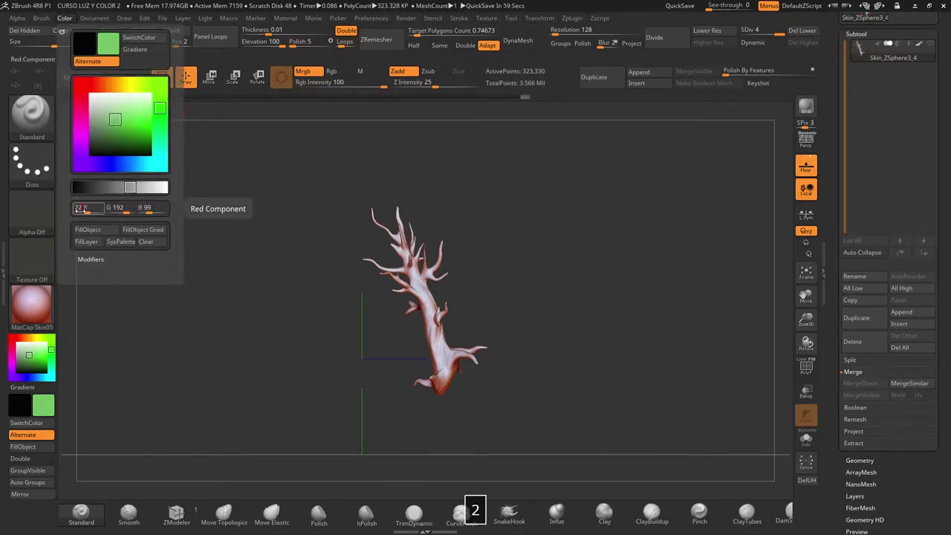
text(4)
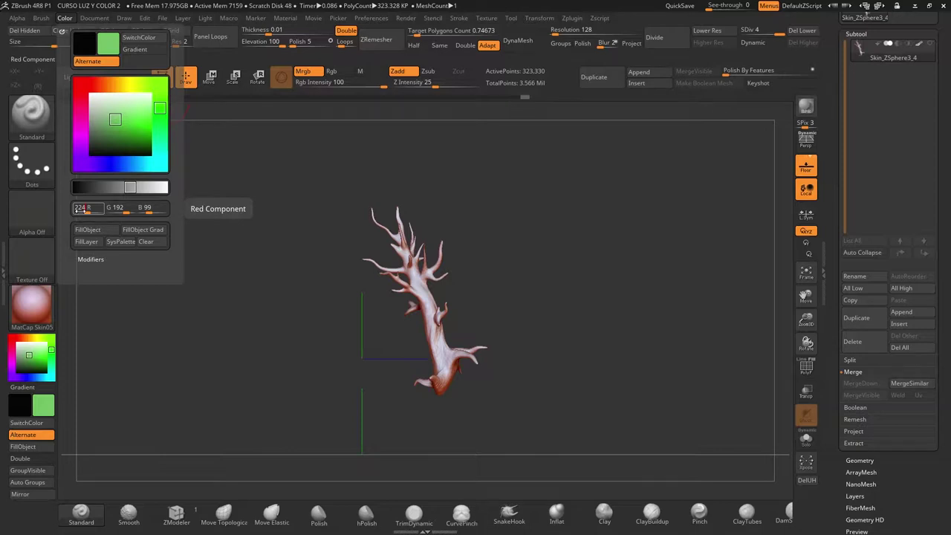
key(BackSpace)
text(44)
key(Return)
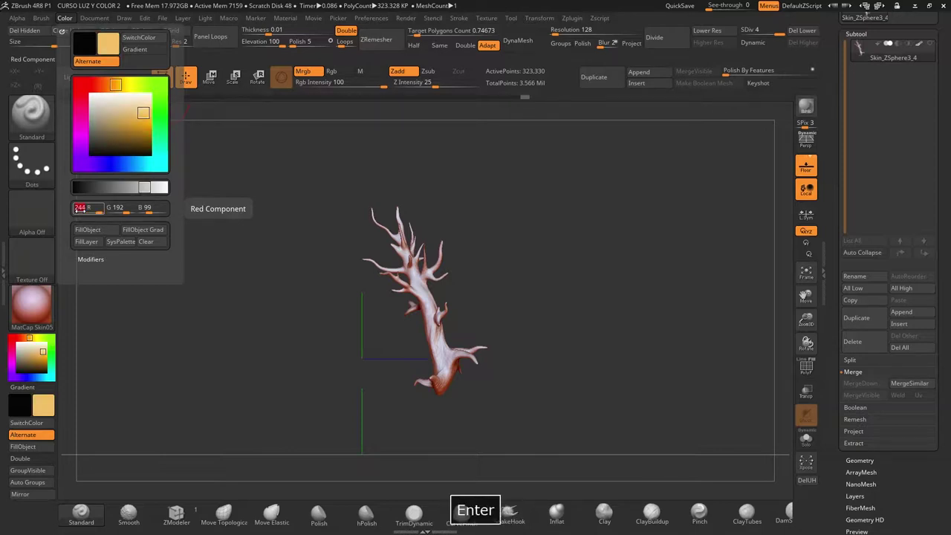
Step: Set the active colour's green component to 182 and its blue component to 98
key(Tab)
text(18)
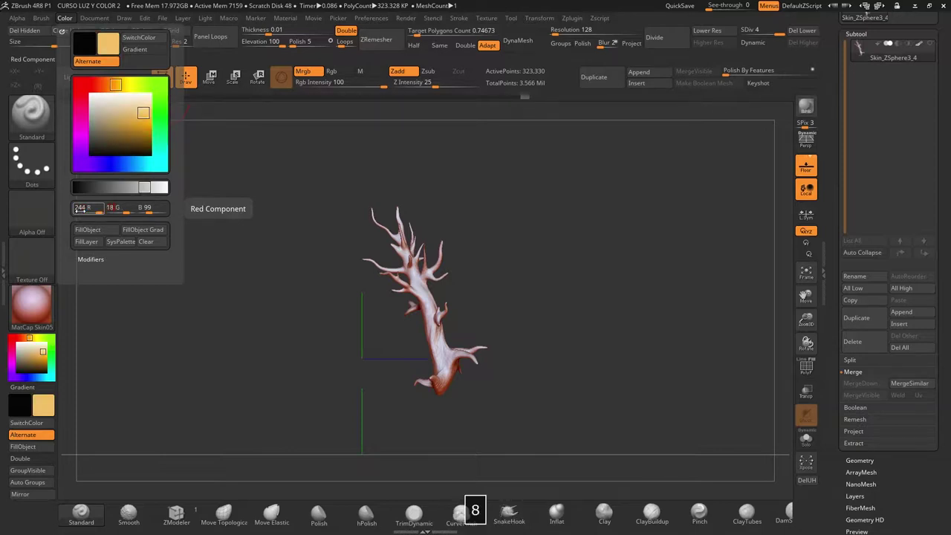
text(2)
key(Return)
key(Tab)
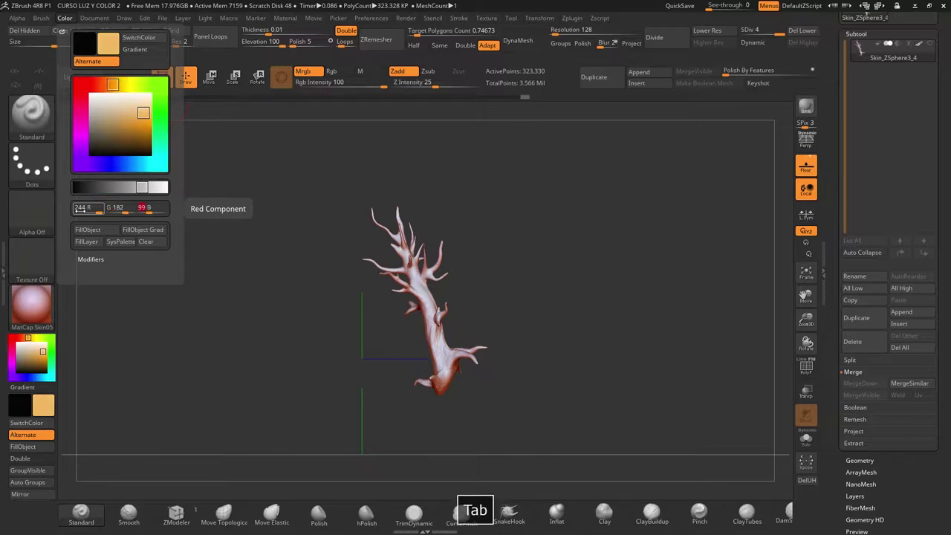
text(98)
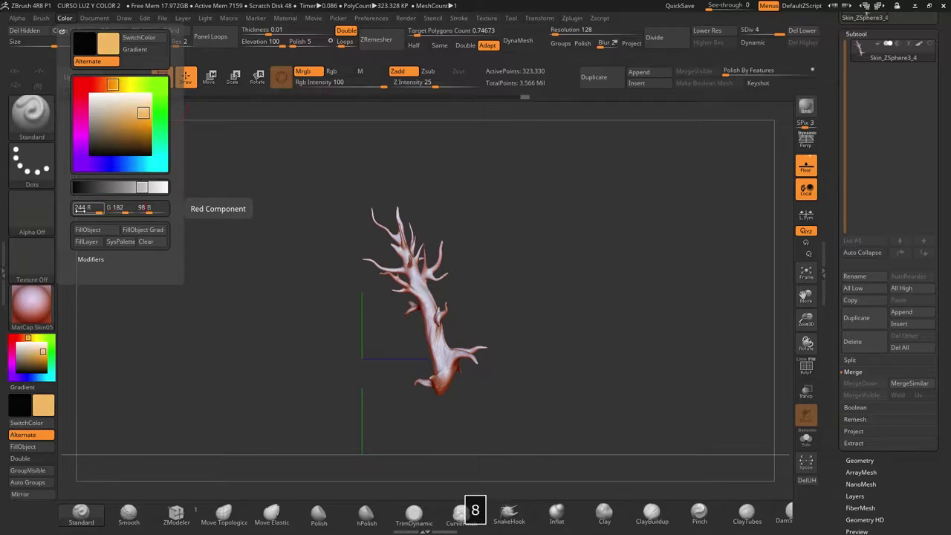
key(Return)
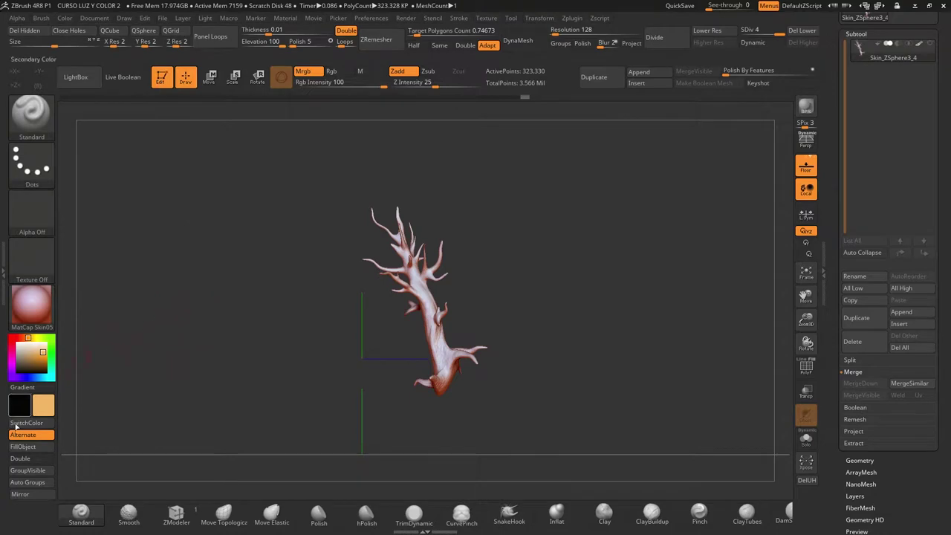
Step: Fill the isolated smaller tree with the active orange and show the whole diorama again
click(29, 447)
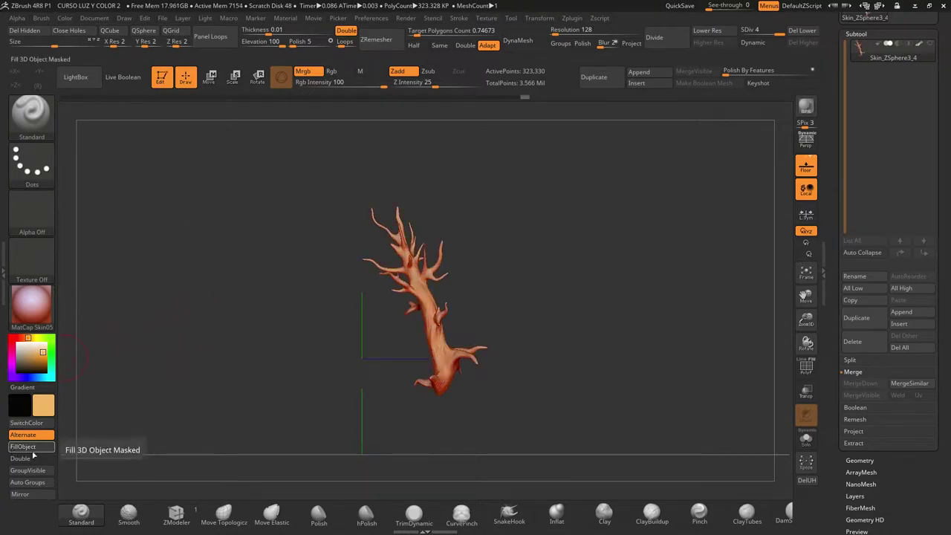
ctrl+shift+click(233, 362)
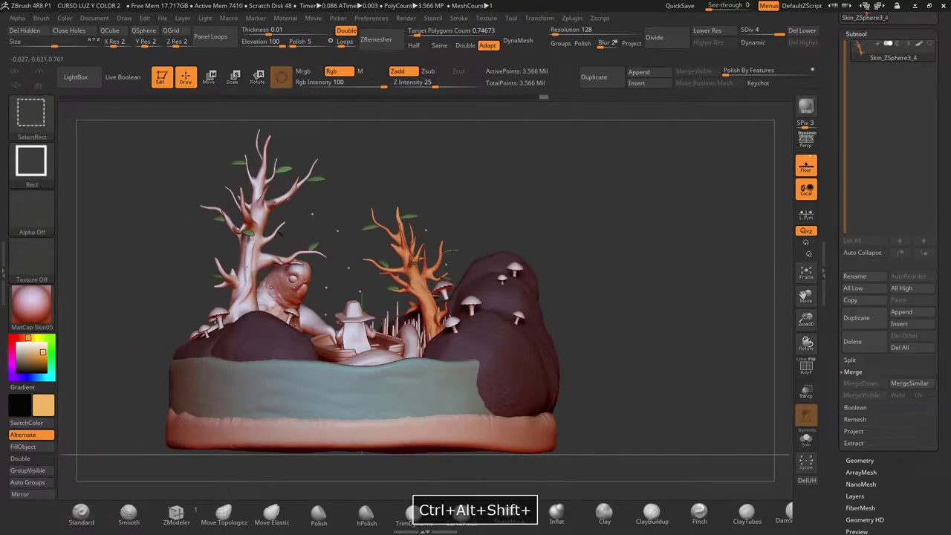
Step: Isolate the larger tree, fill it with the active orange, and show the whole diorama again
ctrl+shift+click(246, 261)
click(22, 446)
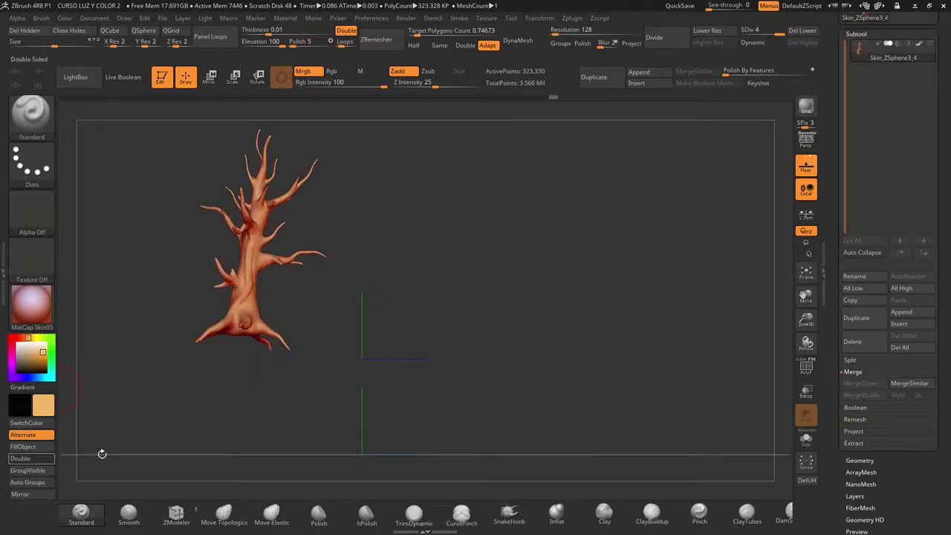
ctrl+shift+click(588, 278)
drag(588, 278, 655, 243)
Step: Check the colour palette in Photoshop and return to the diorama in ZBrush
key(super)
click(401, 525)
key(space)
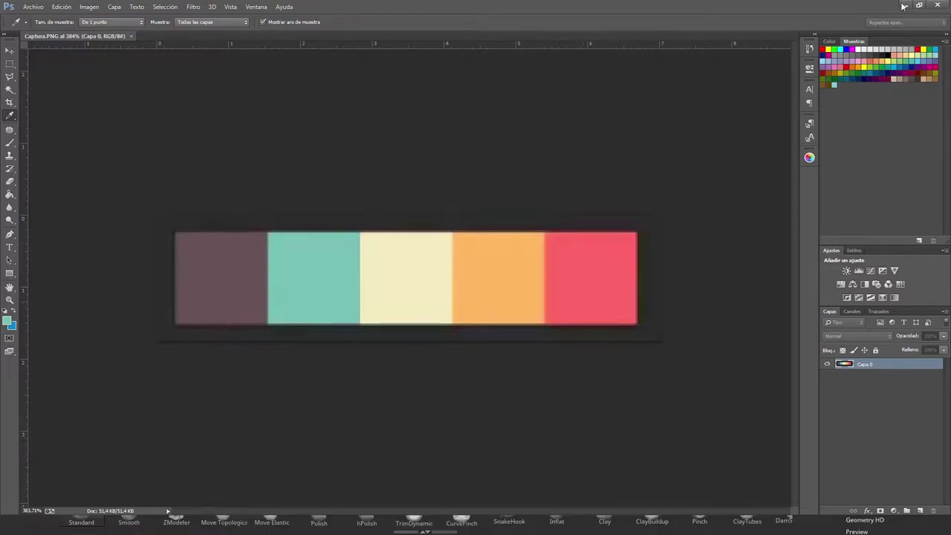
key(super)
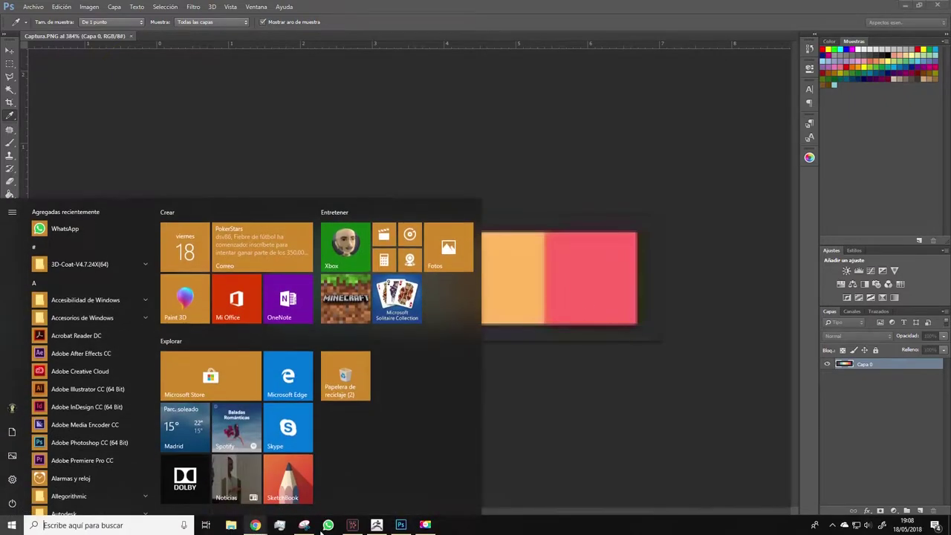
click(377, 525)
mouse_move(607, 259)
mouse_down()
mouse_move(632, 275)
mouse_move(623, 258)
mouse_up()
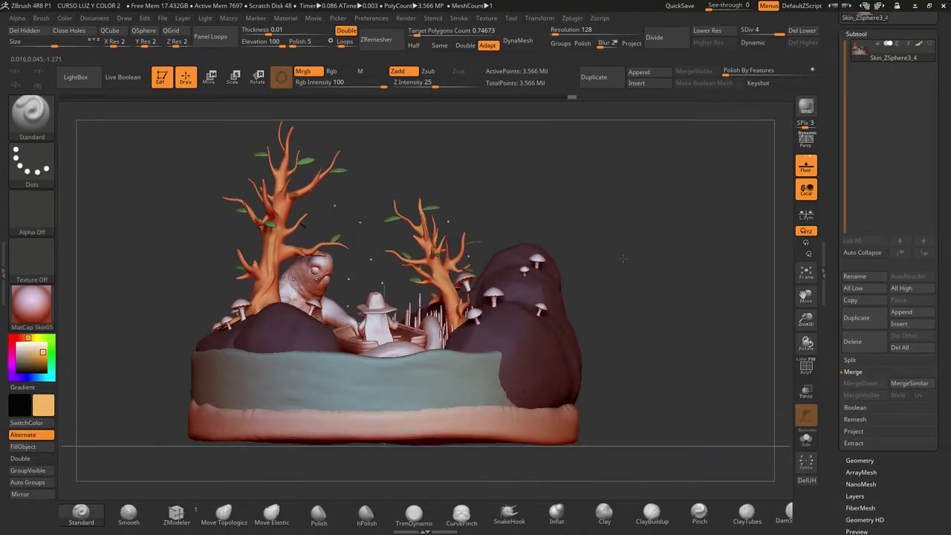
Step: Isolate the long-tailed creature behind the boat and set the active colour's red component to 239
ctrl+shift+click(304, 288)
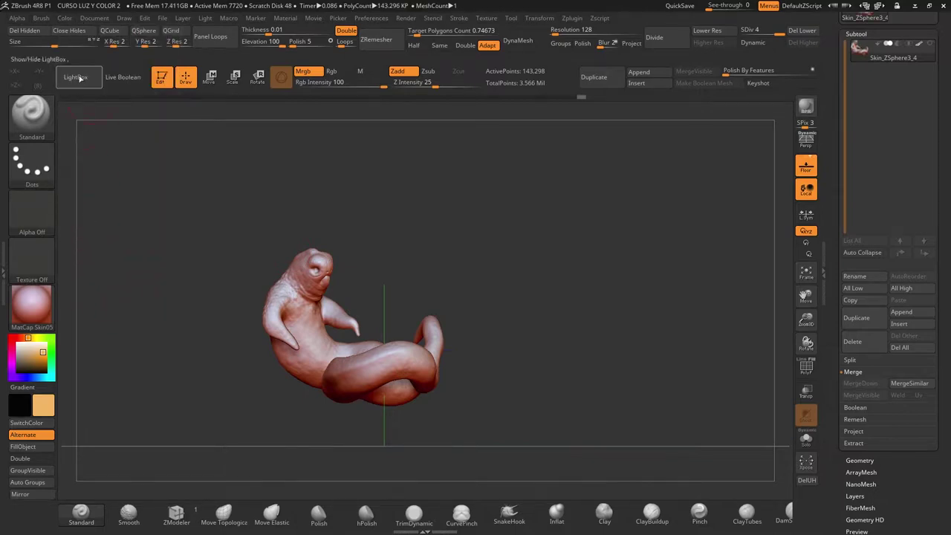
click(65, 19)
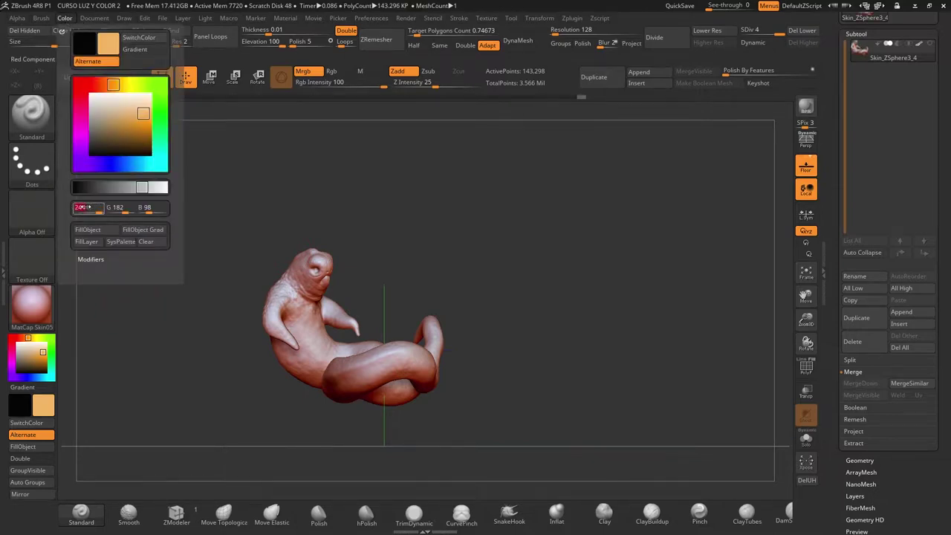
text(2)
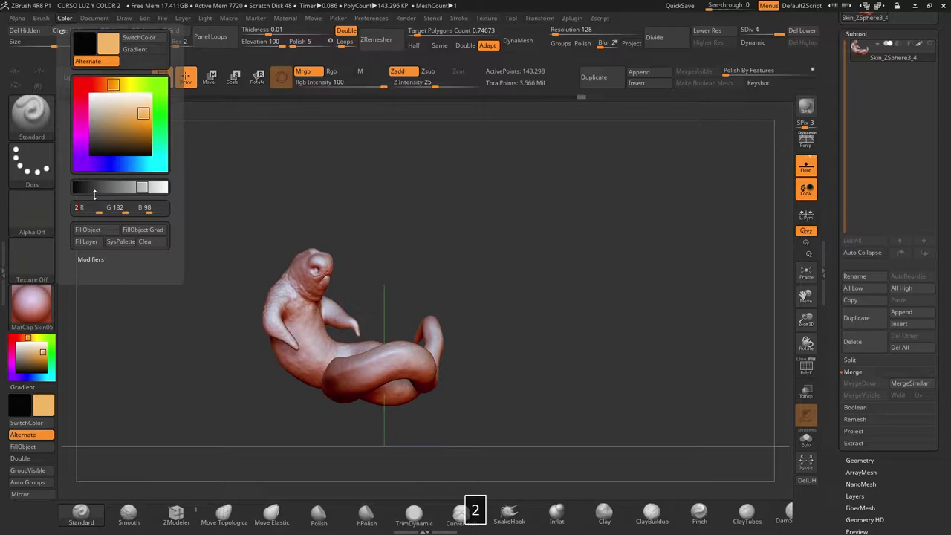
text(9)
key(Return)
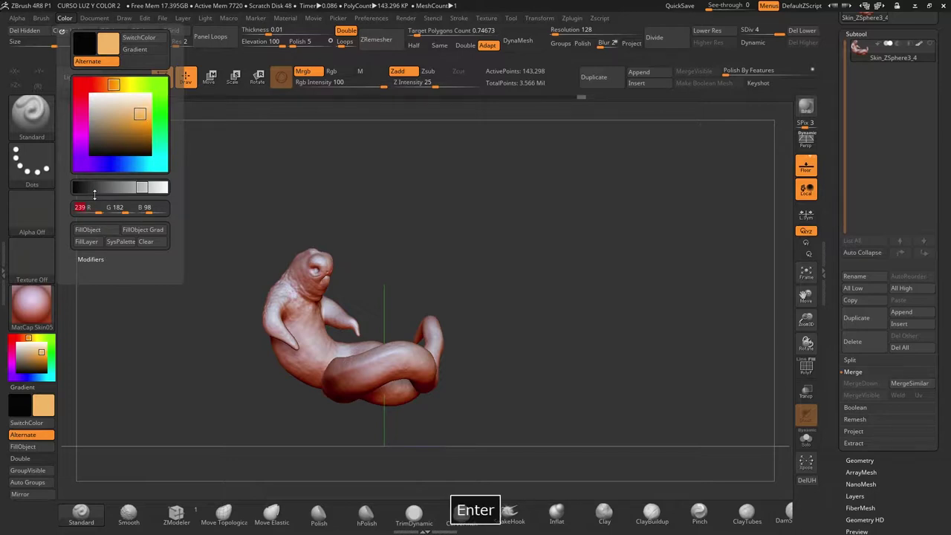
Step: Set the active colour's green component to 99 and its blue component to 99
key(Tab)
text(99)
key(Return)
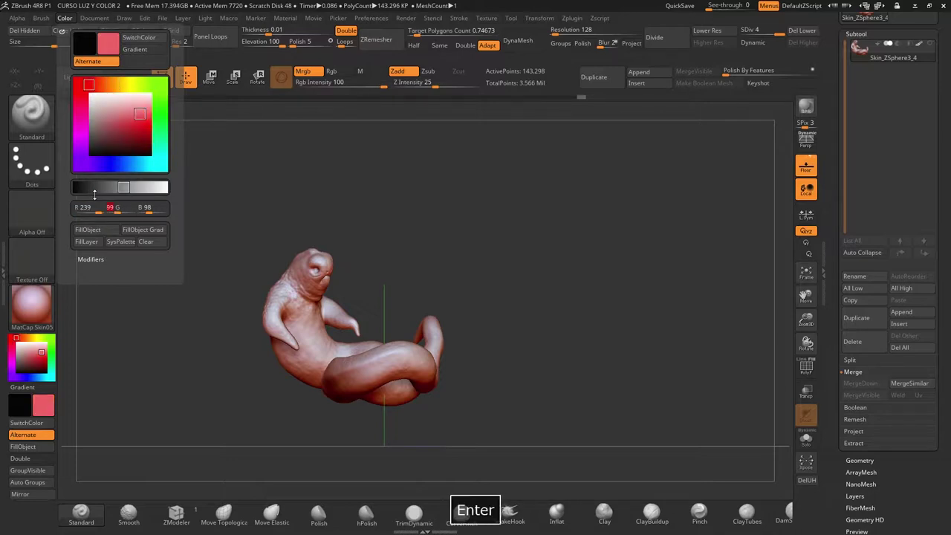
key(Tab)
text(99)
key(Return)
Step: Fill the isolated creature with the active red and show the whole diorama again
click(23, 447)
key(ctrl+shift)
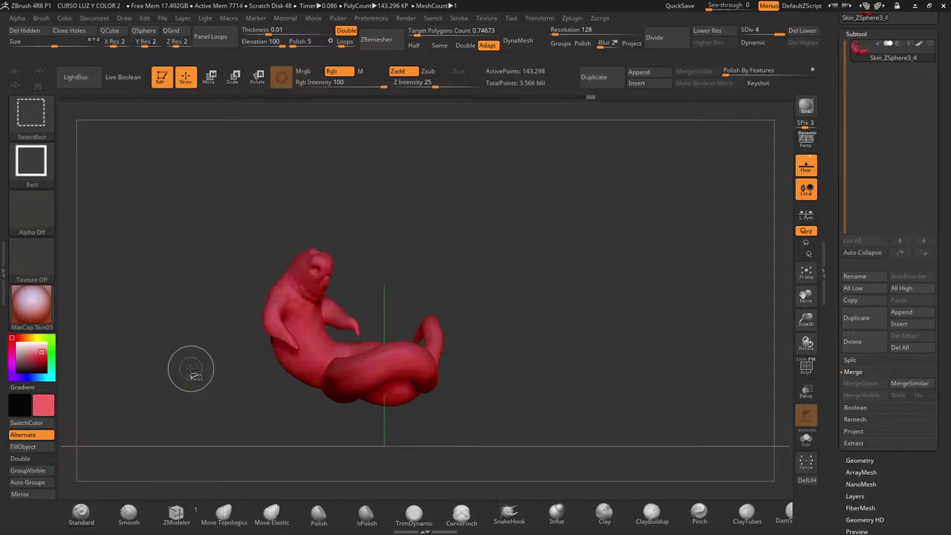
ctrl+alt+shift+click(191, 372)
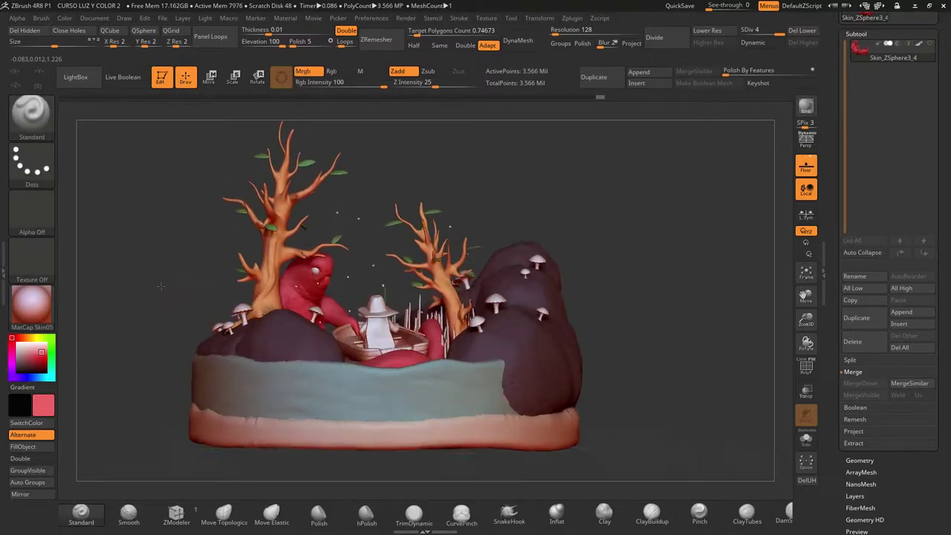
drag(160, 286, 208, 258)
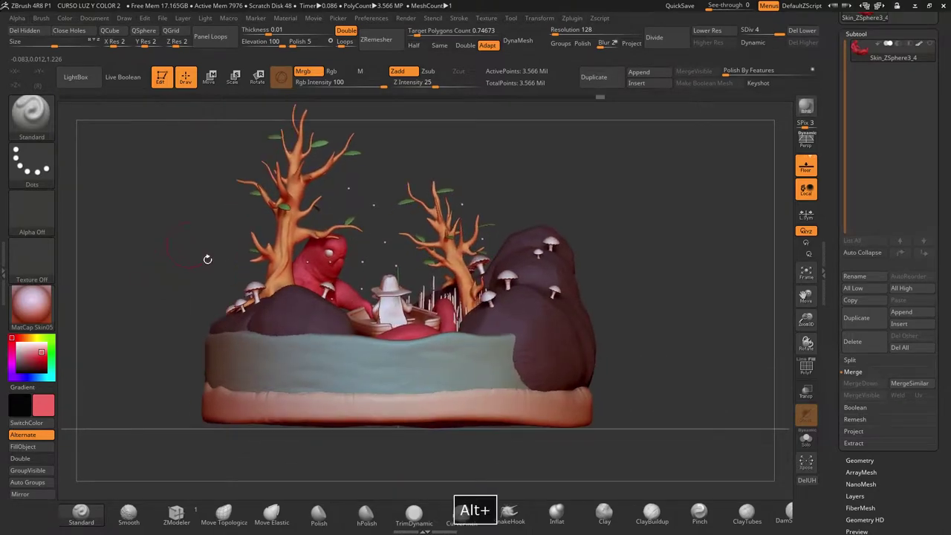
Step: Isolate the small floating spheres to inspect them, and show the whole diorama again
drag(807, 318, 807, 333)
drag(644, 179, 718, 255)
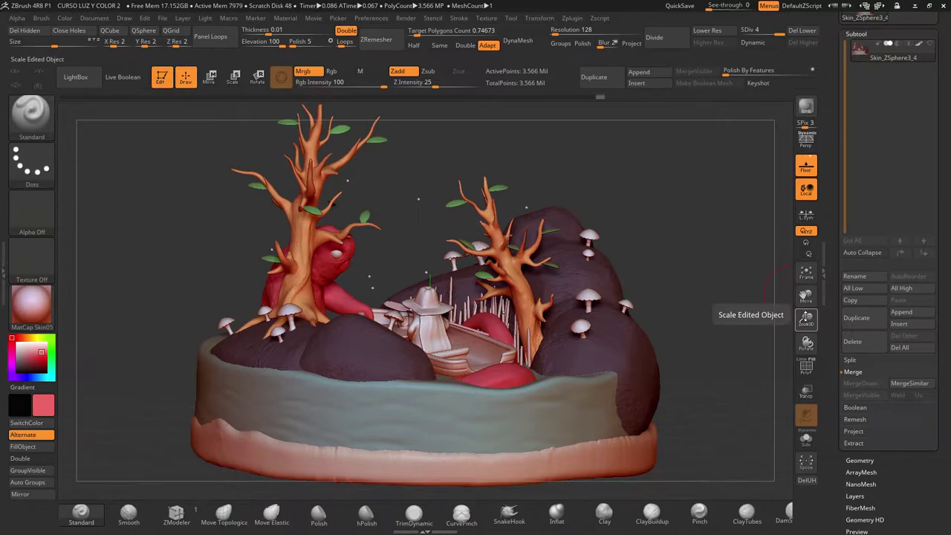
drag(806, 319, 663, 288)
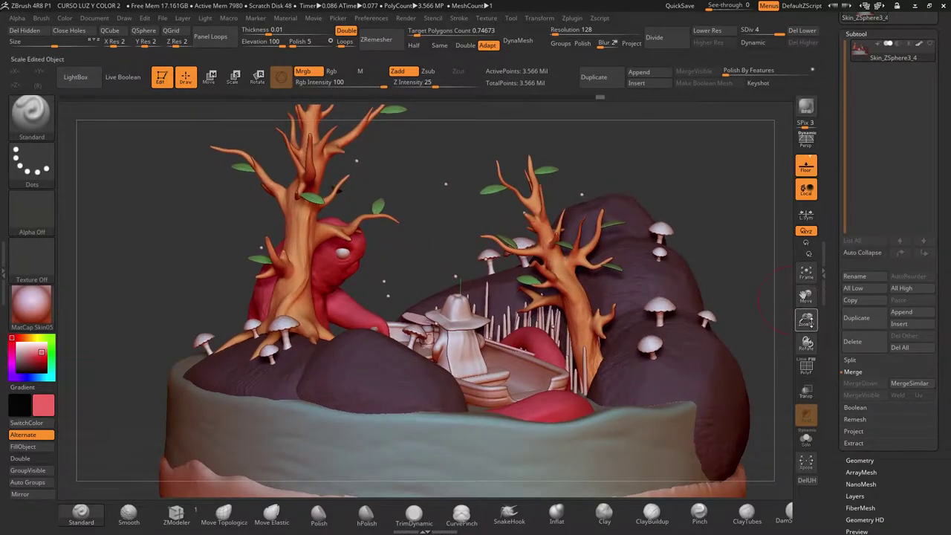
drag(807, 320, 740, 319)
key(ctrl+shift)
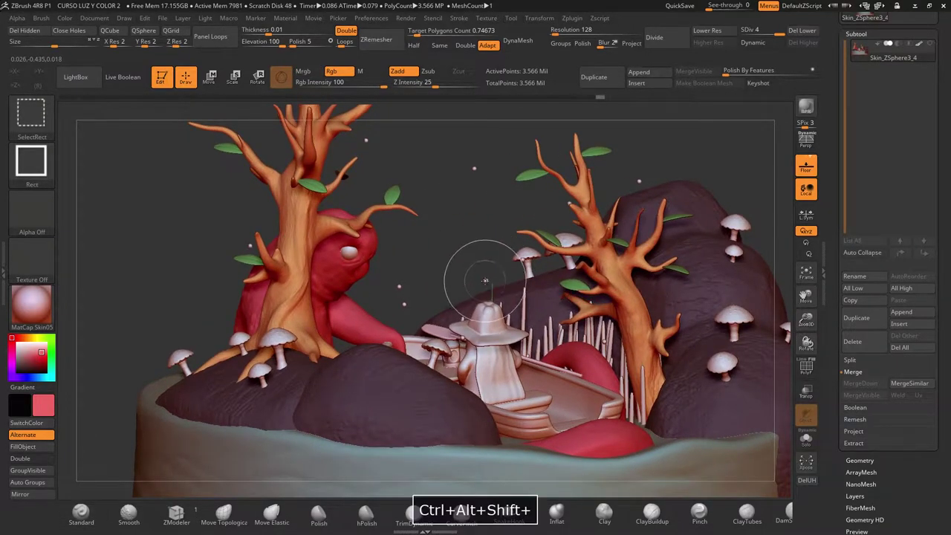
ctrl+alt+shift+click(479, 275)
mouse_move(471, 241)
mouse_down()
mouse_move(490, 215)
mouse_move(465, 240)
mouse_up()
key(ctrl+shift)
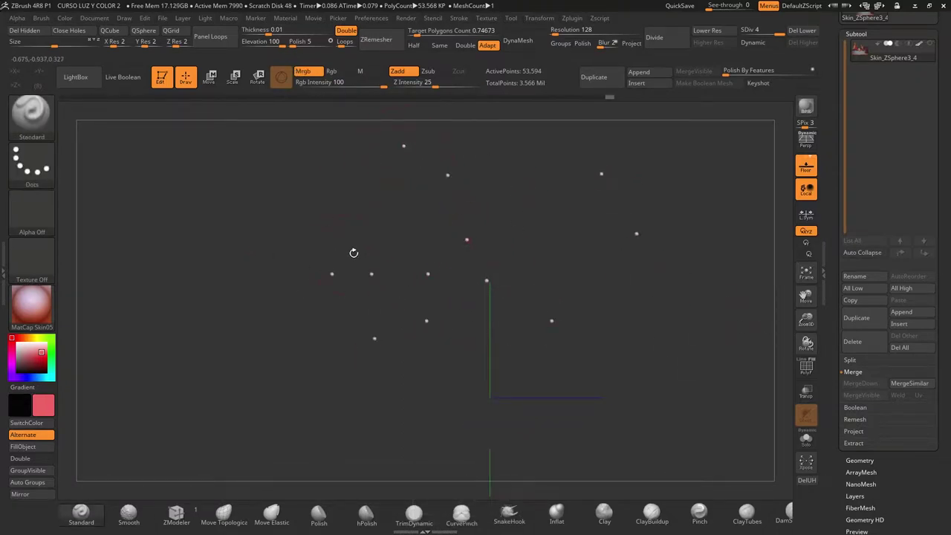
key(ctrl+shift)
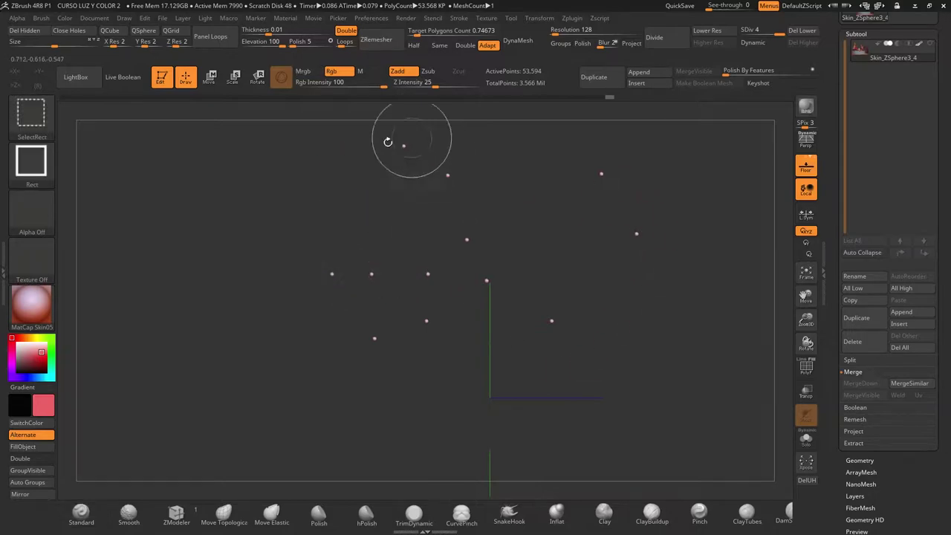
key(ctrl+shift)
ctrl+alt+shift+click(301, 242)
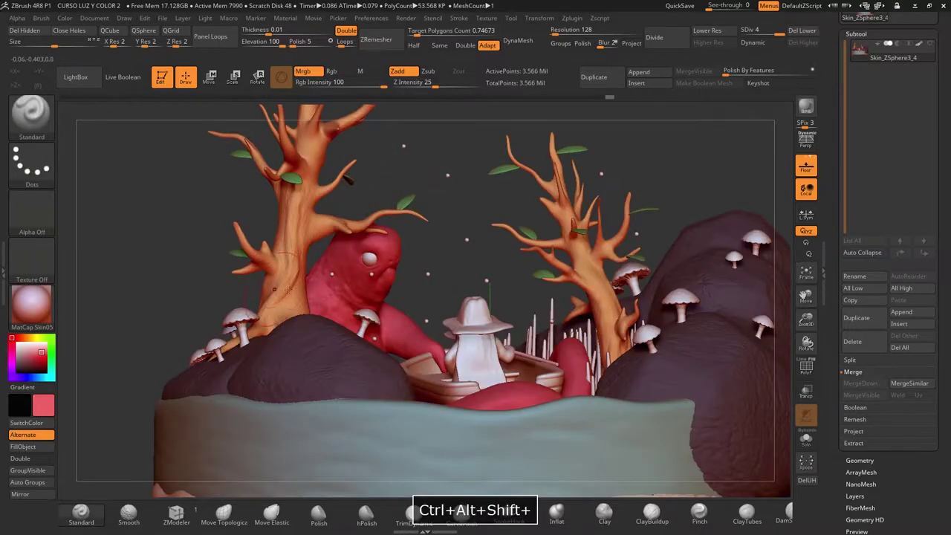
Step: Turn on the polyframe display, isolate the oval panes of the lantern in the boat, and make them double-sided
mouse_move(417, 261)
mouse_down()
mouse_move(727, 324)
mouse_move(746, 362)
mouse_up()
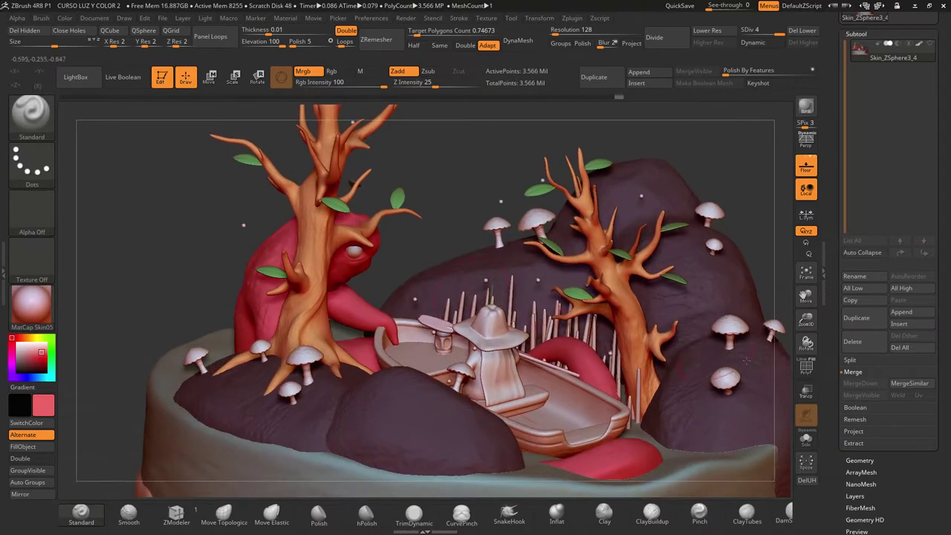
drag(811, 321, 811, 394)
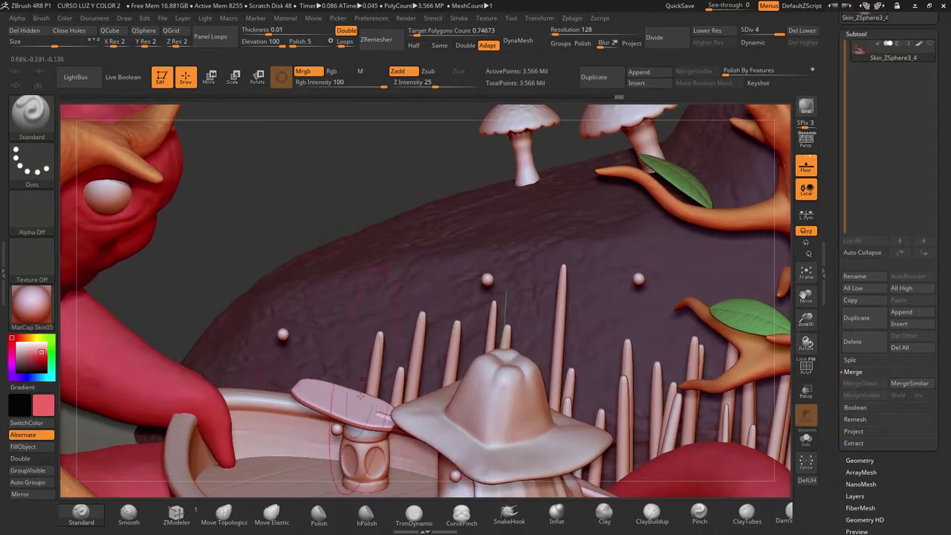
drag(806, 299, 876, 141)
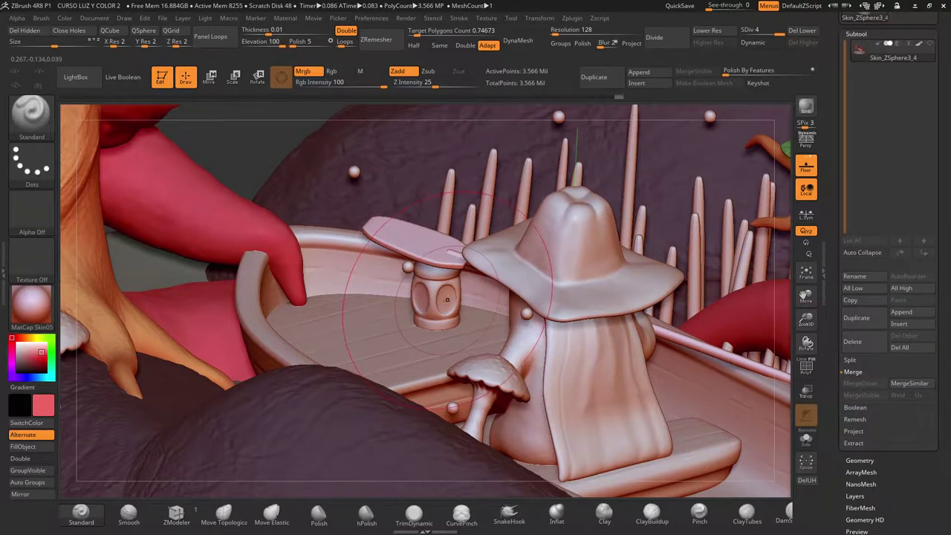
click(806, 365)
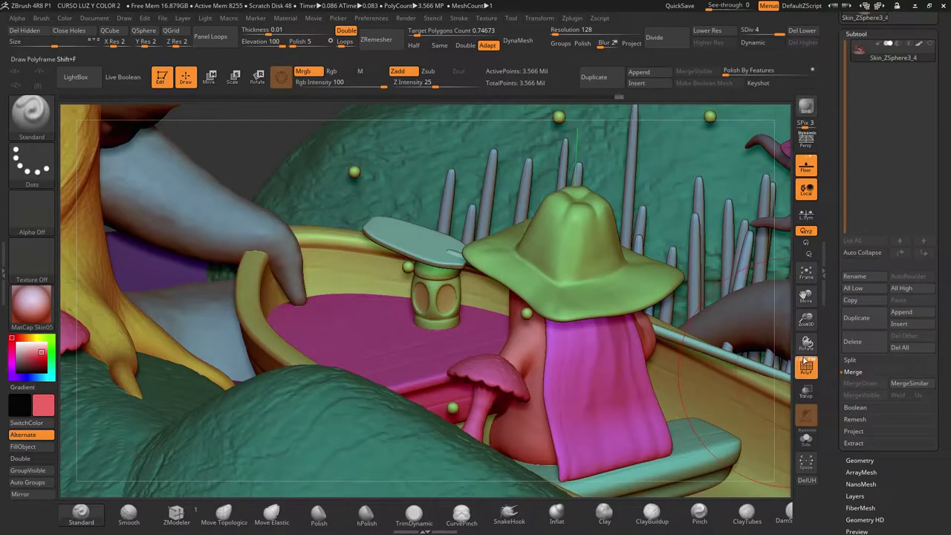
ctrl+shift+click(446, 301)
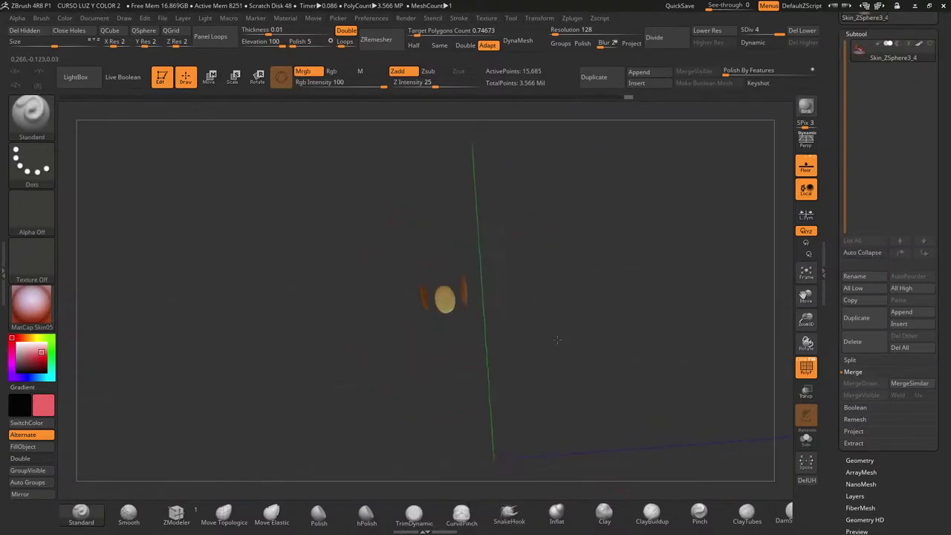
click(25, 461)
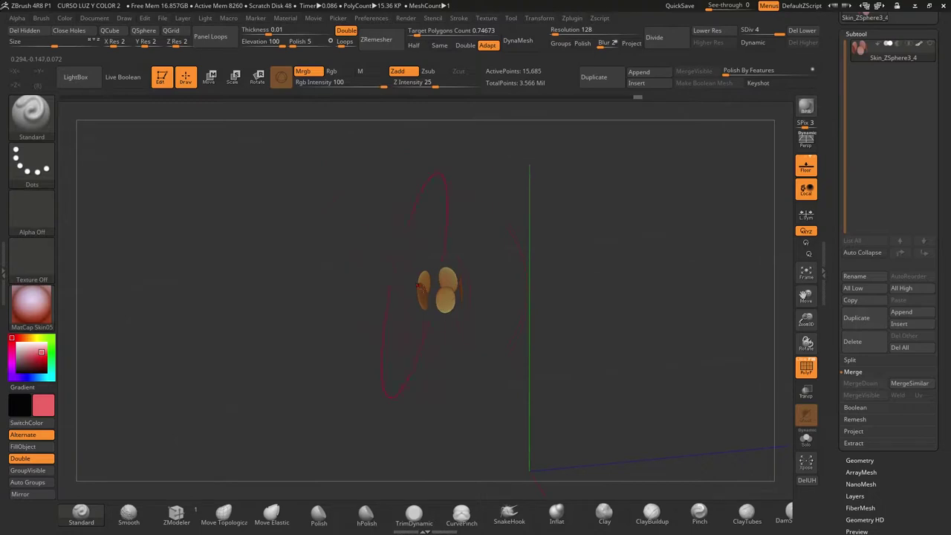
mouse_move(379, 309)
mouse_down()
mouse_move(395, 282)
mouse_move(375, 308)
mouse_up()
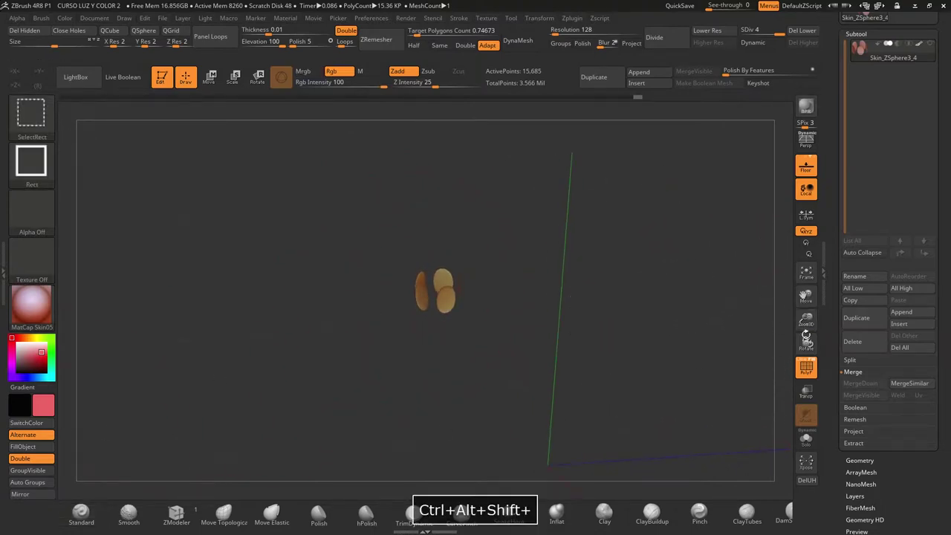
Step: Show the whole diorama again and turn off the polyframe display
ctrl+alt+shift+click(680, 319)
drag(804, 316, 709, 256)
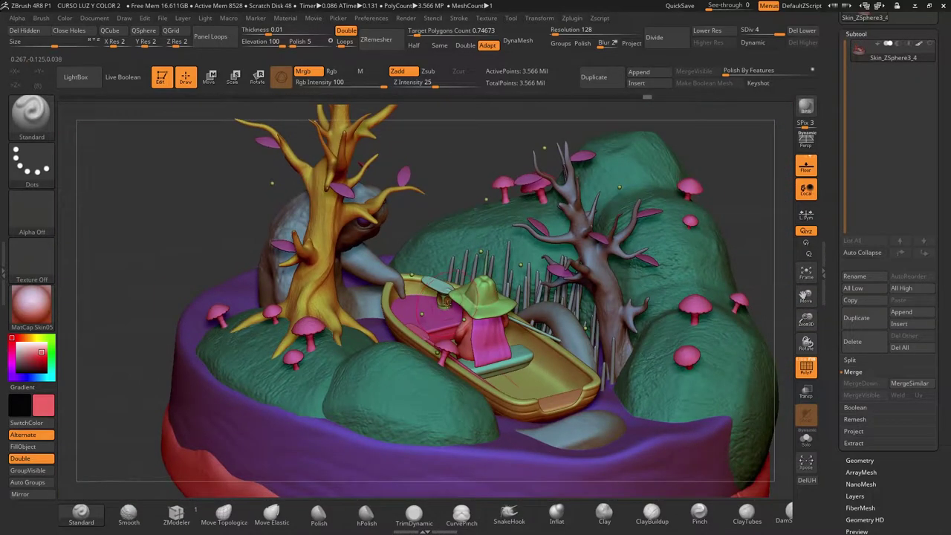
drag(452, 203, 446, 152)
click(807, 367)
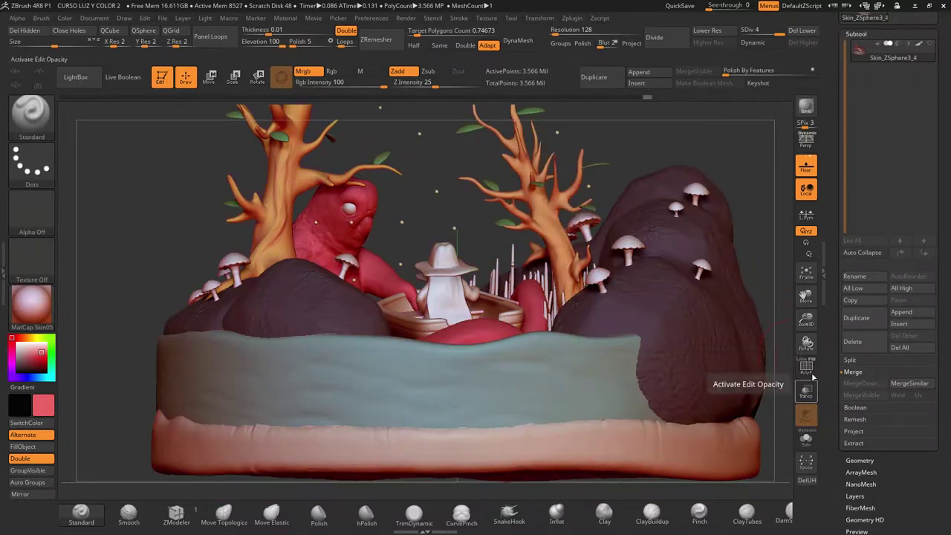
Step: Isolate the boat's hull to inspect it, and bring back all the hidden parts of the diorama
drag(803, 323, 773, 294)
drag(710, 246, 710, 265)
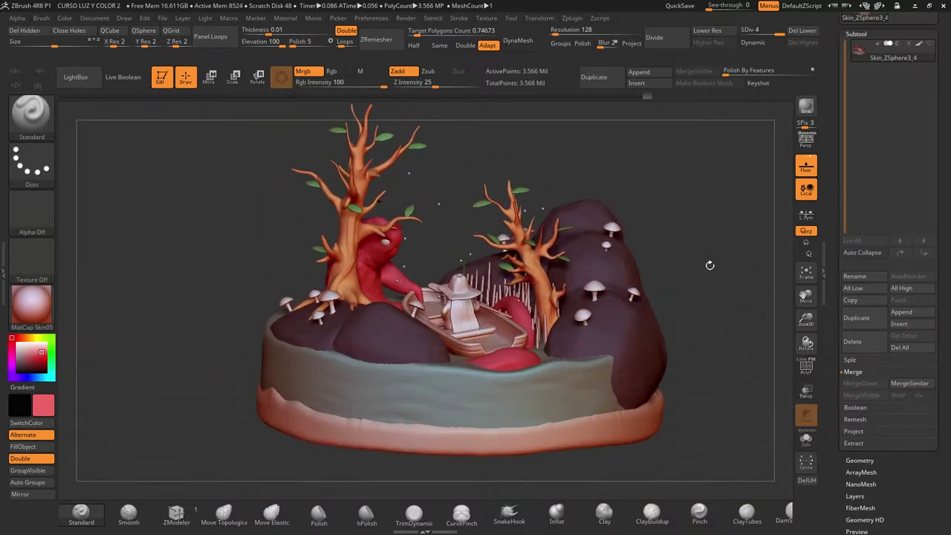
drag(806, 321, 598, 346)
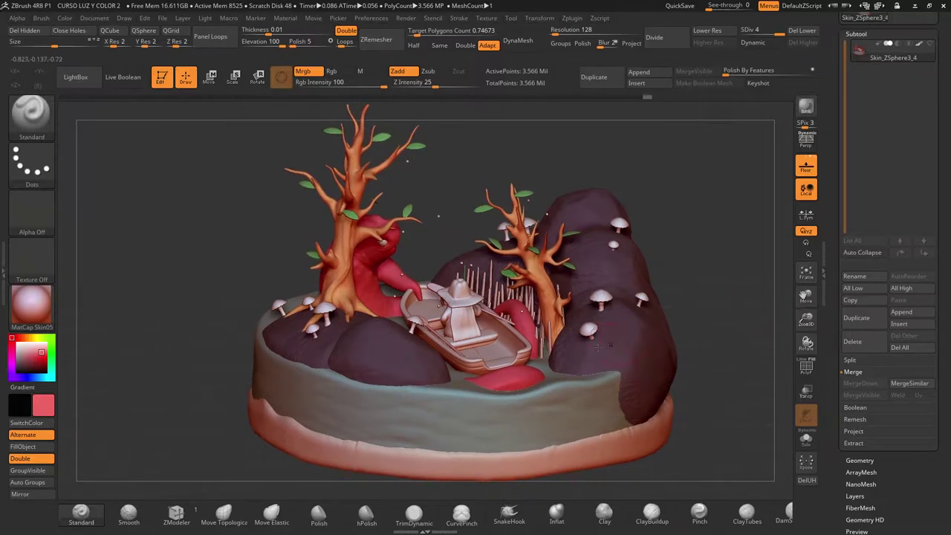
key(ctrl+alt+shift)
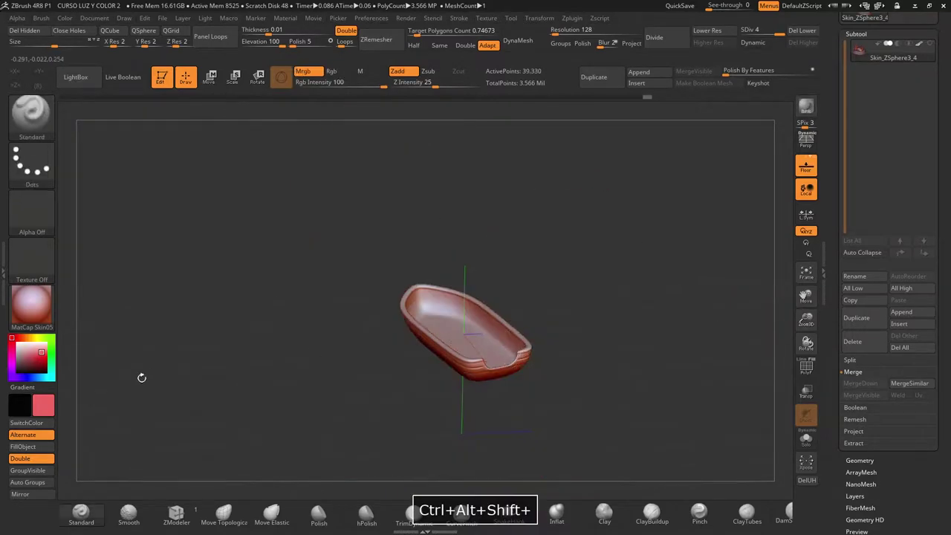
ctrl+alt+shift+click(235, 358)
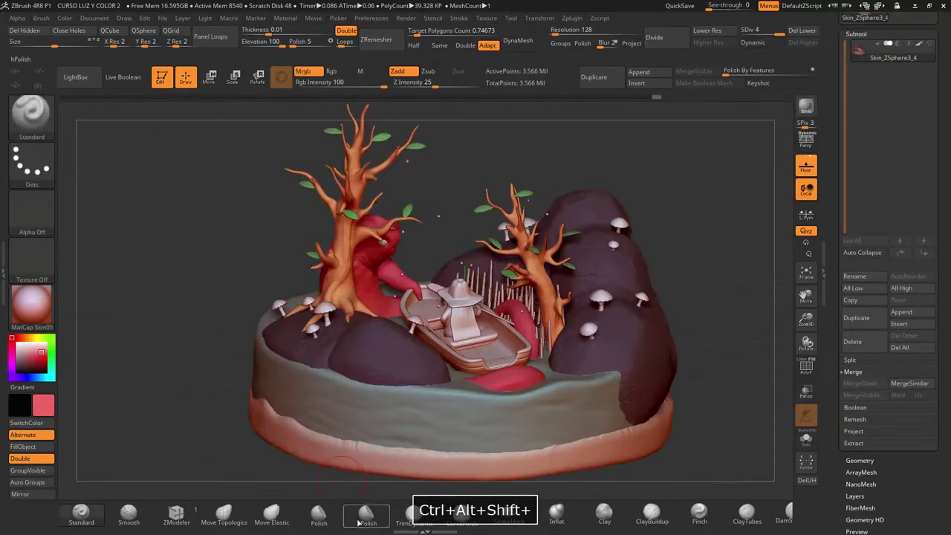
Step: Switch to Photoshop, mix a brown of R 180, G 150, B 110 in the foreground colour picker, cancel it, and return to ZBrush
key(super)
click(401, 525)
key(space)
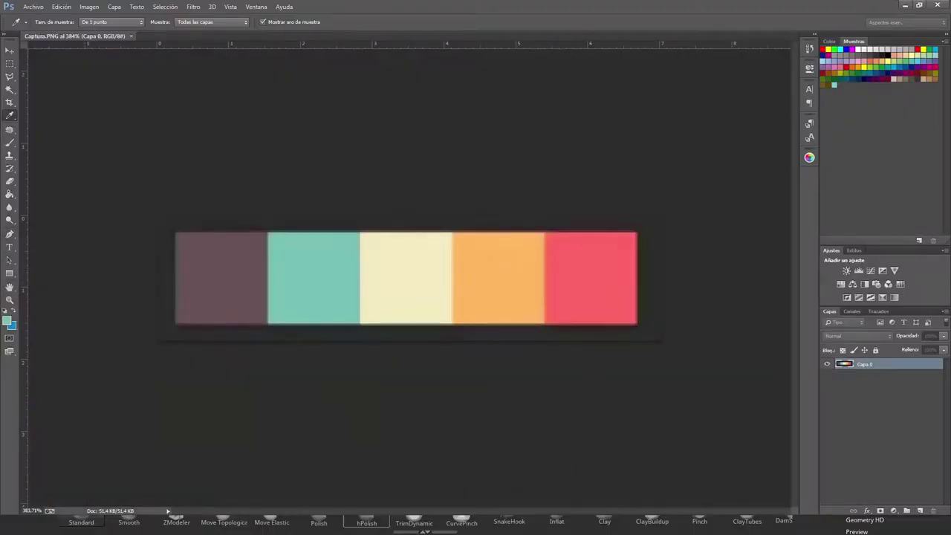
click(7, 320)
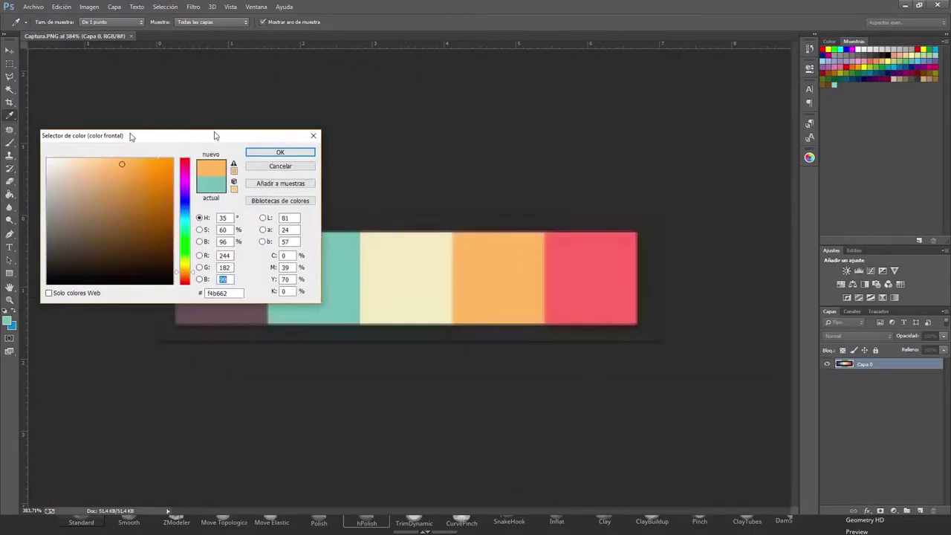
drag(131, 137, 344, 159)
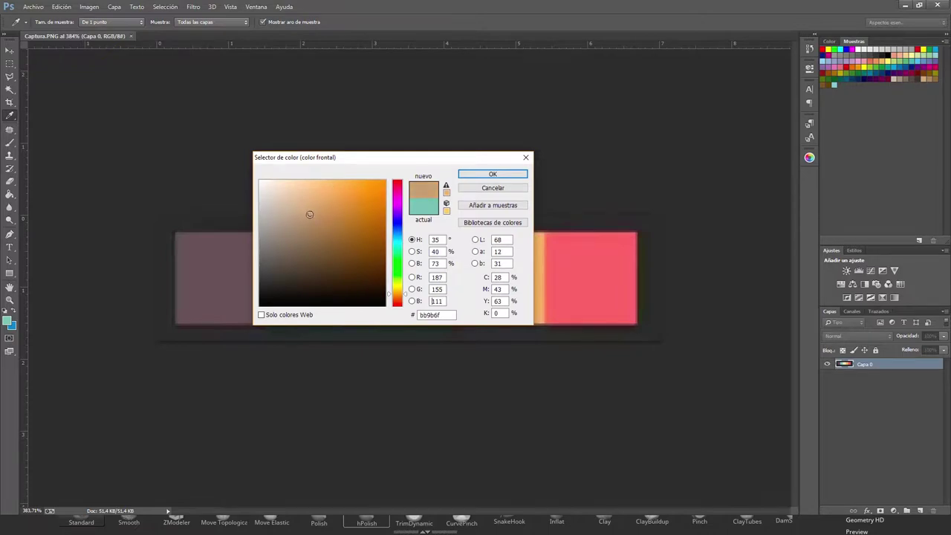
drag(429, 158, 185, 179)
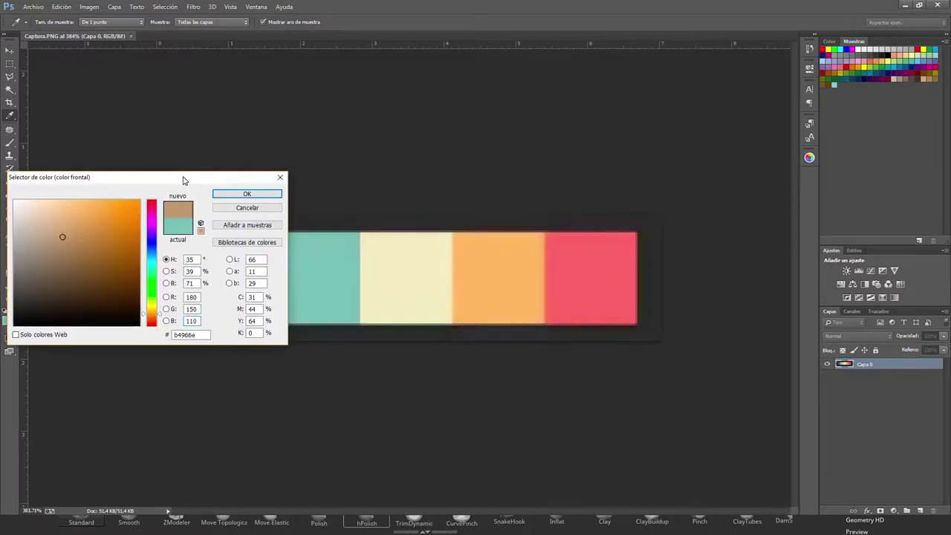
key(Escape)
key(super)
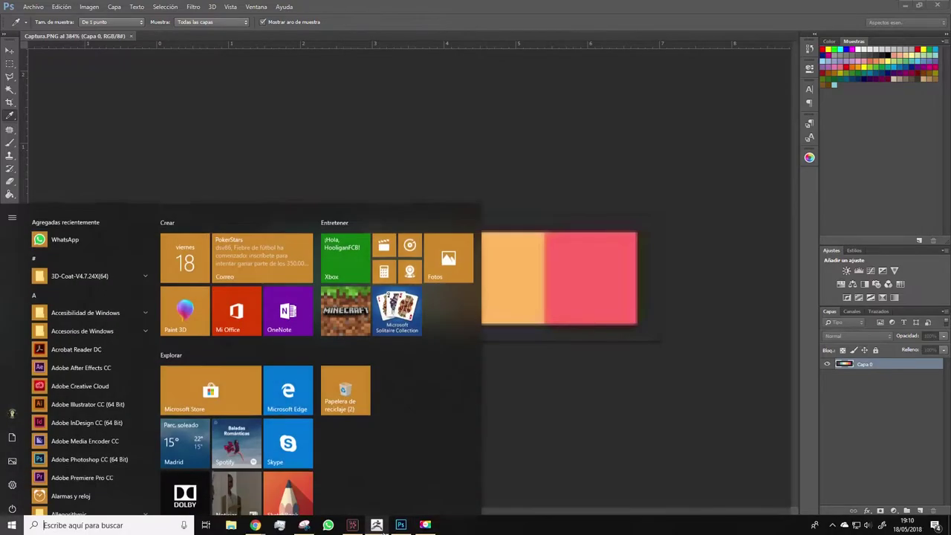
click(376, 526)
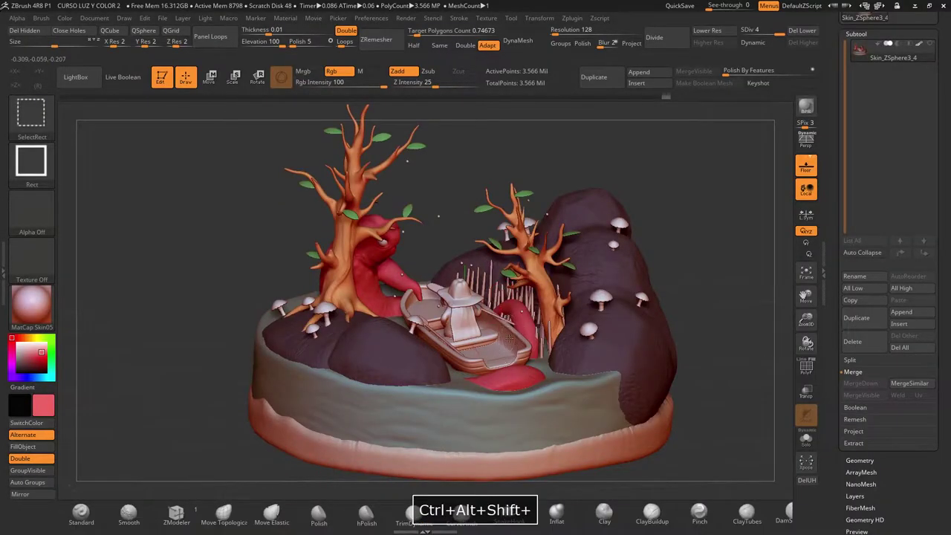
Step: Isolate the boat's hull and set the main colour to R 180, G 150, B 110
ctrl+shift+click(511, 341)
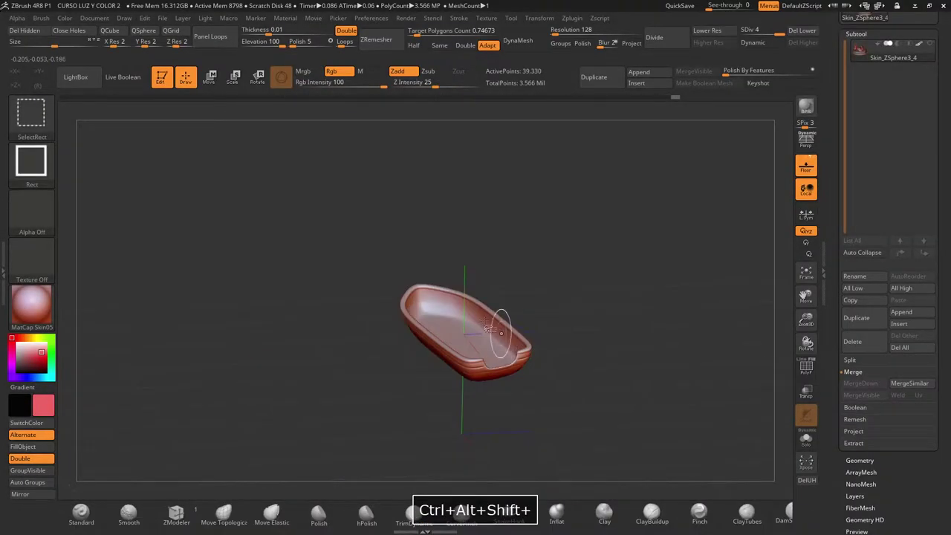
click(65, 19)
text(80)
key(Return)
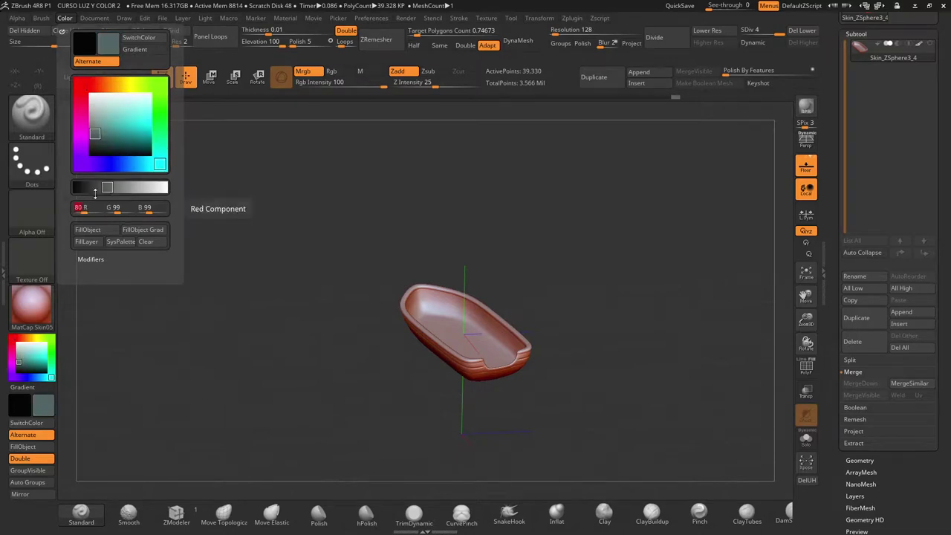
text(180)
key(Return)
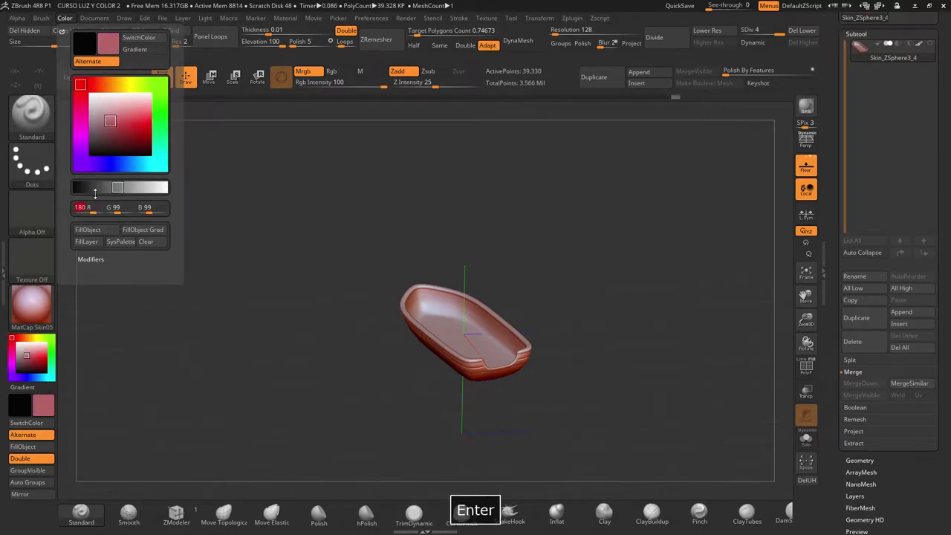
key(Tab)
text(150)
key(Return)
key(Tab)
text(1)
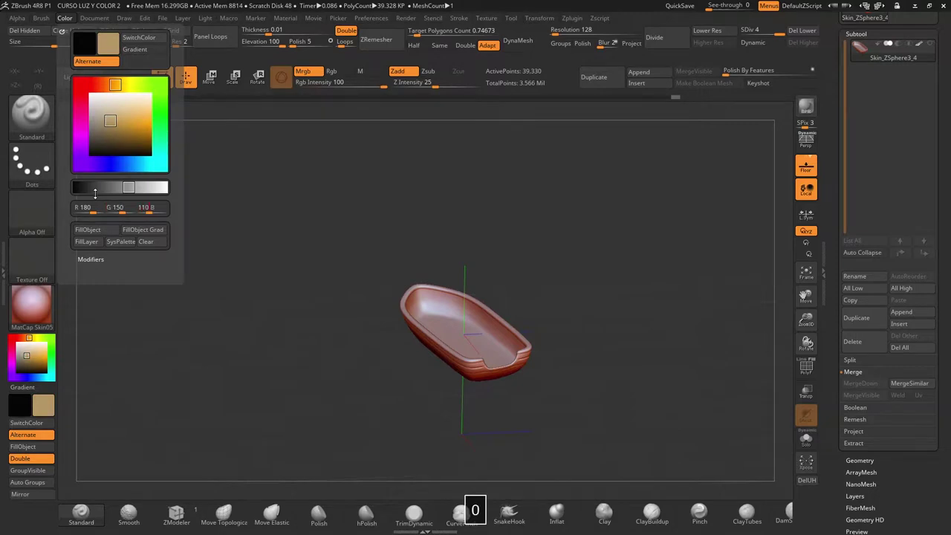
key(Return)
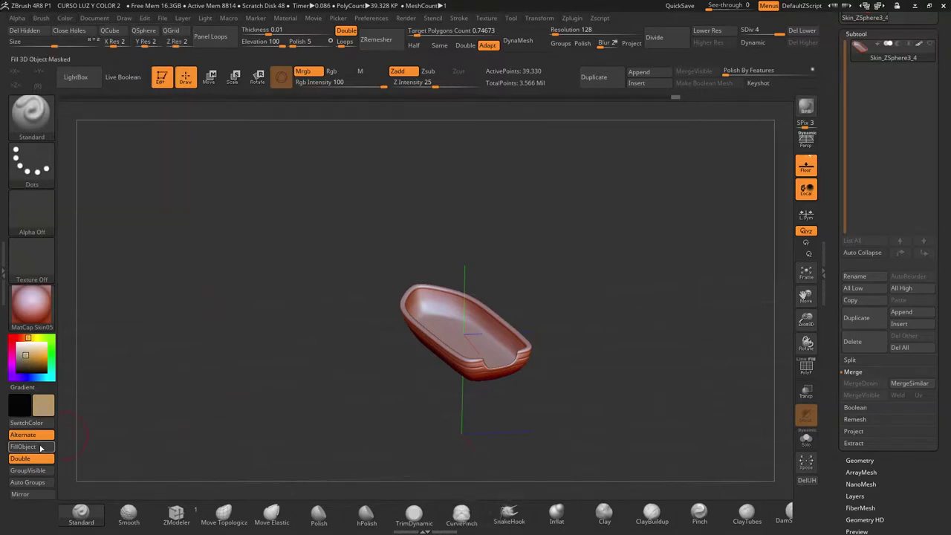
Step: Fill the isolated hull with the brown colour and show the whole diorama again
click(23, 446)
key(ctrl+shift)
ctrl+shift+click(250, 342)
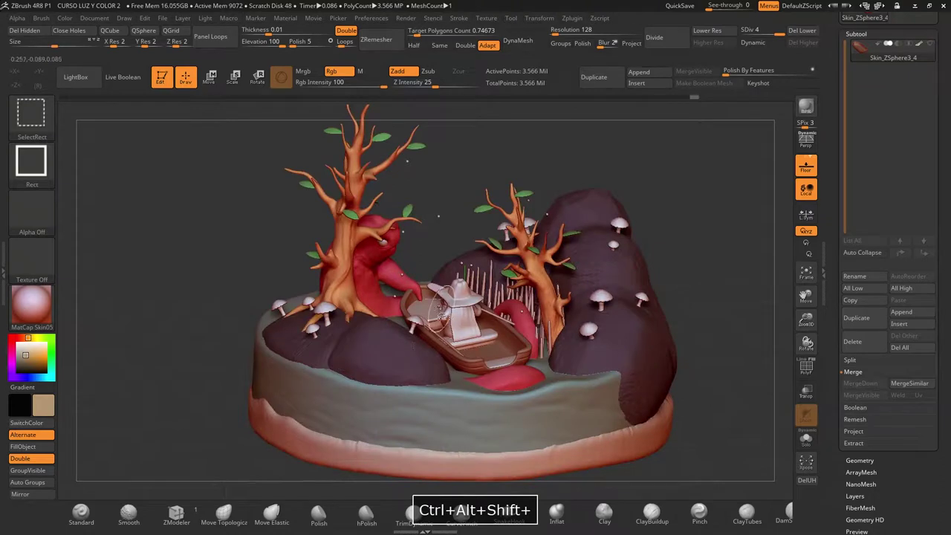
Step: Isolate the boat's pointed end deck and a seat plank in turn, fill each with the brown, and show everything again
ctrl+shift+click(428, 310)
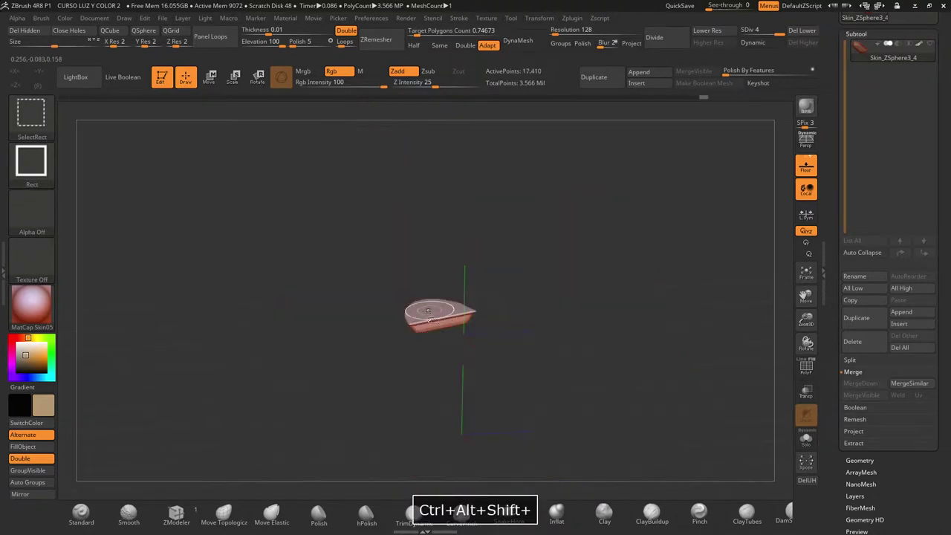
click(30, 449)
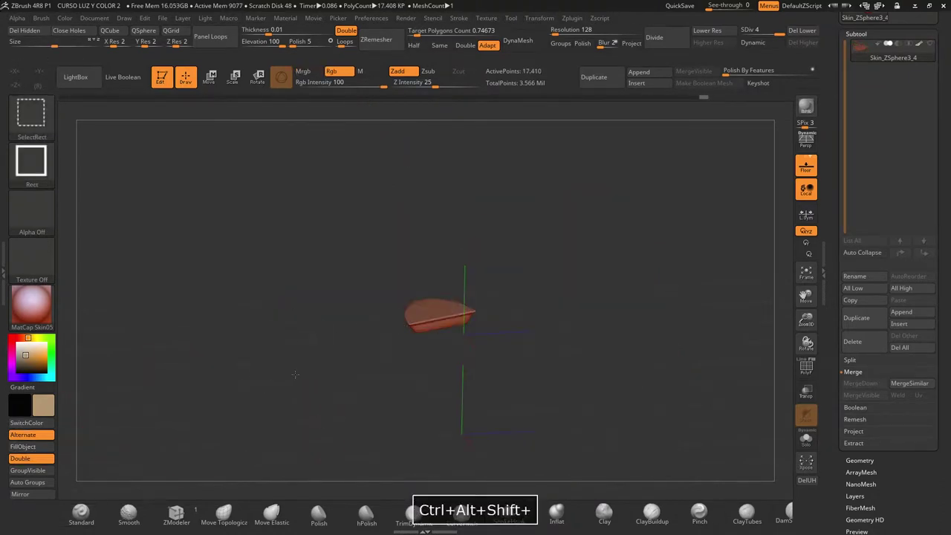
ctrl+alt+shift+click(246, 358)
ctrl+shift+click(492, 335)
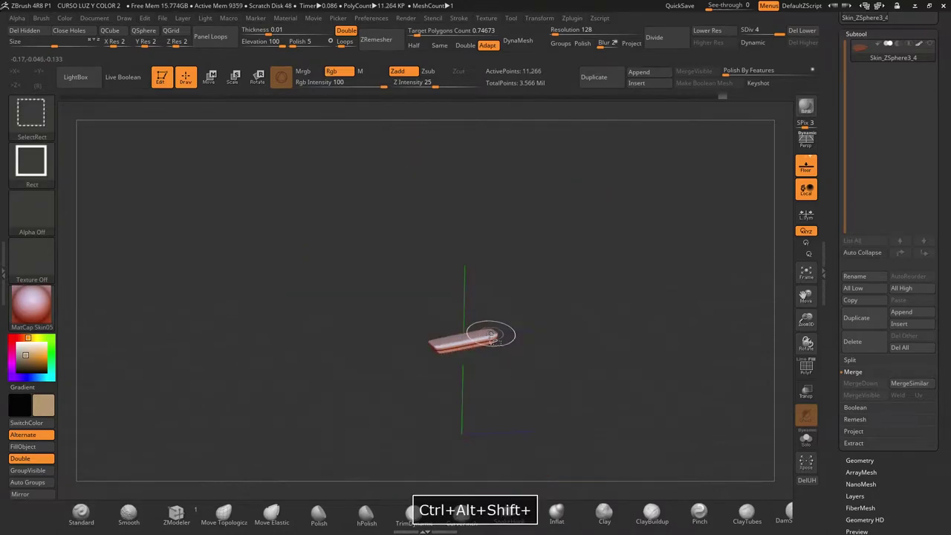
click(22, 446)
ctrl+alt+shift+click(178, 346)
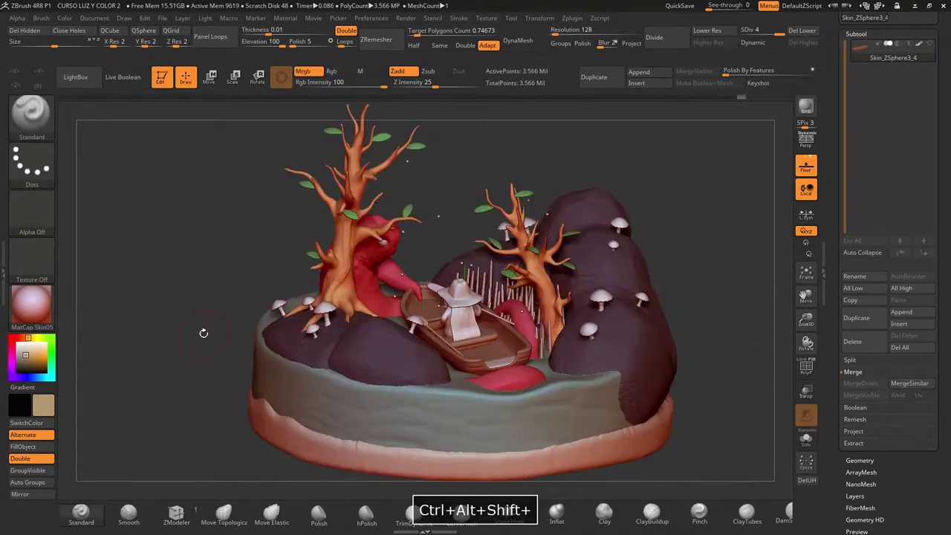
Step: Isolate the small curved board at the boat's near end, fill it with the same brown, and show the whole diorama again
ctrl+alt+shift+click(487, 395)
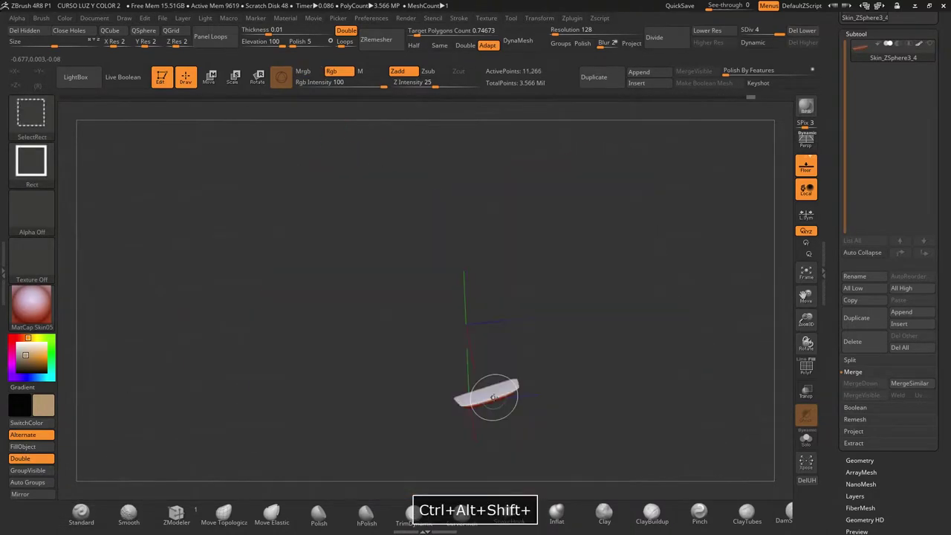
click(27, 450)
drag(211, 379, 436, 375)
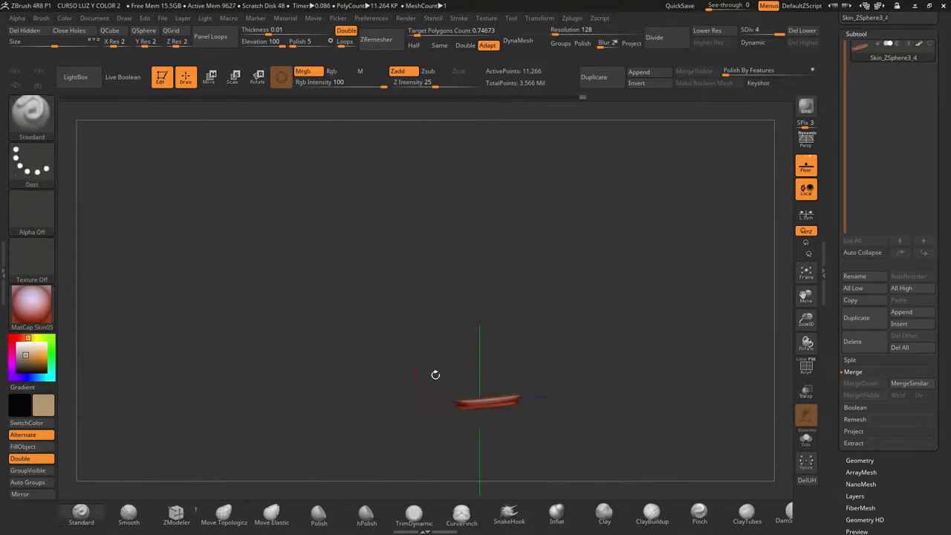
ctrl+alt+shift+click(183, 353)
drag(803, 321, 803, 372)
drag(464, 259, 444, 303)
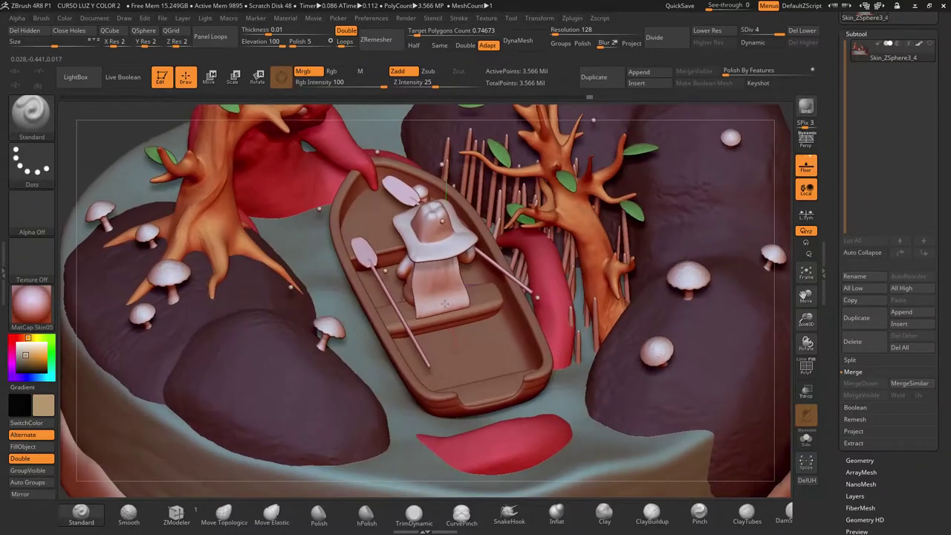
Step: Isolate each of the two oars in turn, fill both with the brown, and bring back the hidden parts
ctrl+alt+shift+click(395, 206)
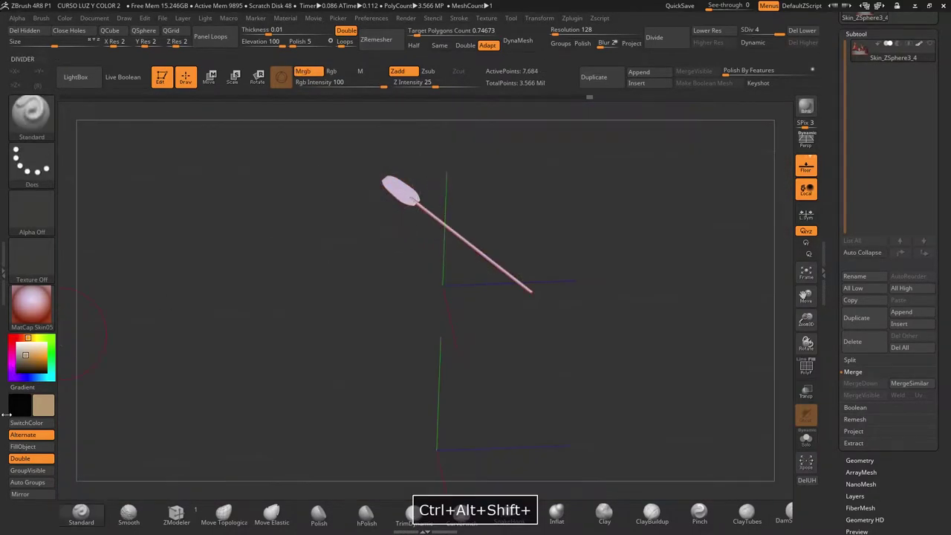
ctrl+alt+shift+click(342, 281)
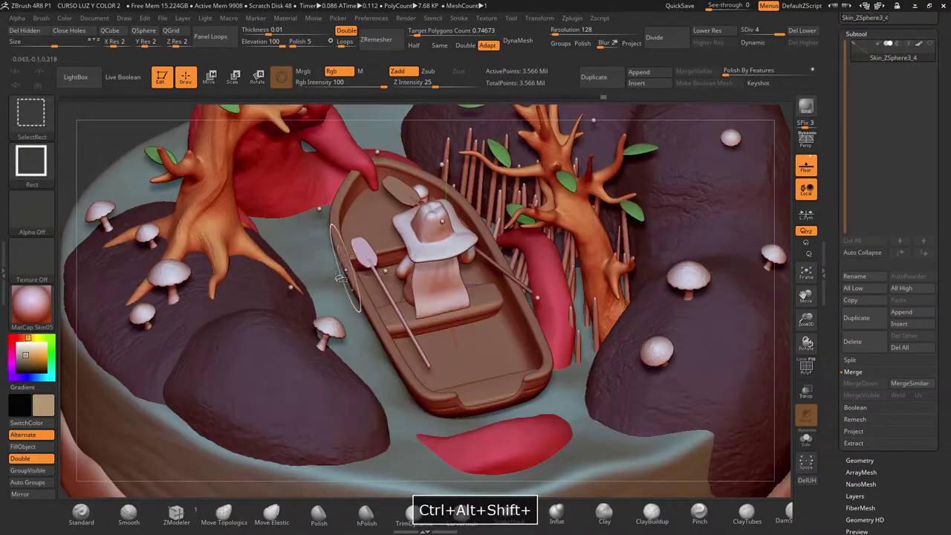
ctrl+alt+shift+click(359, 252)
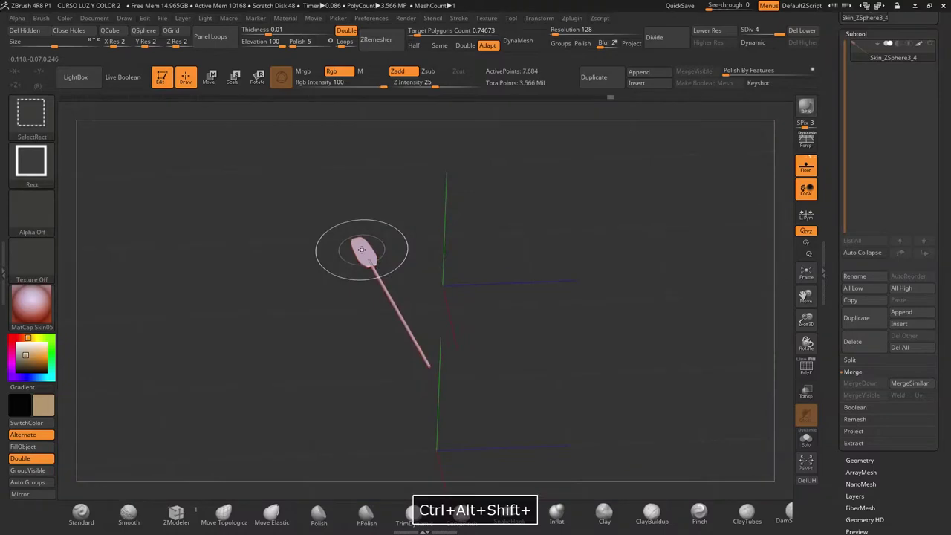
click(31, 447)
ctrl+alt+shift+click(253, 340)
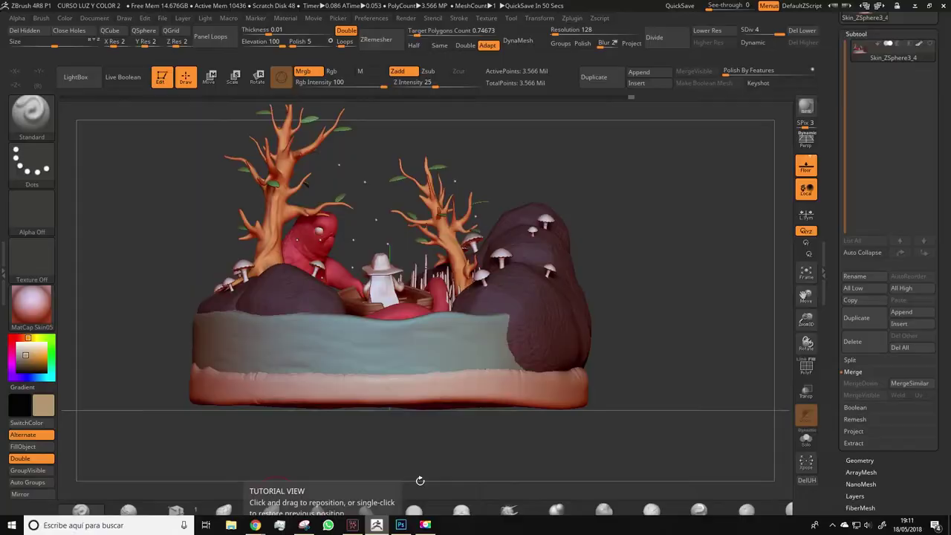
Step: Set the main colour to the muted dark purple and fill the creature's eyes with it
click(64, 18)
key(Return)
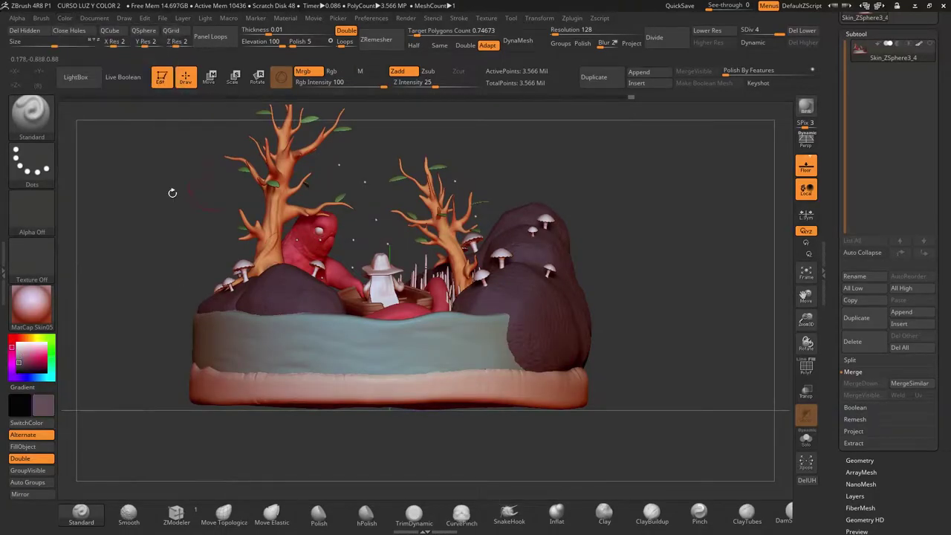
drag(172, 194, 153, 216)
ctrl+alt+shift+click(249, 306)
Step: Isolate the boatman's body, fill it with a medium blue, and show the whole diorama again
ctrl+alt+shift+click(218, 263)
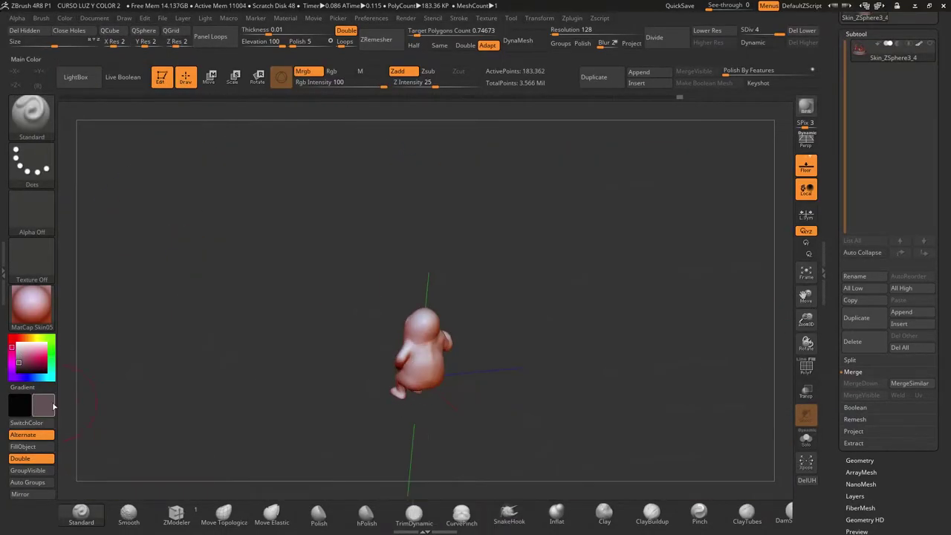
click(30, 447)
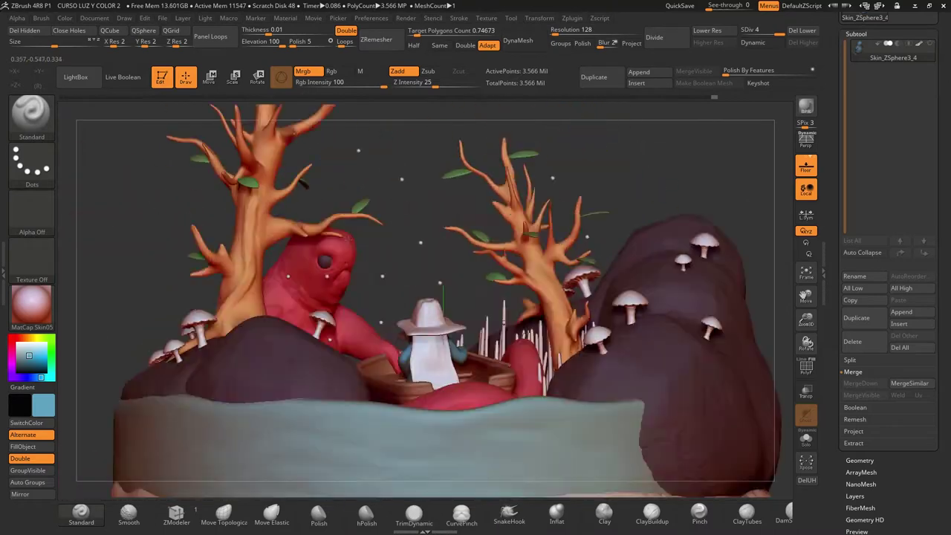
key(ctrl+shift)
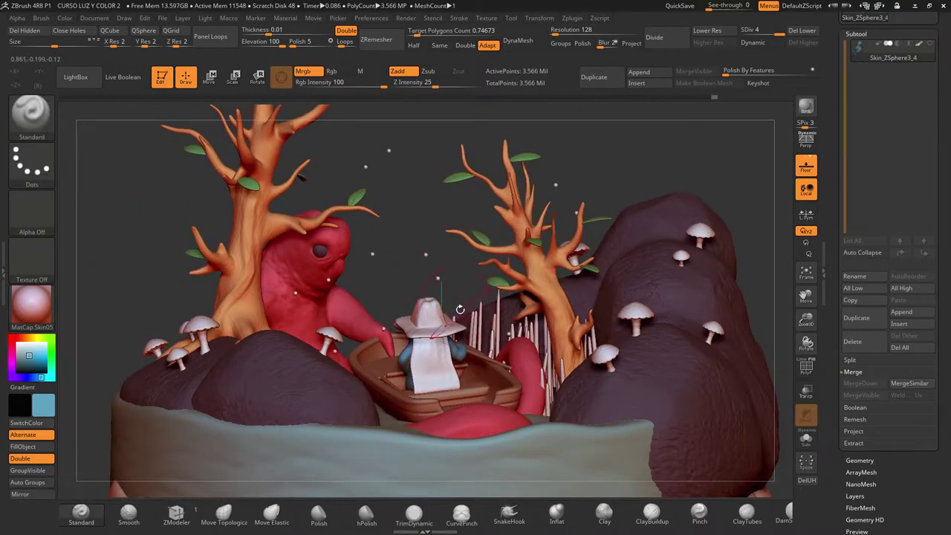
Step: Sample the boat's brown, the rocks' purple, the leaves' green and the creature's red from the model as the main colour, one after another
key(c)
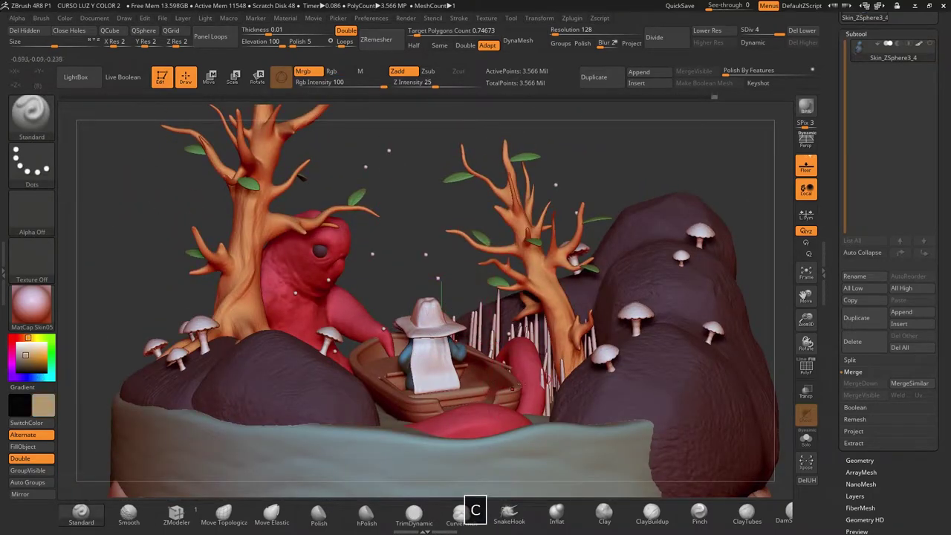
key(c)
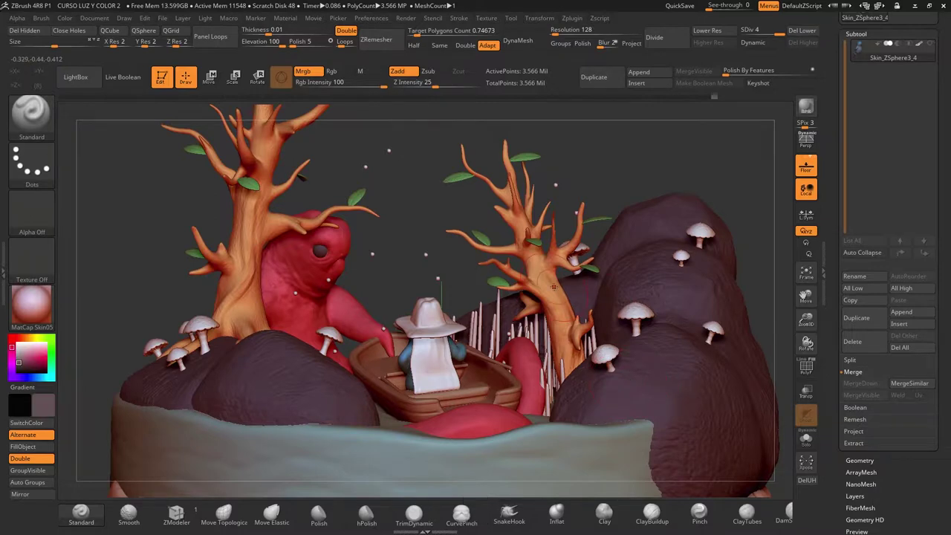
key(c)
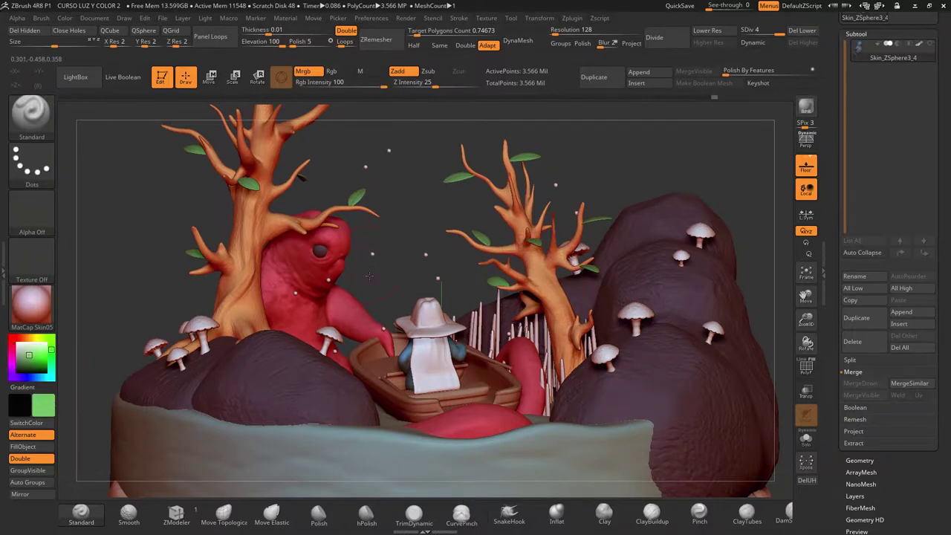
mouse_move(370, 275)
mouse_down()
mouse_move(371, 308)
mouse_move(381, 306)
mouse_move(367, 261)
mouse_up()
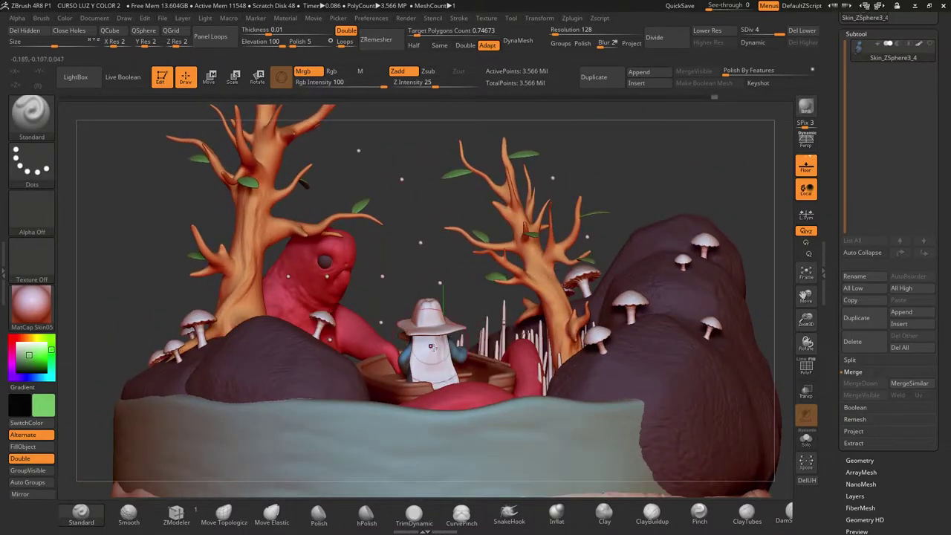
drag(434, 260, 455, 286)
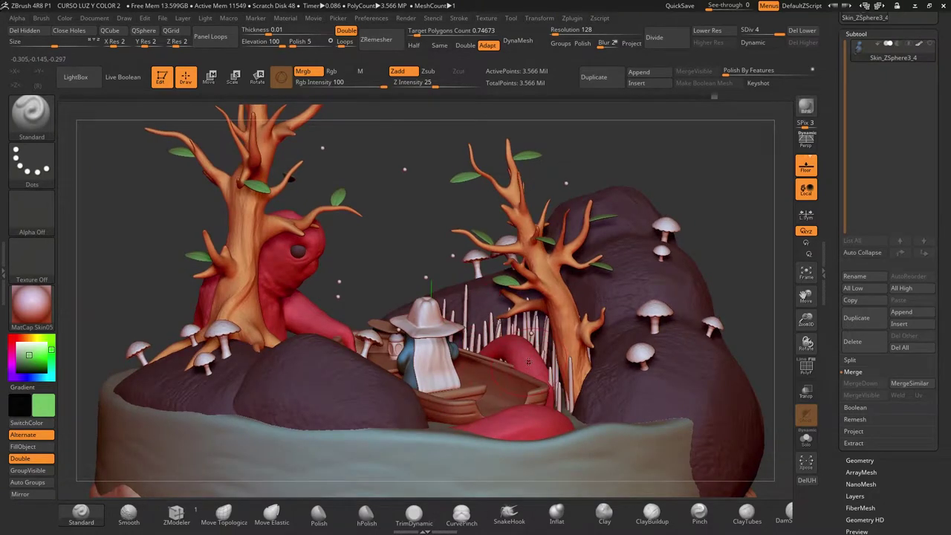
key(c)
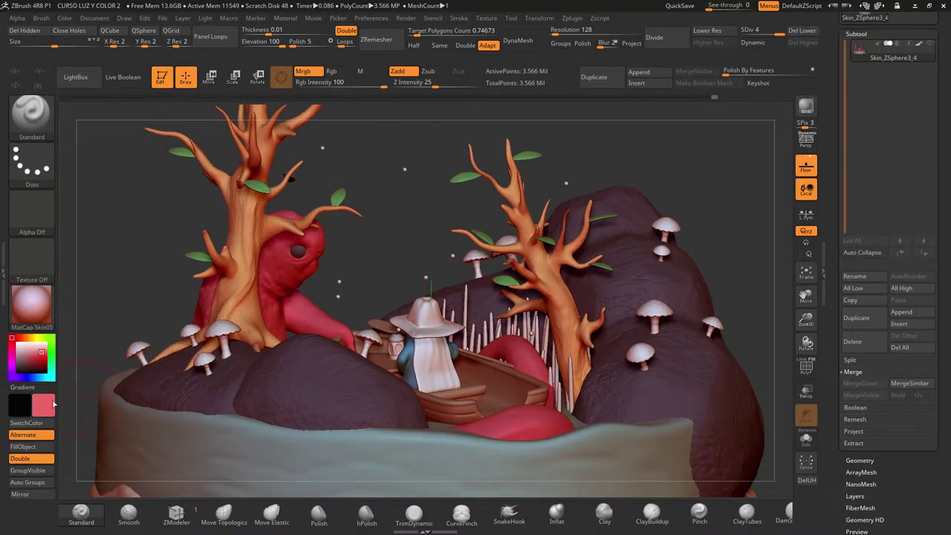
Step: Set the main colour to a light desaturated tan by choosing an orange hue and lowering its saturation
click(54, 405)
drag(58, 324, 88, 321)
click(50, 402)
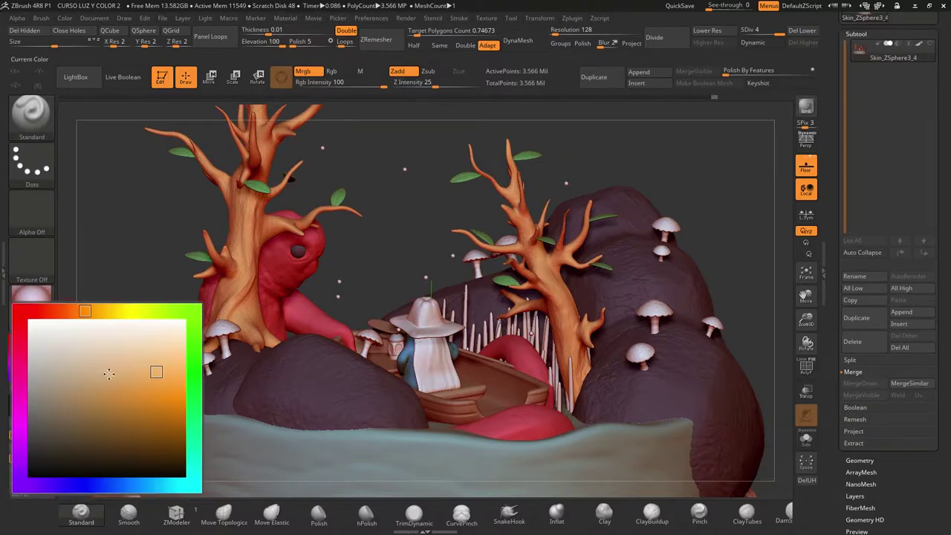
click(93, 383)
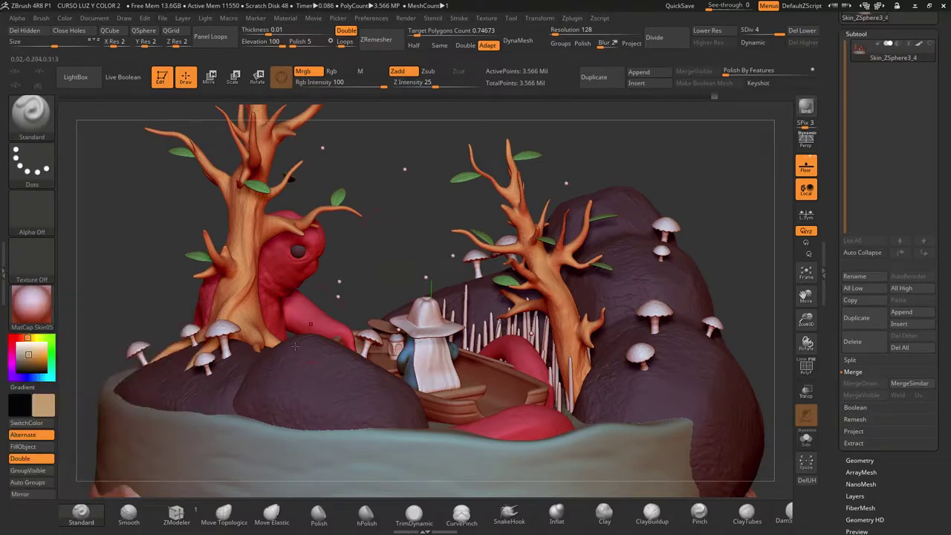
Step: Isolate the boatman's hat, fill it with the light tan, and show the whole diorama again
ctrl+shift+click(418, 316)
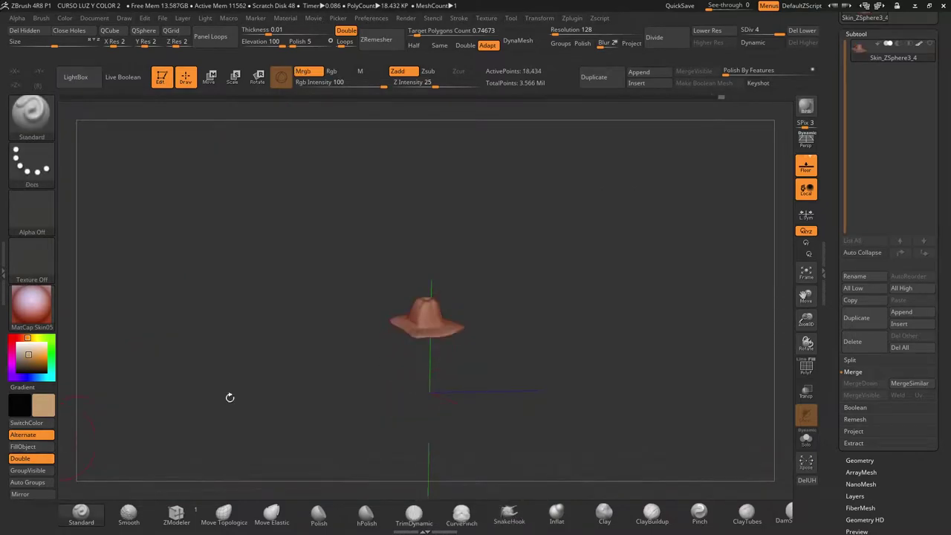
ctrl+shift+click(230, 398)
drag(698, 213, 701, 200)
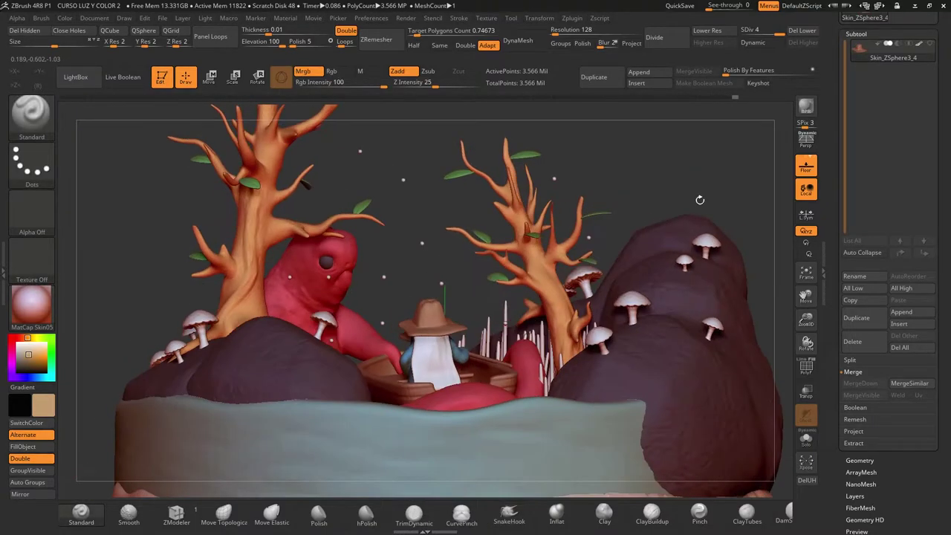
Step: Isolate the reeds, fill them with a darker brown, and bring back the whole diorama
drag(445, 260, 457, 313)
ctrl+shift+click(461, 300)
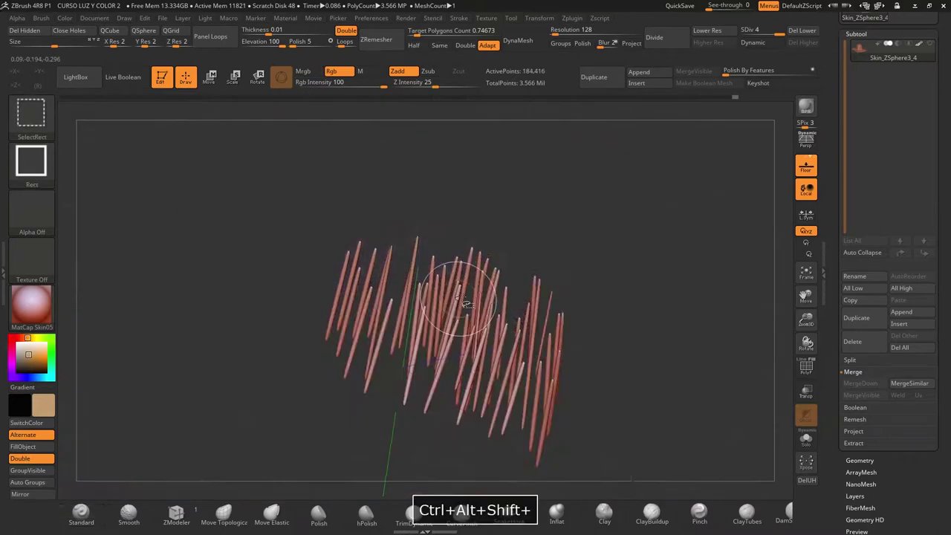
click(34, 358)
click(65, 385)
click(28, 447)
ctrl+shift+click(246, 416)
Step: Isolate the boatman's cape and fill it with a neutral medium grey
ctrl+shift+click(396, 324)
click(32, 360)
click(30, 407)
click(28, 447)
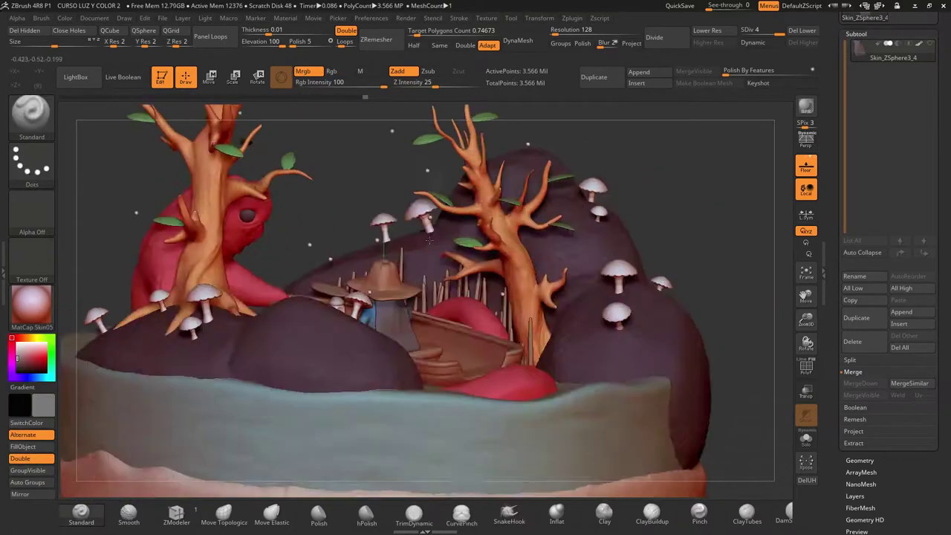
Step: Inspect the painted diorama from several angles, checking the boat, boatman, rocks, trees and creature for parts still lacking colour
drag(807, 319, 788, 283)
alt+drag(644, 263, 637, 286)
drag(637, 275, 617, 338)
drag(561, 288, 559, 285)
drag(806, 320, 792, 339)
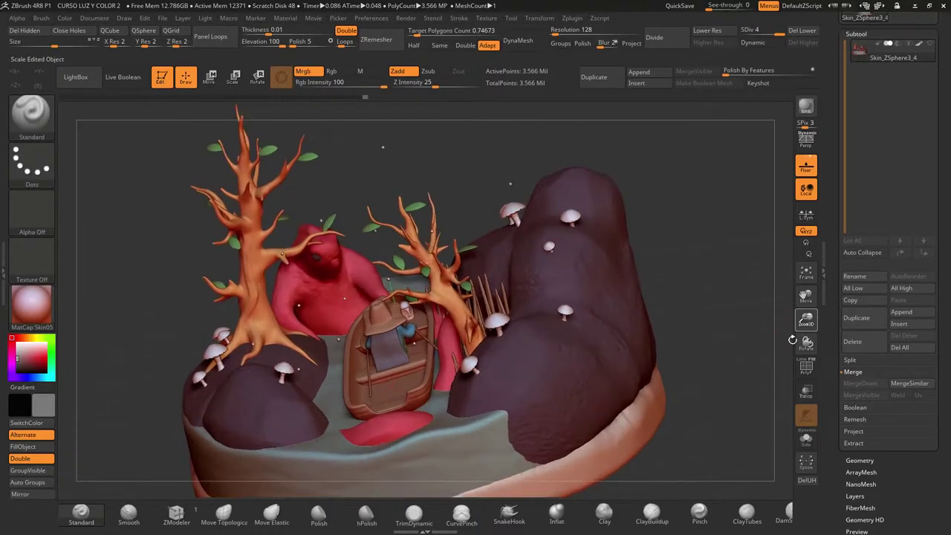
drag(733, 310, 721, 260)
drag(806, 320, 803, 394)
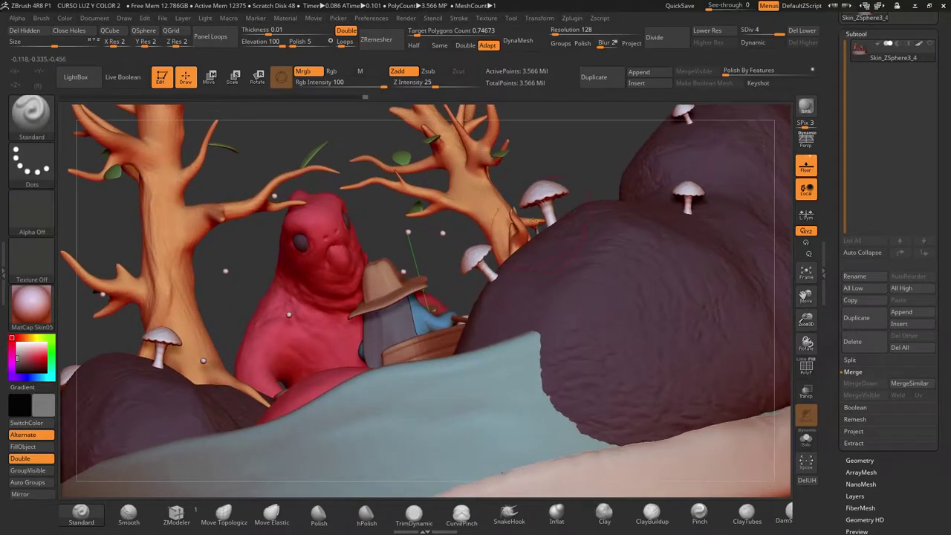
drag(550, 221, 587, 220)
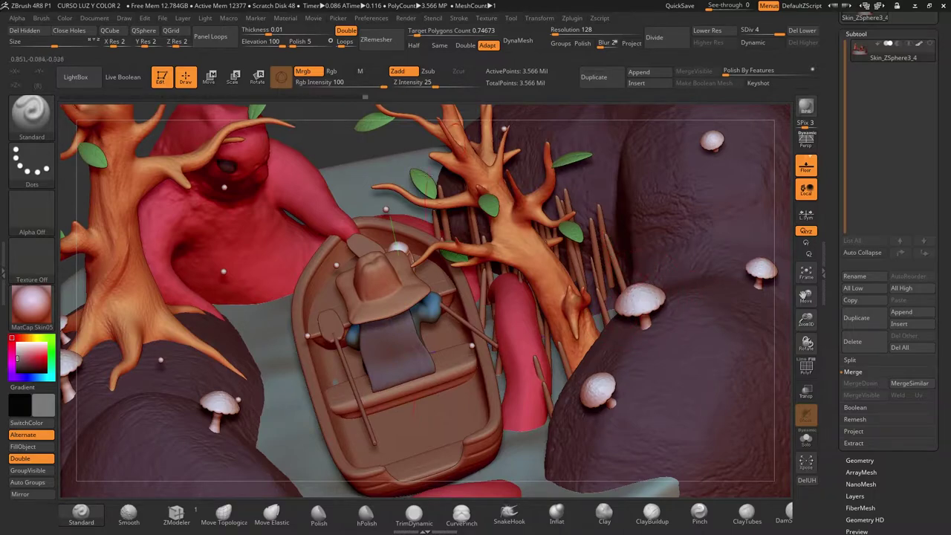
drag(347, 145, 369, 114)
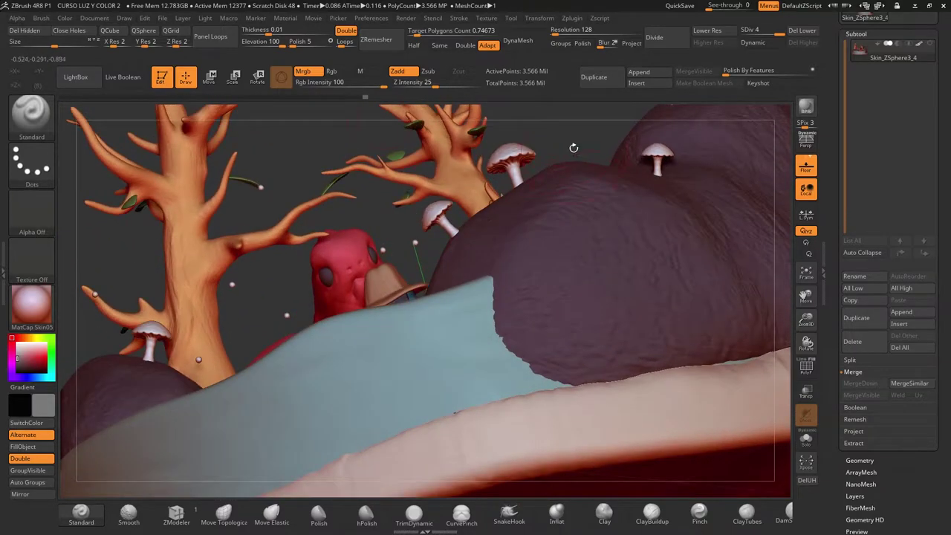
alt+drag(574, 148, 473, 220)
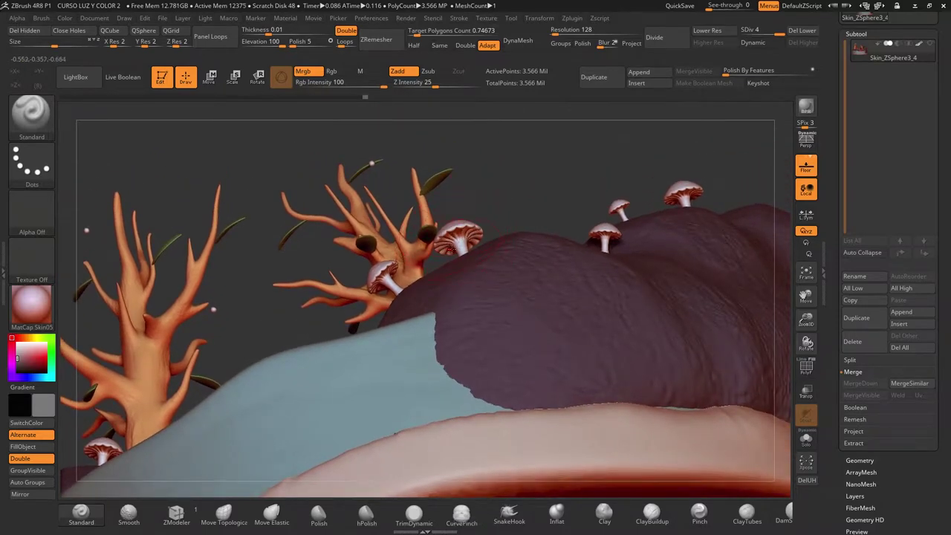
drag(489, 207, 495, 224)
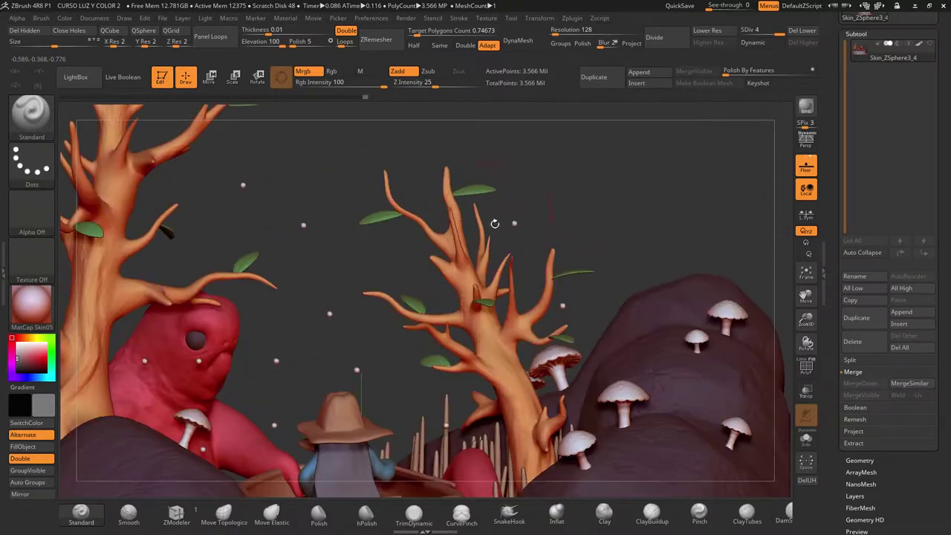
drag(598, 286, 563, 291)
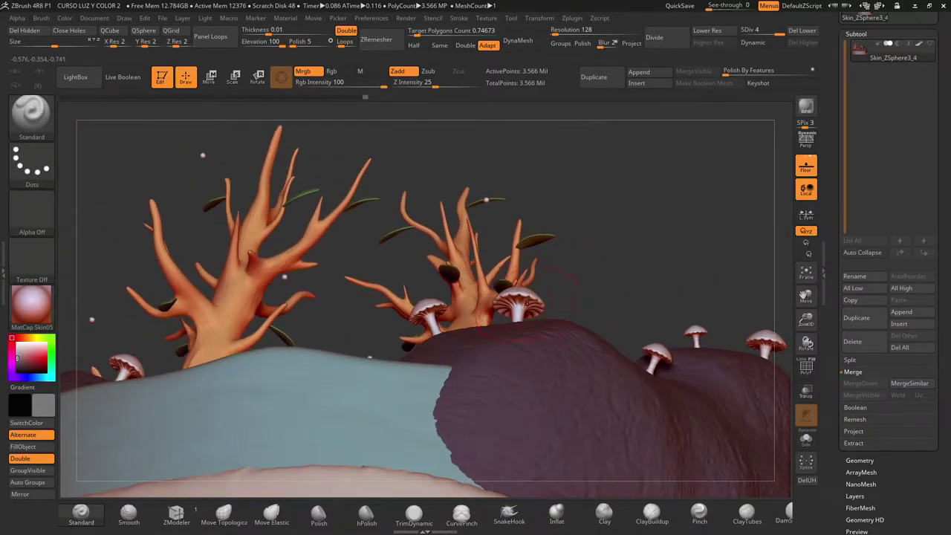
drag(570, 275, 733, 489)
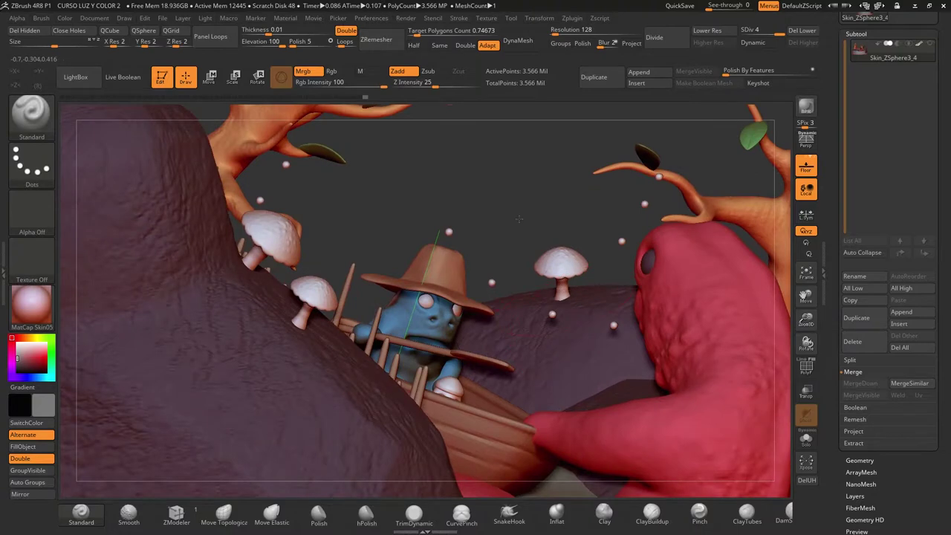
Step: Isolate the boatman's eyes, set the main colour to a lighter grey for them, and show the whole diorama again
drag(531, 241, 423, 313)
ctrl+shift+click(411, 304)
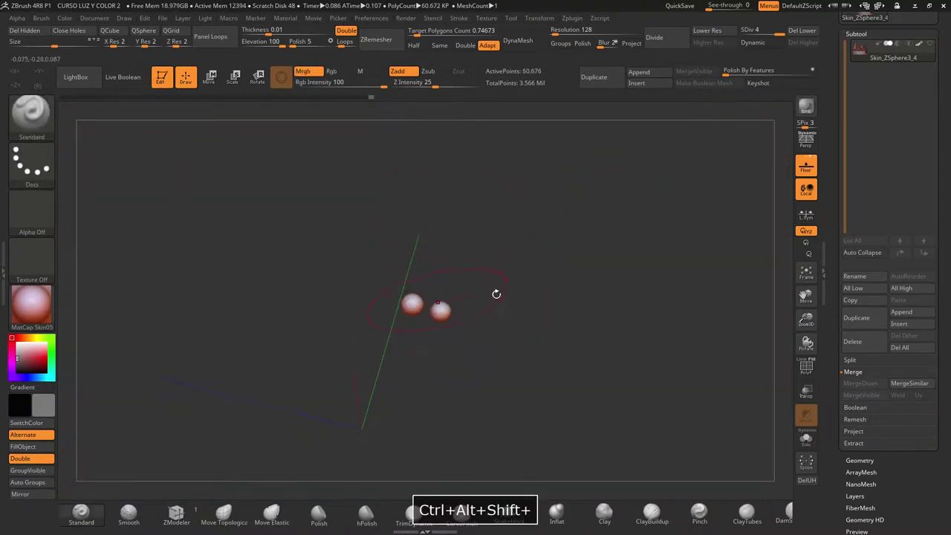
drag(535, 235, 520, 236)
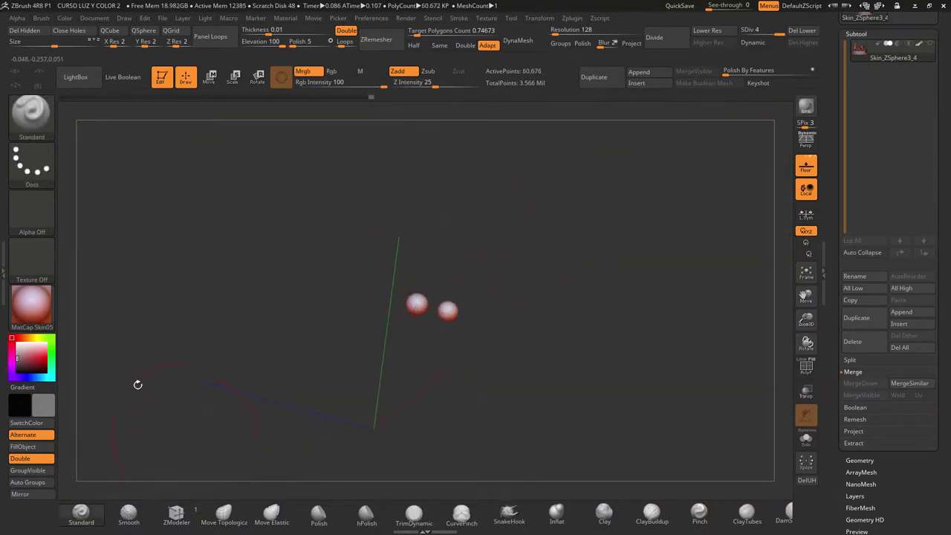
click(46, 411)
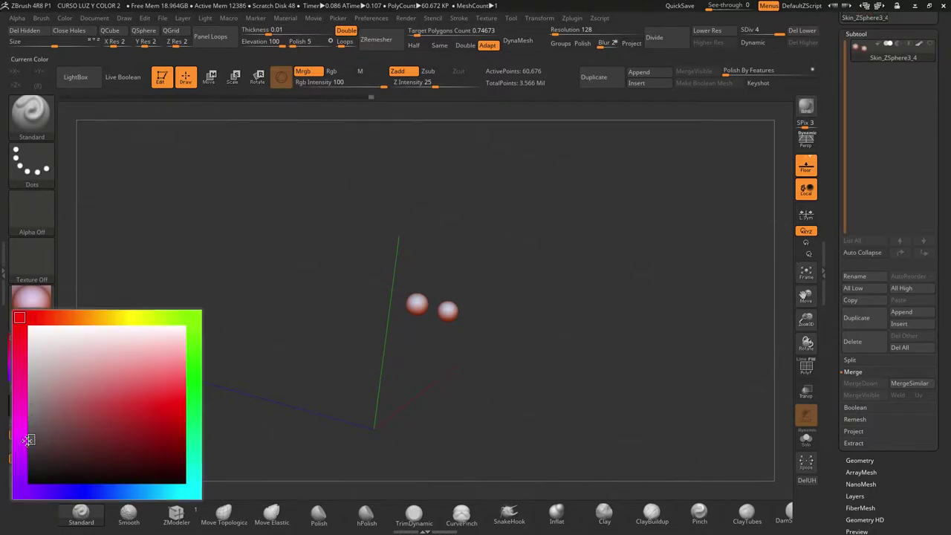
drag(27, 440, 27, 444)
click(45, 410)
click(28, 428)
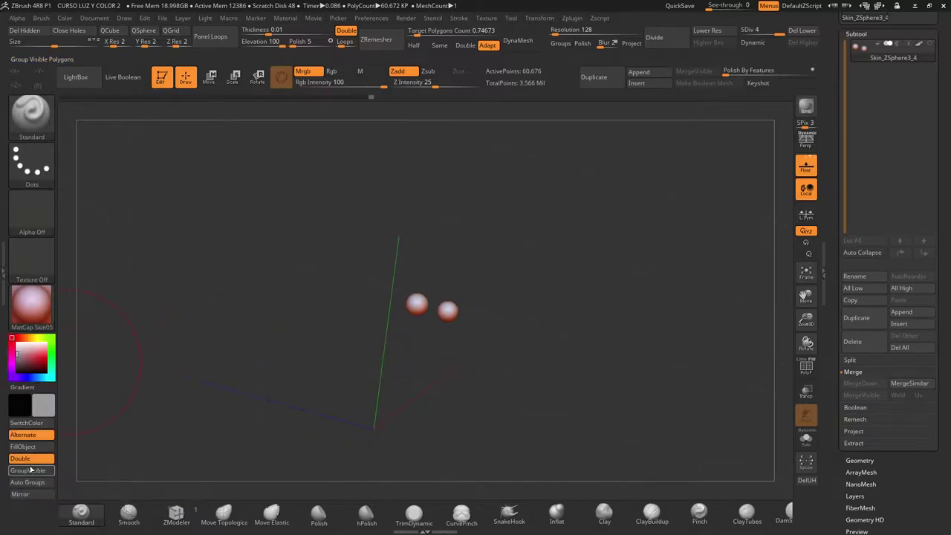
ctrl+alt+shift+click(660, 308)
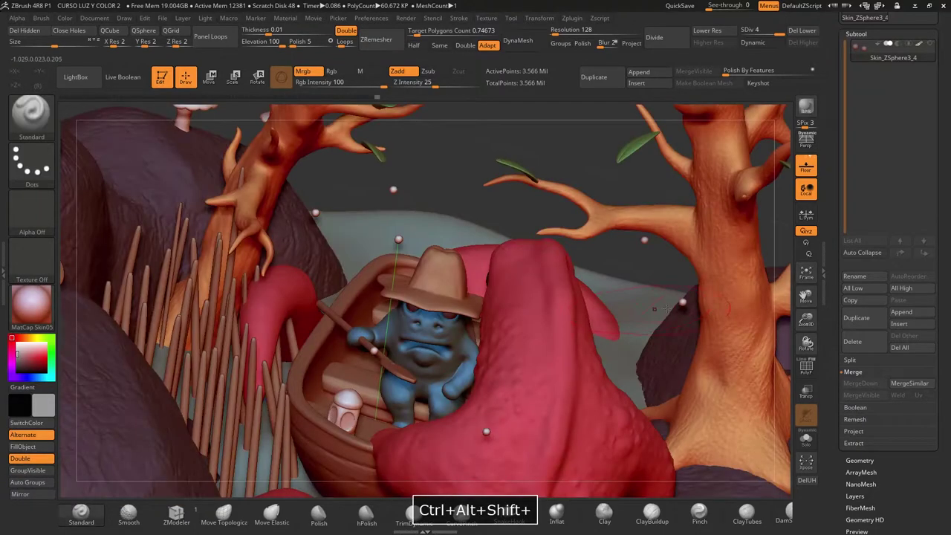
Step: Isolate the small lantern in the boat, fill it with a medium grey, and show the whole diorama again
drag(806, 321, 790, 428)
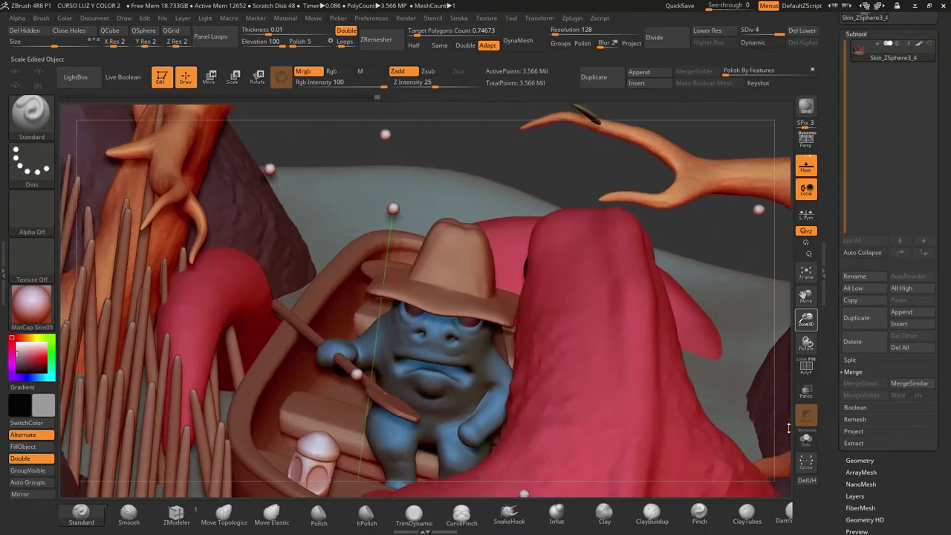
ctrl+alt+shift+click(319, 445)
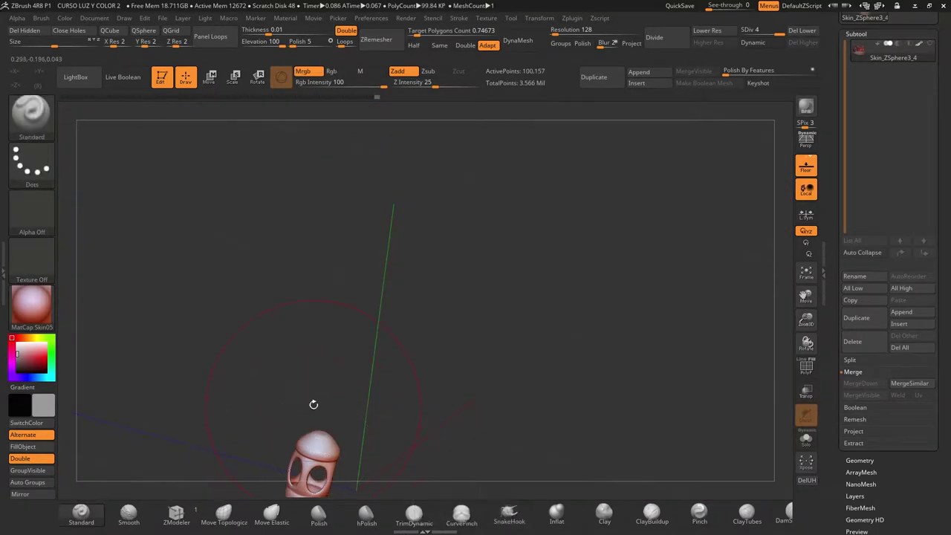
alt+drag(285, 394, 318, 288)
mouse_move(39, 369)
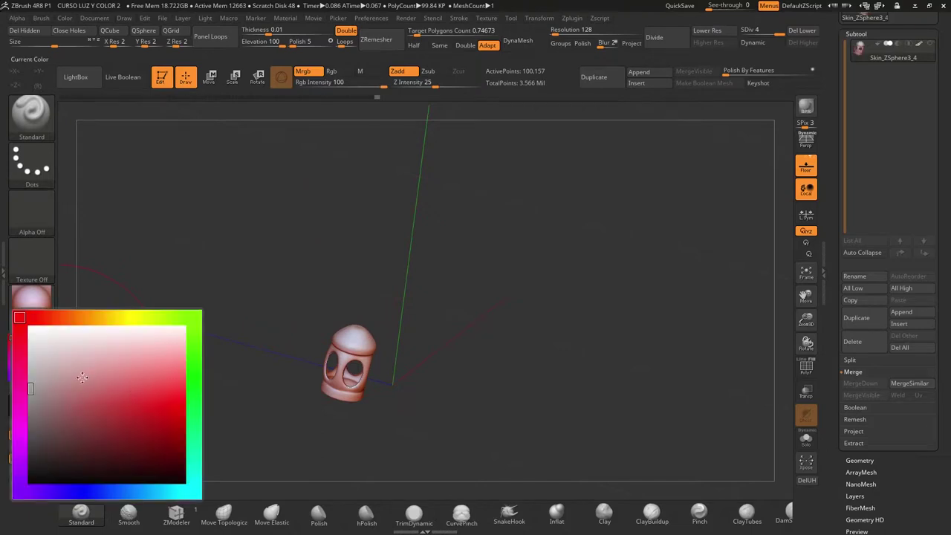
click(24, 370)
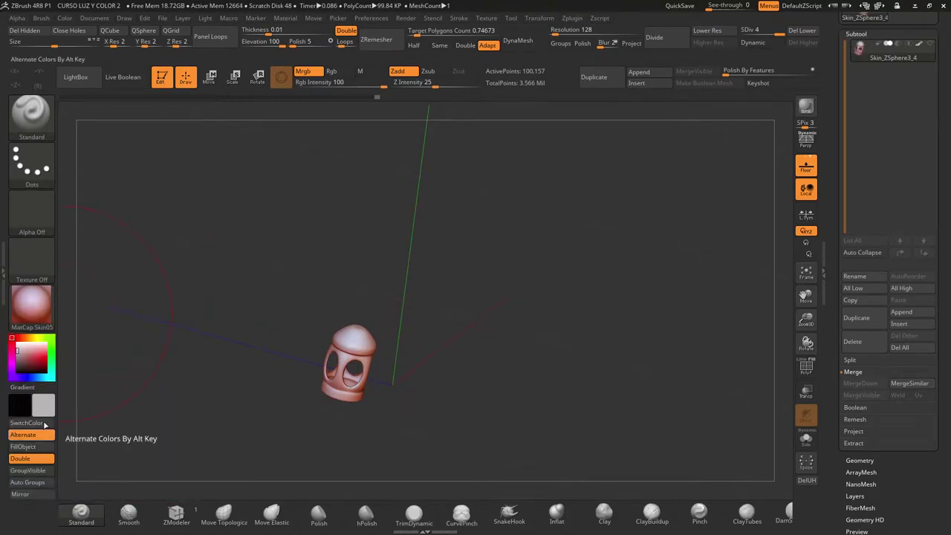
click(28, 363)
click(69, 395)
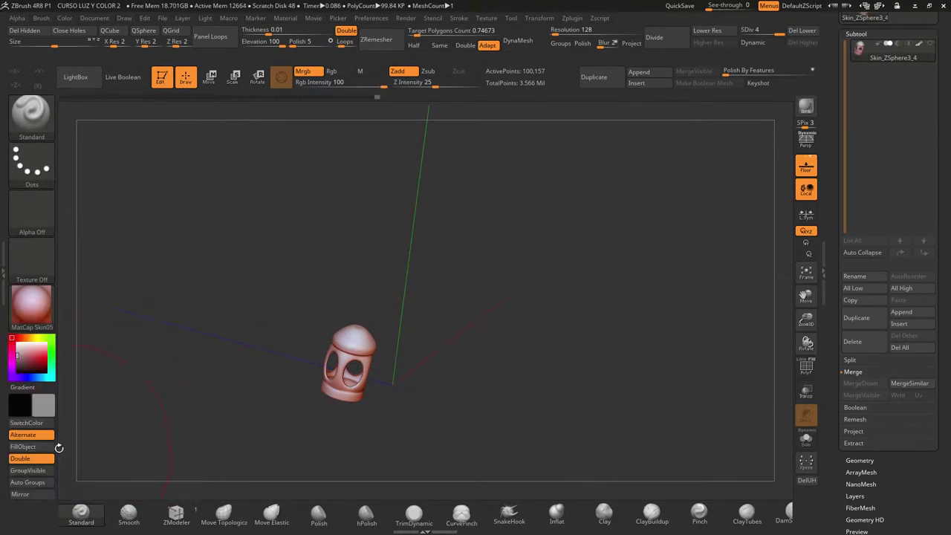
click(49, 451)
ctrl+alt+shift+click(207, 347)
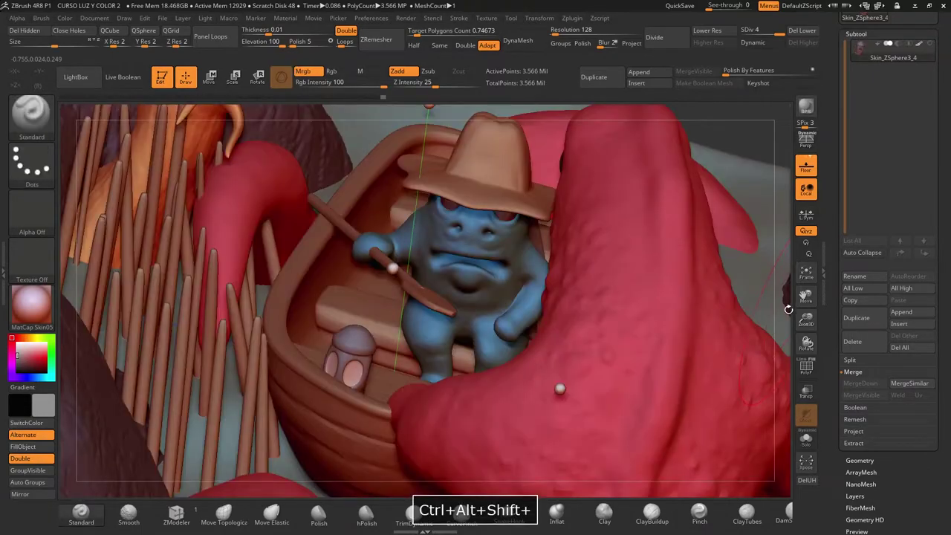
Step: Isolate the water block, sample its colour, shift it to a saturated turquoise green, fill the block and show the whole diorama
drag(804, 321, 688, 264)
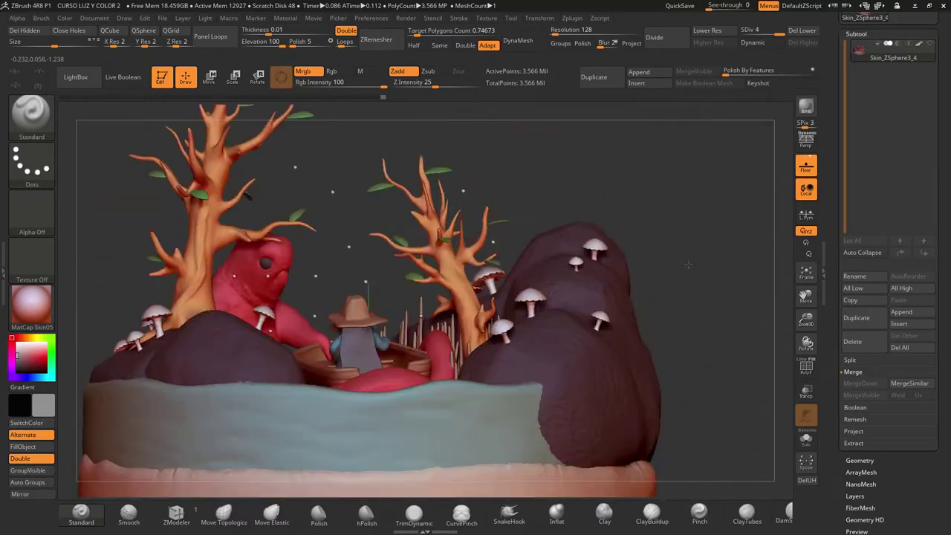
alt+drag(696, 305, 711, 216)
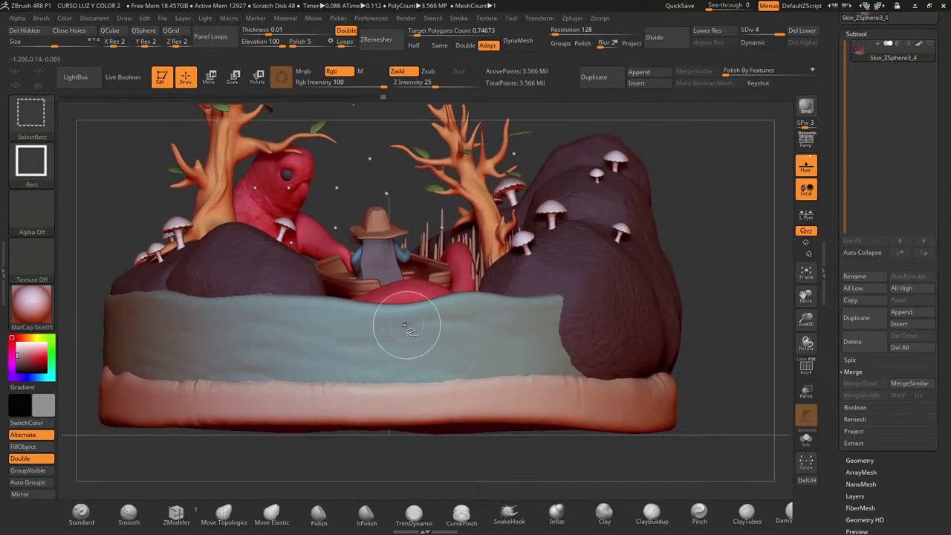
ctrl+shift+click(397, 336)
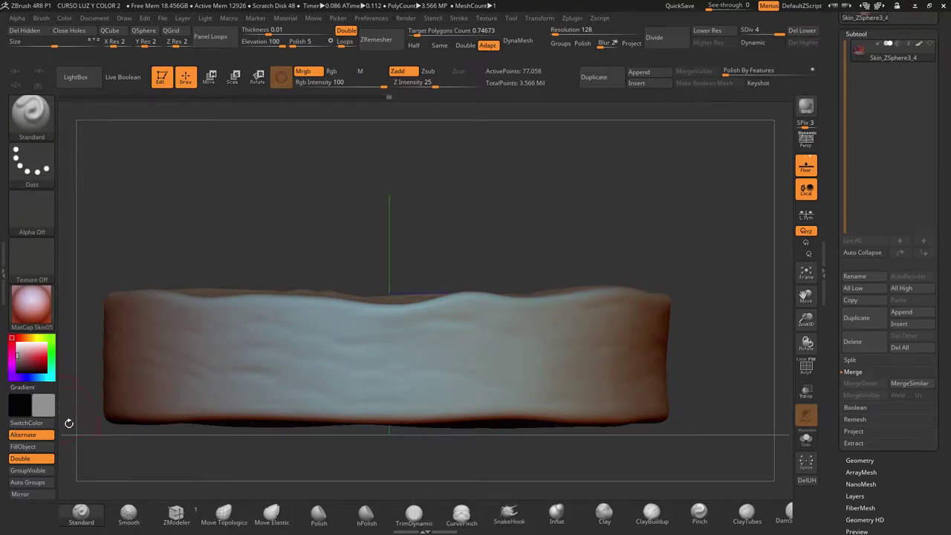
key(c)
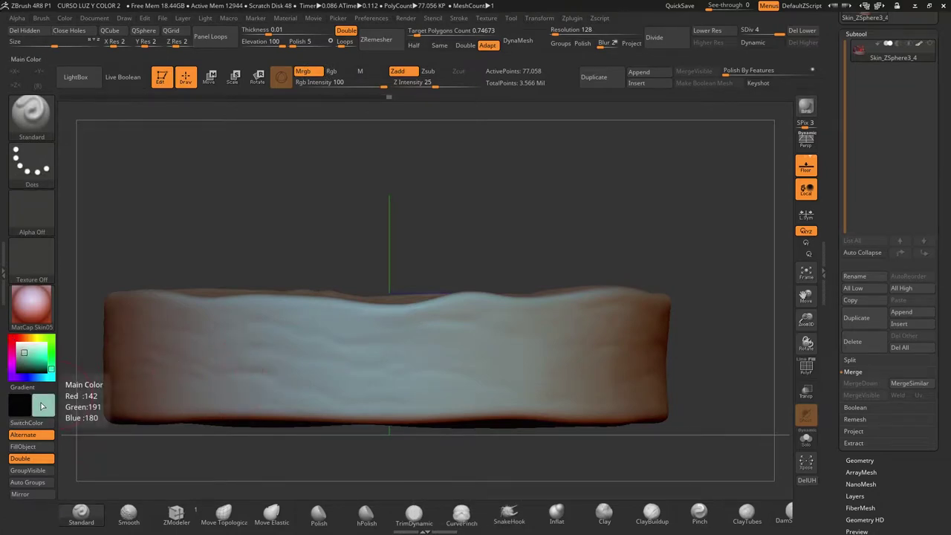
click(43, 399)
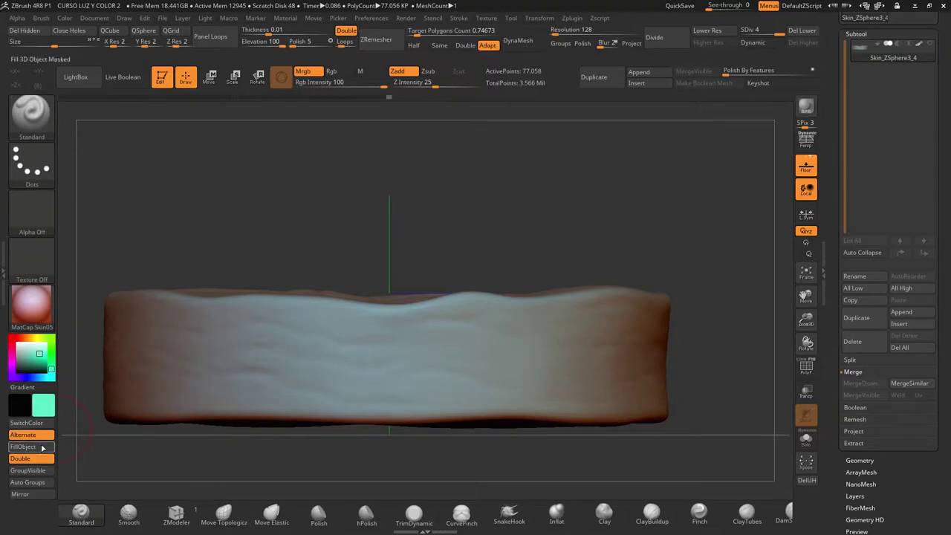
click(42, 447)
key(ctrl+alt+shift)
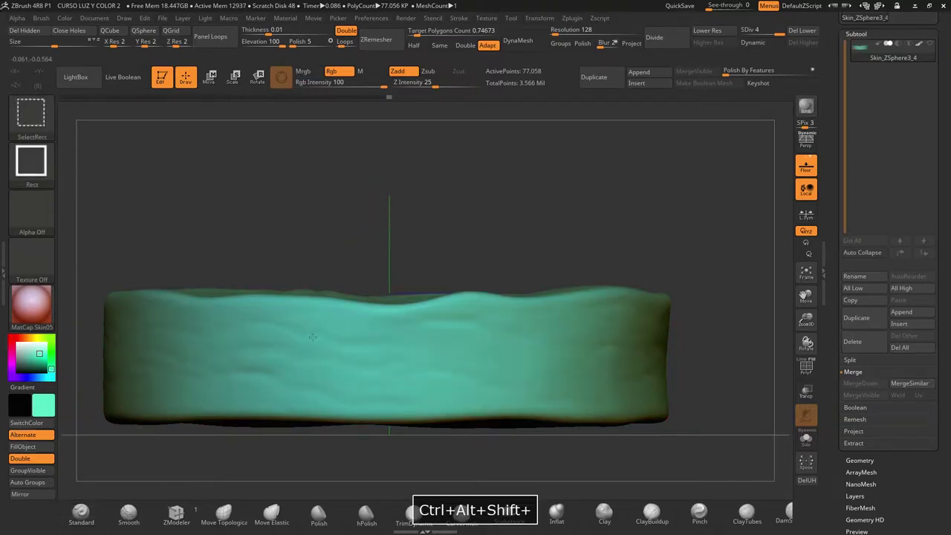
ctrl+alt+shift+click(706, 273)
mouse_move(706, 274)
mouse_down()
mouse_move(662, 275)
mouse_move(684, 276)
mouse_up()
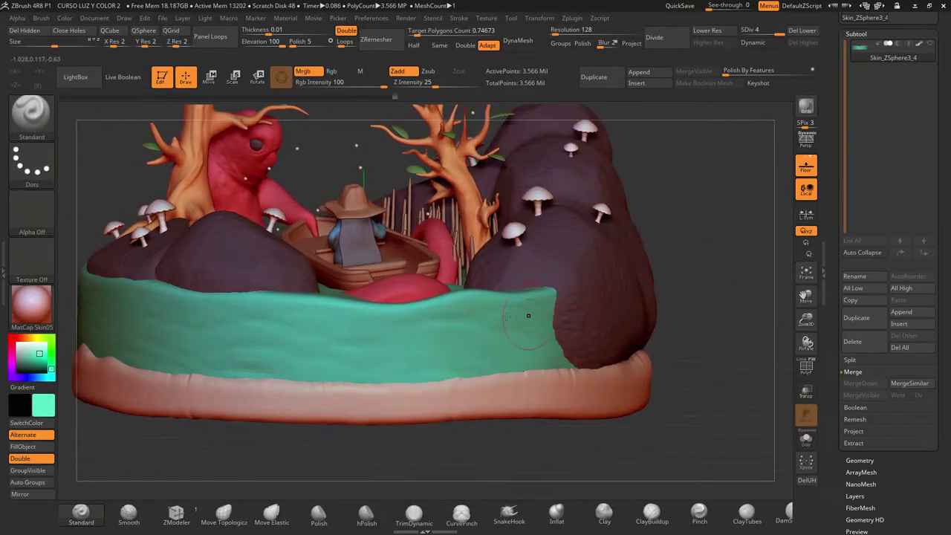
Step: Isolate the water block again, refill it with a softer, less saturated turquoise, and show all parts
key(c)
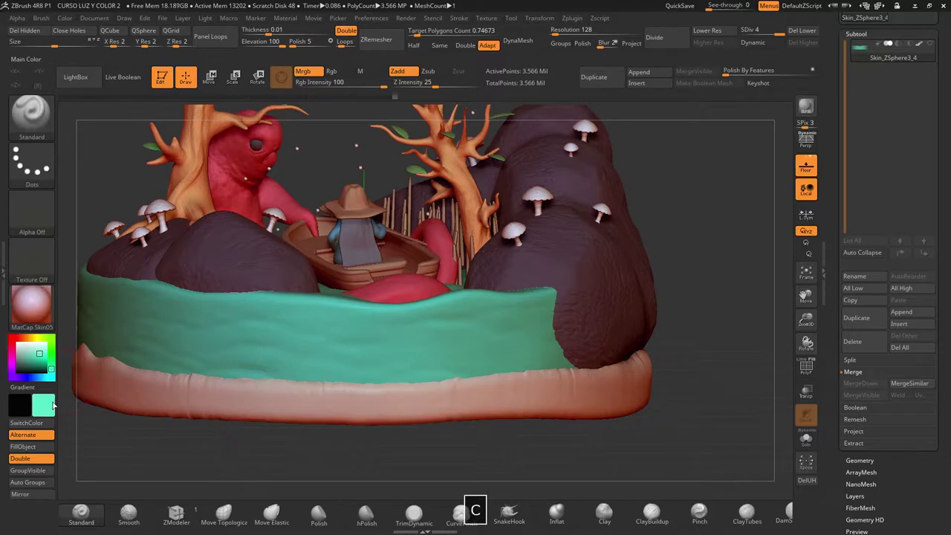
ctrl+alt+shift+click(195, 347)
click(45, 402)
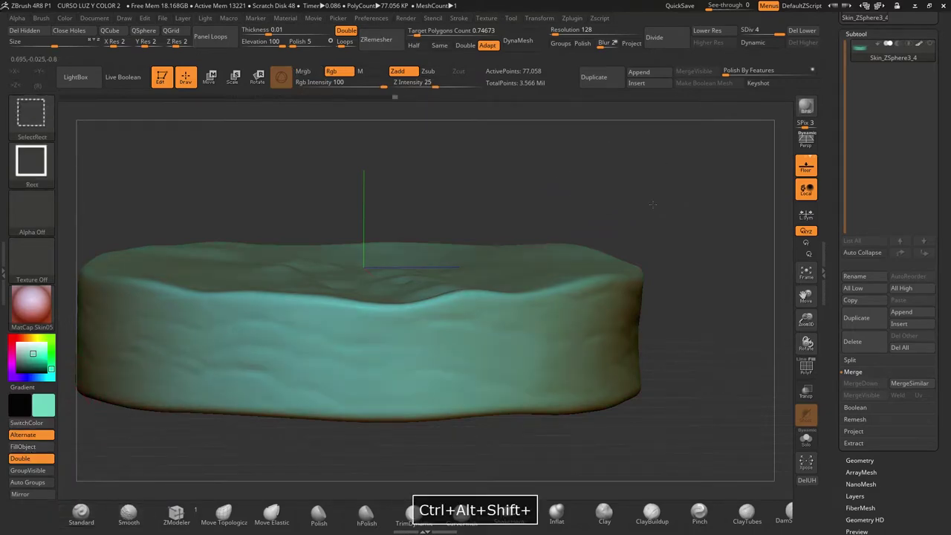
ctrl+alt+shift+click(695, 208)
Step: Turn on the polygroup colour display and isolate the mushrooms on the rocks
alt+drag(694, 201, 672, 312)
drag(672, 312, 706, 272)
click(806, 367)
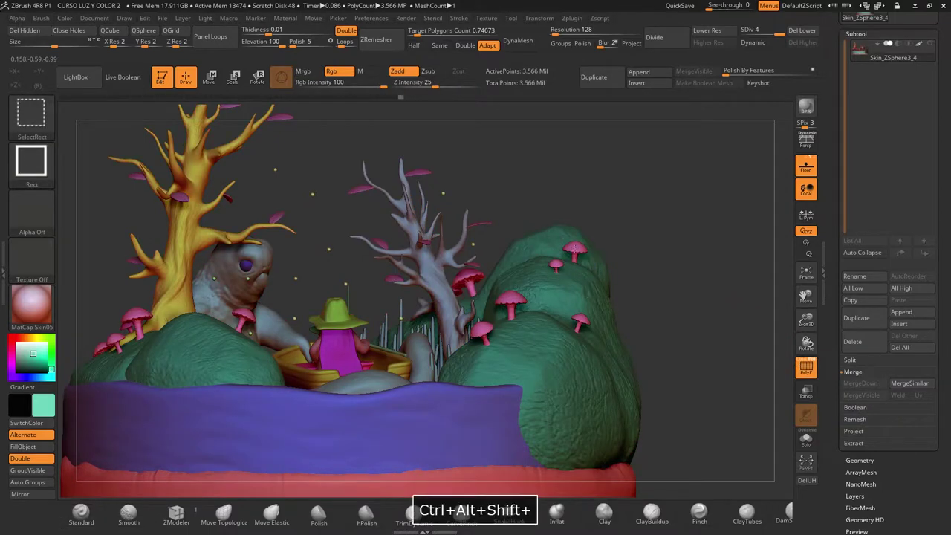
ctrl+alt+shift+click(603, 280)
drag(604, 281, 626, 297)
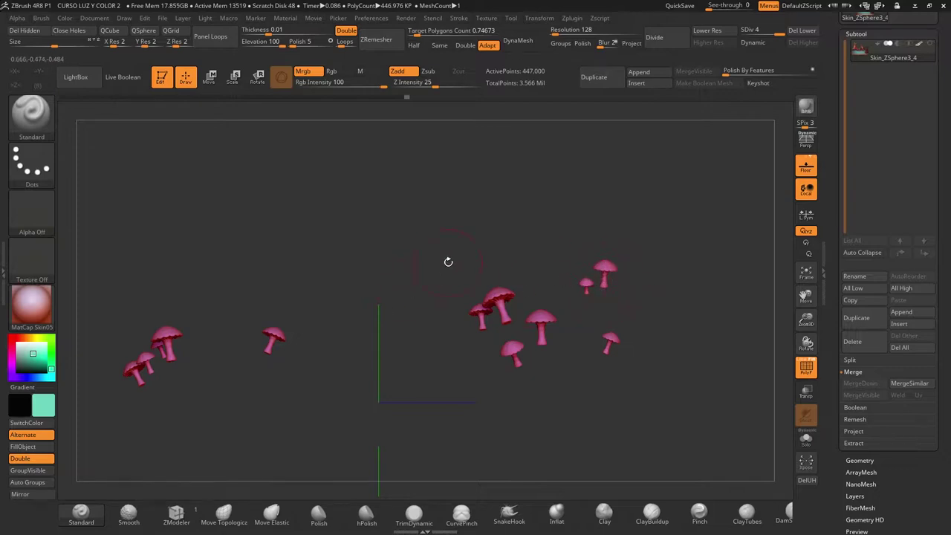
alt+drag(448, 262, 410, 324)
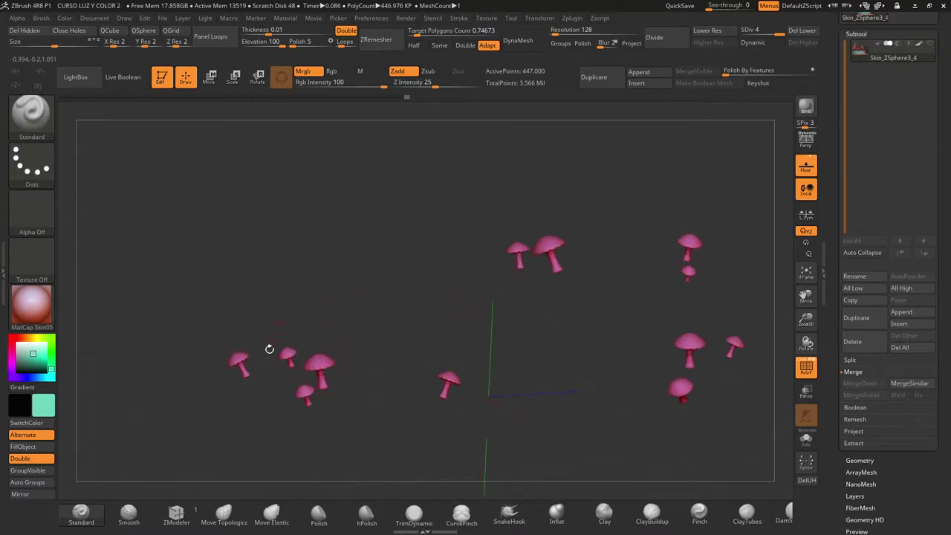
Step: Turn off the polygroup colour display, look over the isolated mushrooms and show the whole diorama again
drag(270, 349, 432, 291)
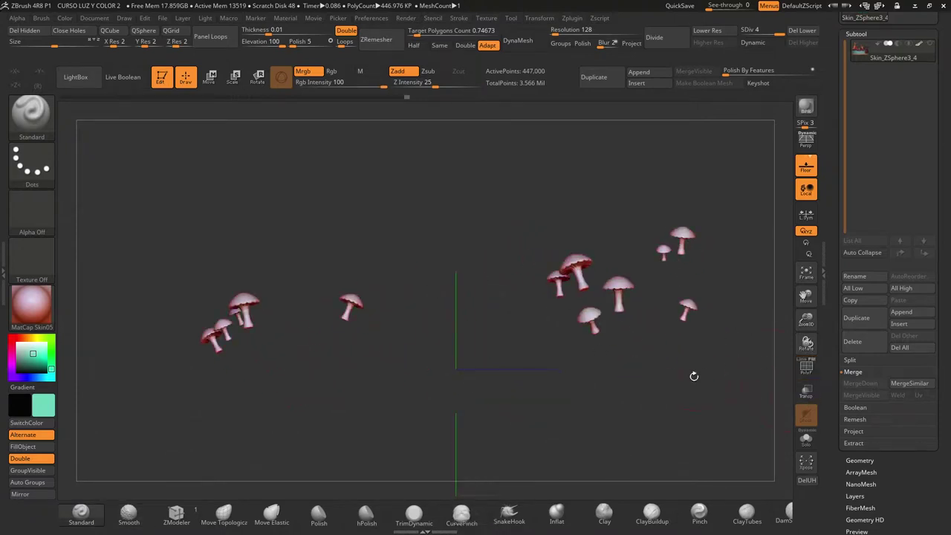
drag(694, 376, 766, 382)
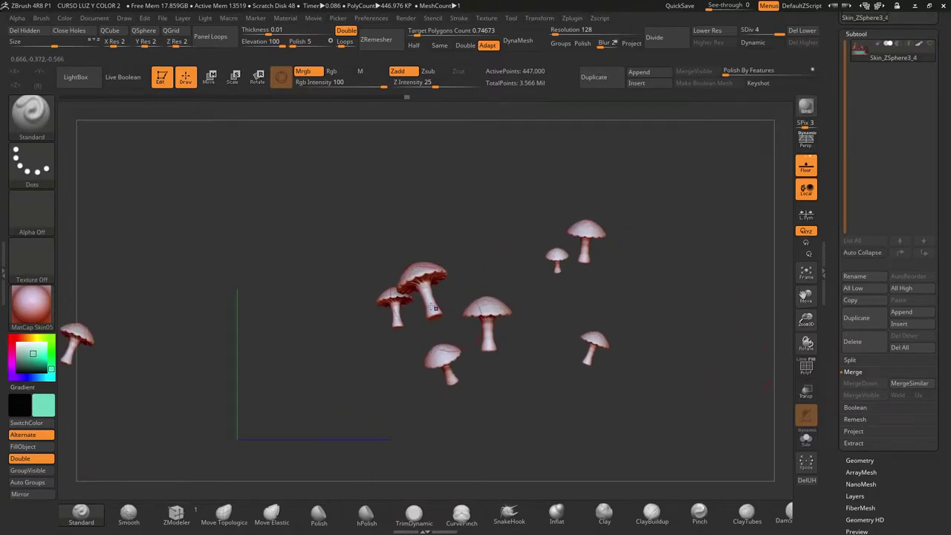
drag(453, 286, 341, 265)
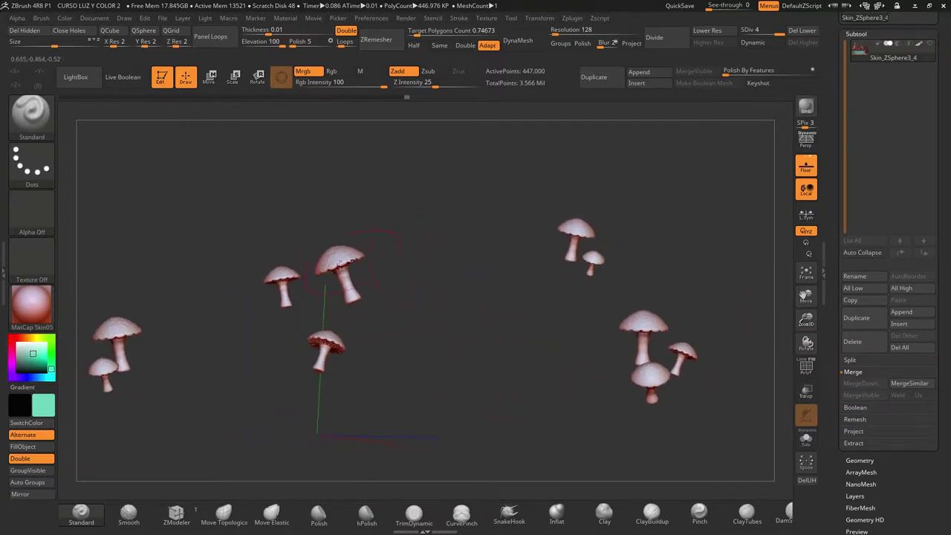
drag(435, 283, 506, 333)
mouse_move(806, 321)
mouse_down()
mouse_move(800, 364)
mouse_move(788, 329)
mouse_up()
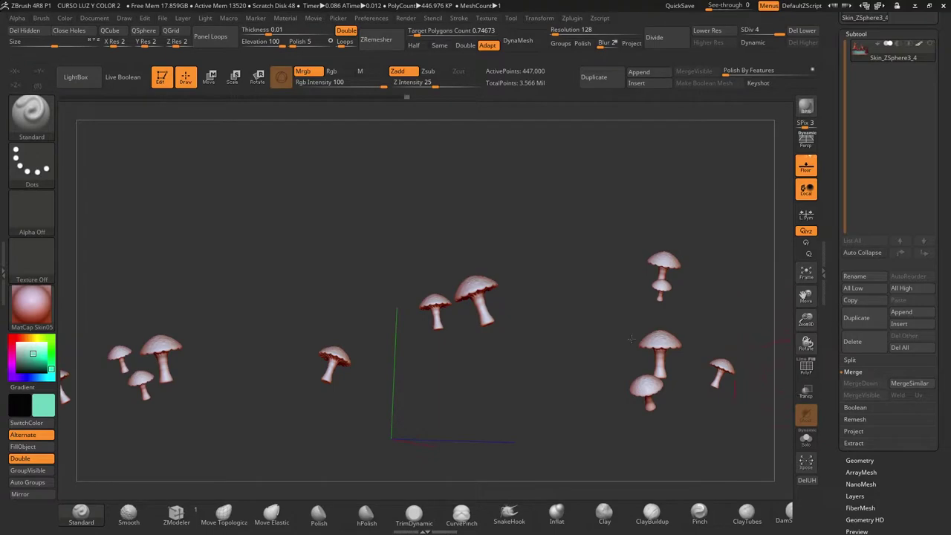
ctrl+shift+click(575, 252)
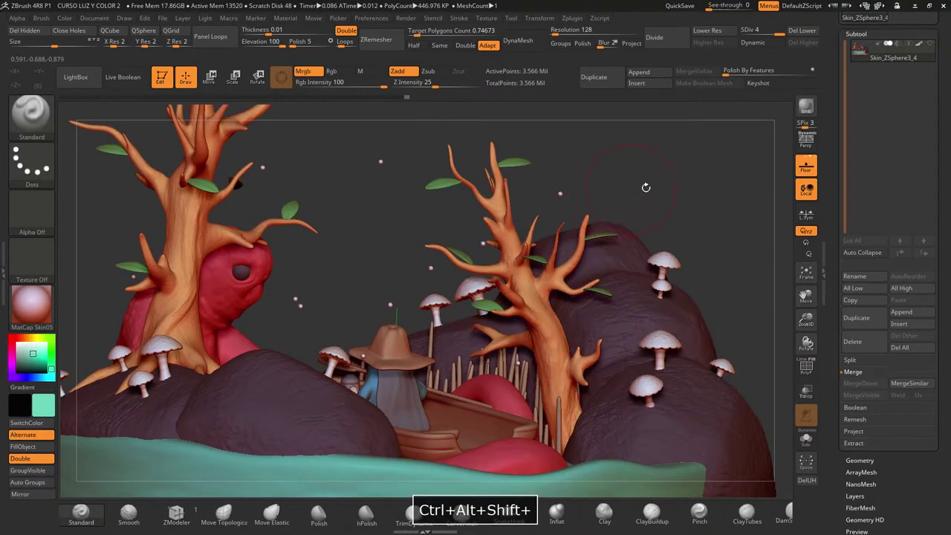
Step: Sample a muted pink from the creature, isolate the mushrooms, fill them with it and show all parts
drag(646, 187, 657, 212)
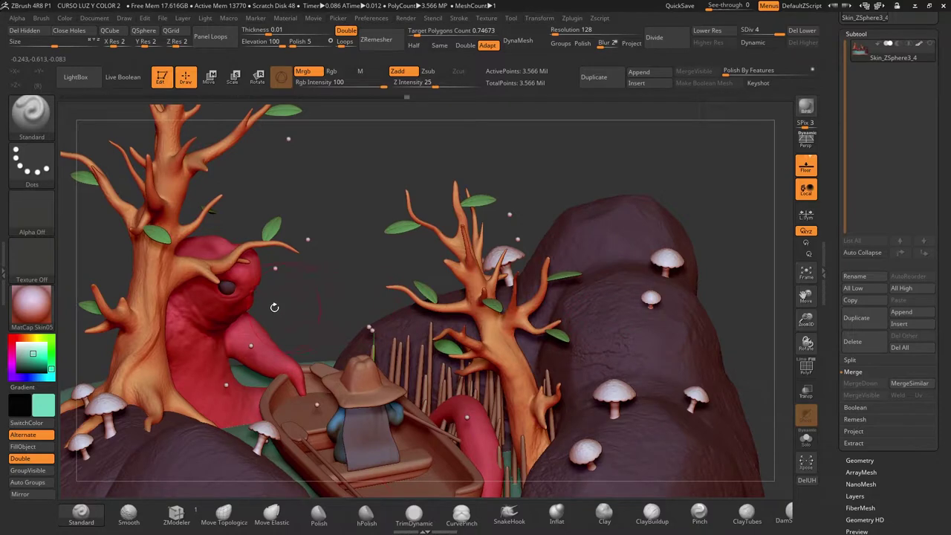
key(c)
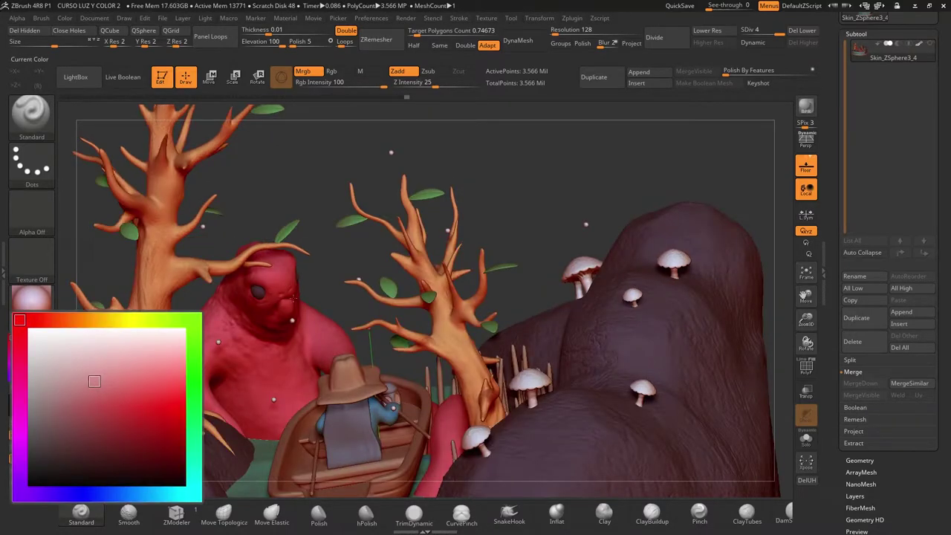
ctrl+alt+shift+click(674, 274)
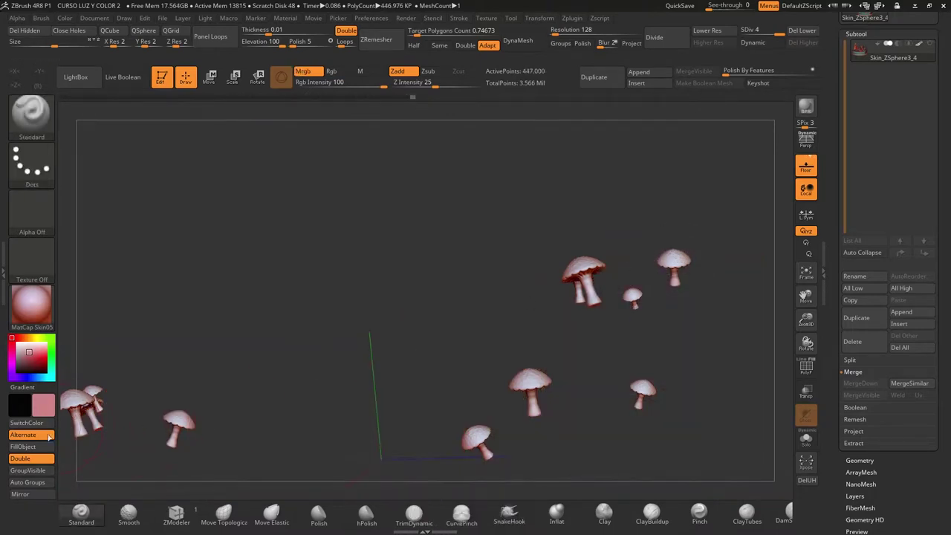
click(31, 447)
ctrl+alt+shift+click(467, 254)
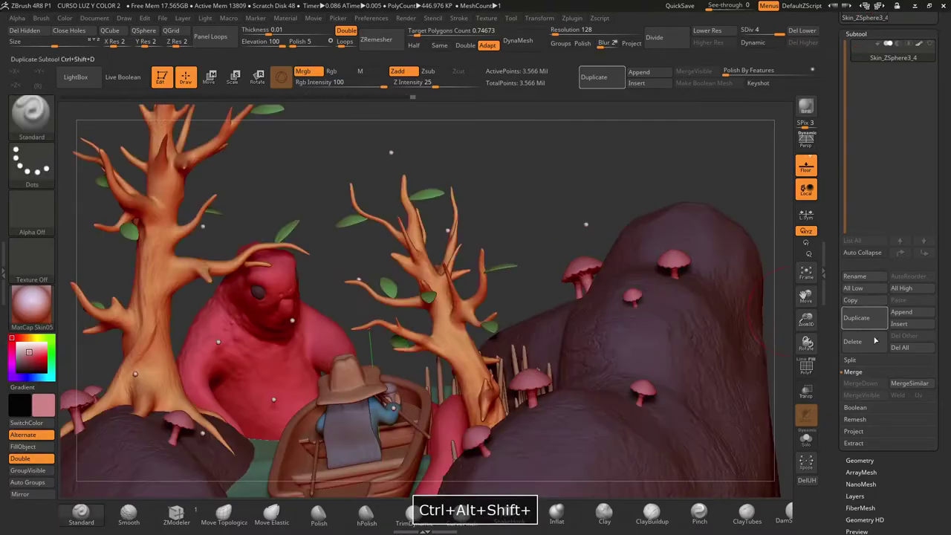
Step: Examine the pink mushrooms against the rocks, trees and water from the front and from above
drag(807, 320, 789, 256)
drag(758, 211, 541, 209)
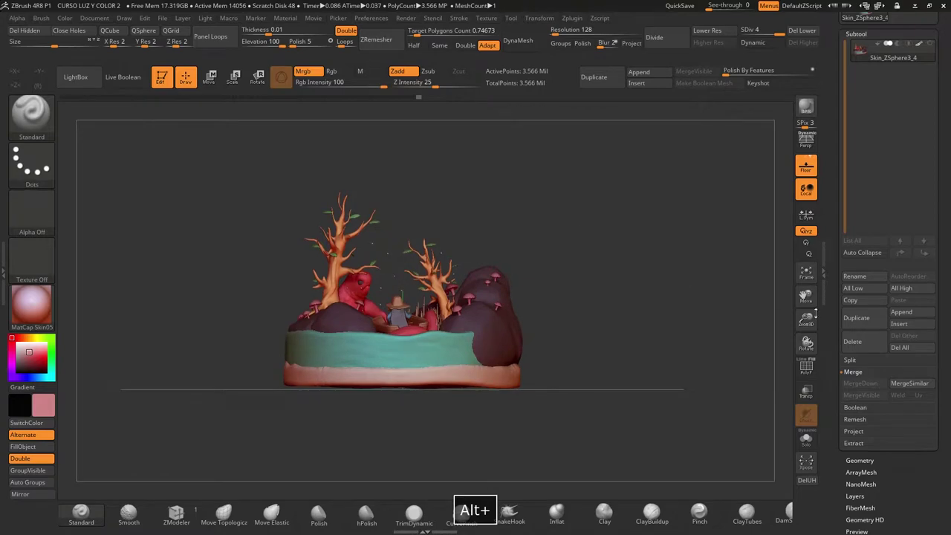
drag(807, 320, 637, 318)
alt+drag(535, 283, 600, 269)
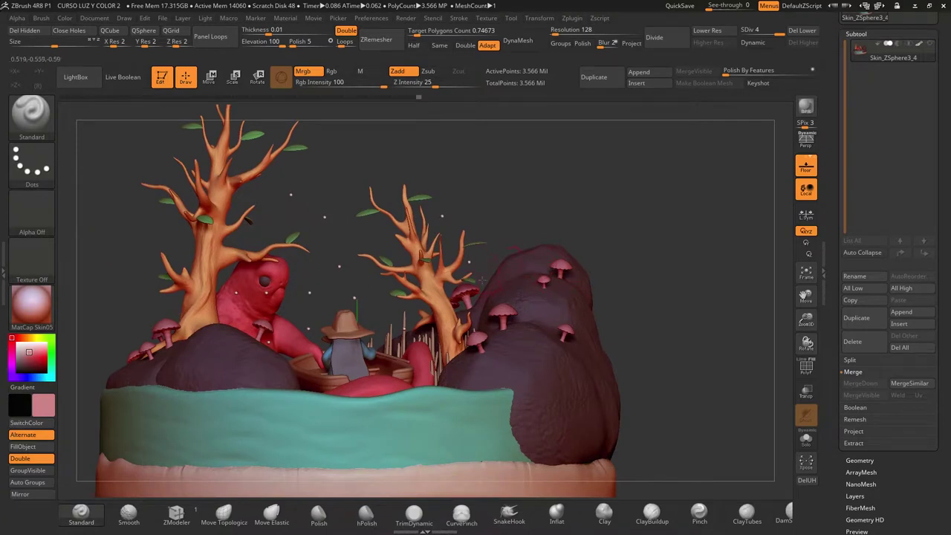
key(alt)
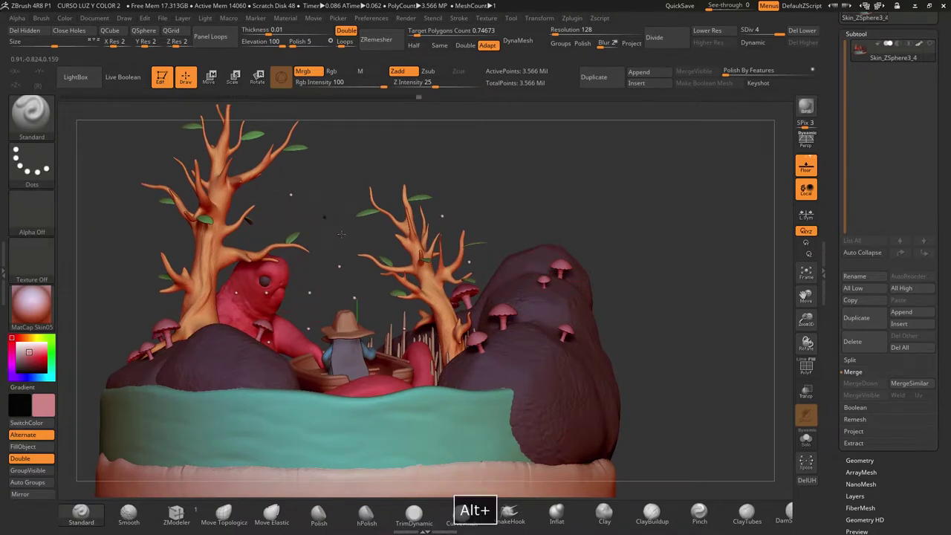
key(ctrl+z)
mouse_move(603, 170)
alt+mouse_down()
mouse_move(628, 213)
mouse_move(615, 234)
mouse_move(643, 232)
mouse_move(489, 262)
alt+mouse_up()
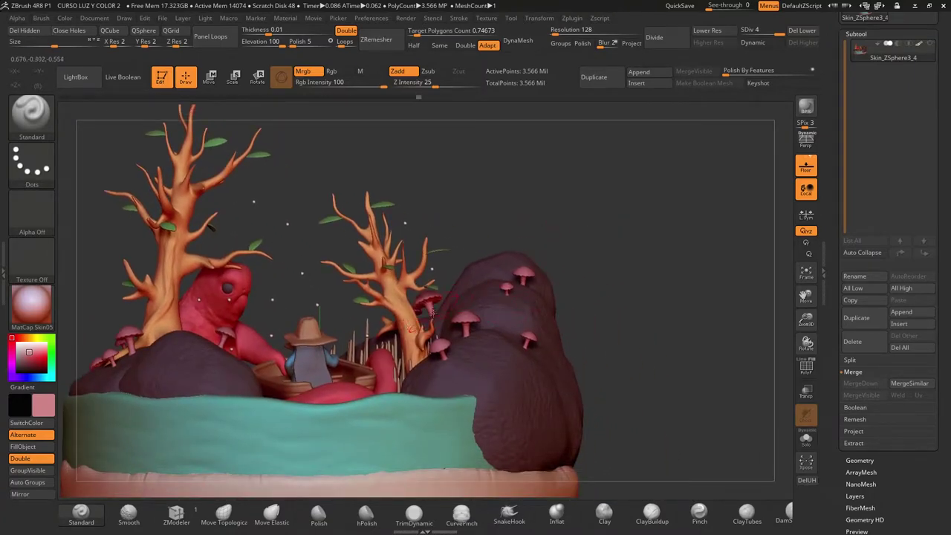
mouse_move(478, 235)
mouse_down()
mouse_move(449, 274)
mouse_move(420, 290)
mouse_up()
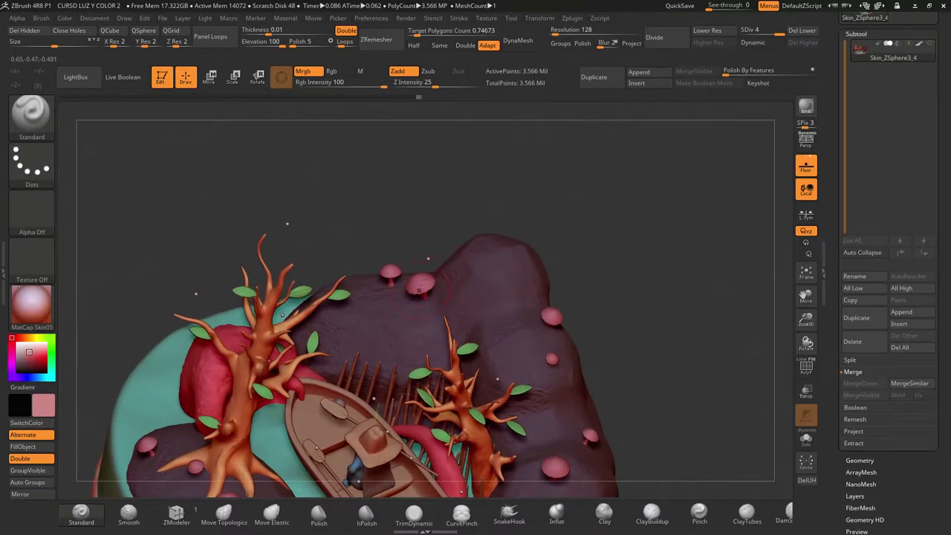
drag(615, 306, 591, 260)
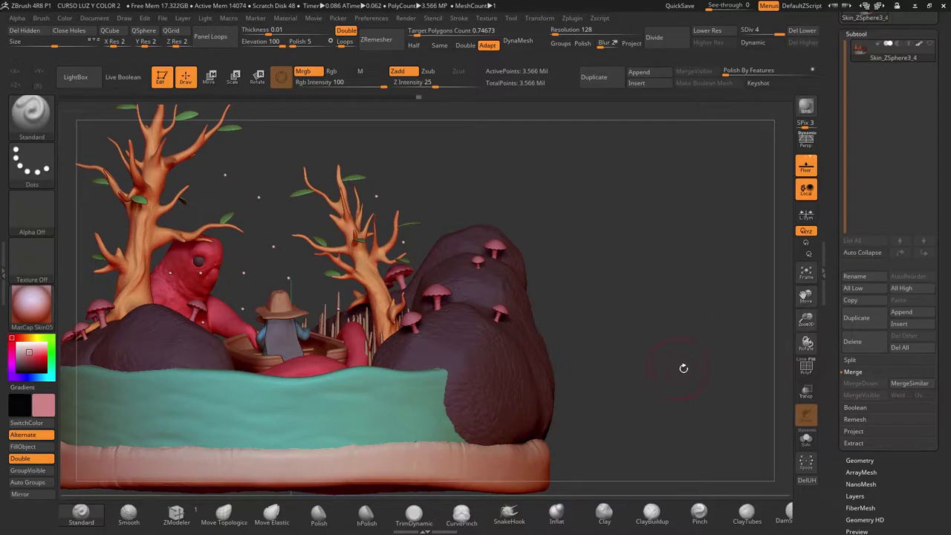
Step: Isolate the mushrooms again and bring the pair with the larger leaning mushroom into close view
key(ctrl+alt+shift)
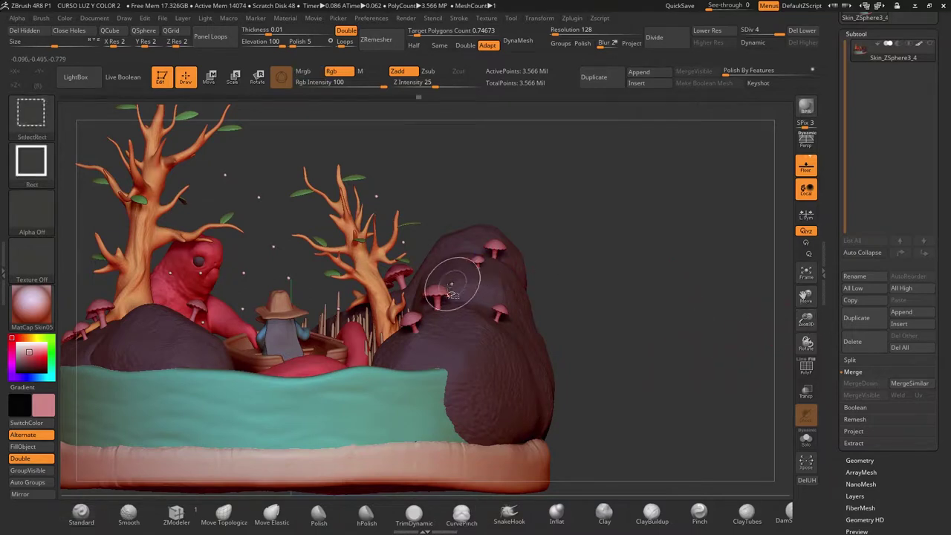
ctrl+shift+click(453, 306)
mouse_move(520, 297)
mouse_down()
mouse_move(577, 285)
mouse_move(676, 312)
mouse_up()
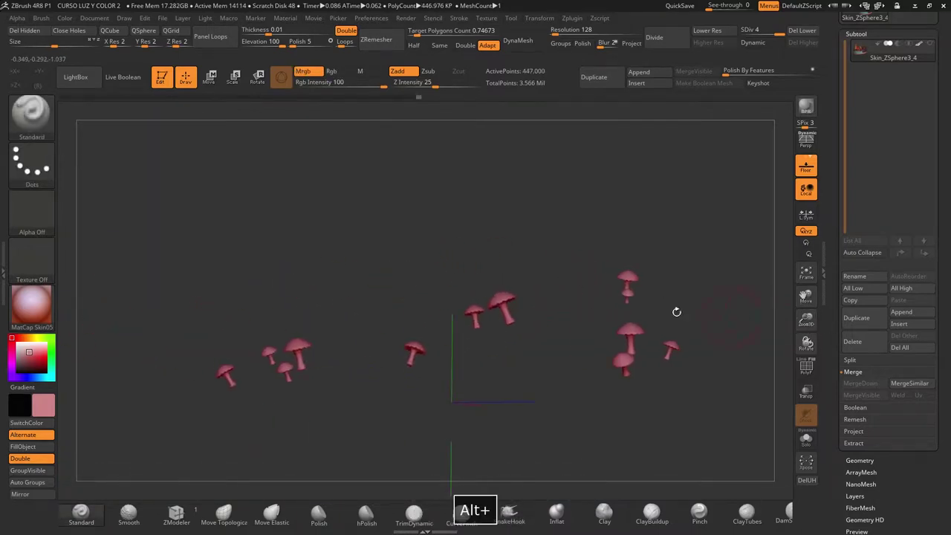
drag(808, 319, 808, 356)
alt+drag(357, 212, 582, 286)
Step: Set the Standard brush to paint light grey in Rgb only with Zadd off, undoing the trial stroke on the stem
key(space)
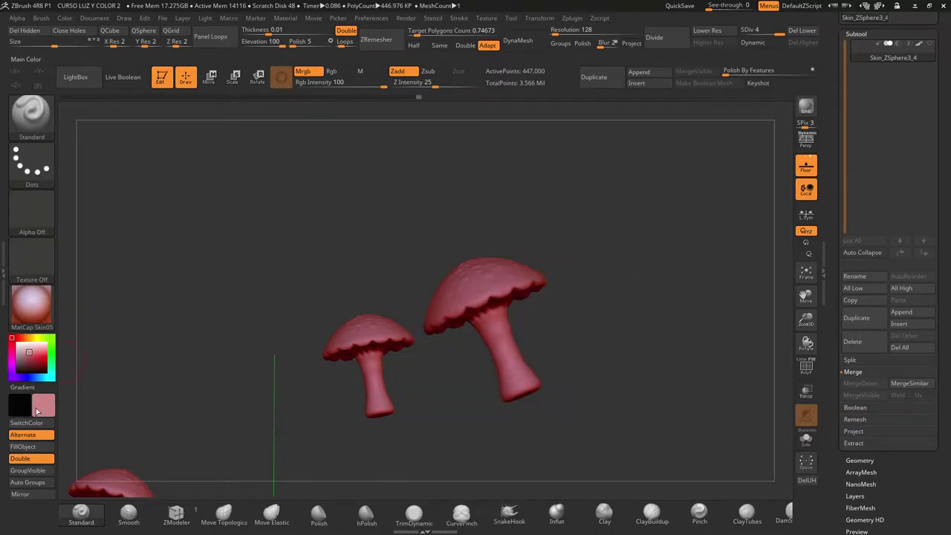
mouse_move(41, 405)
drag(46, 379, 15, 377)
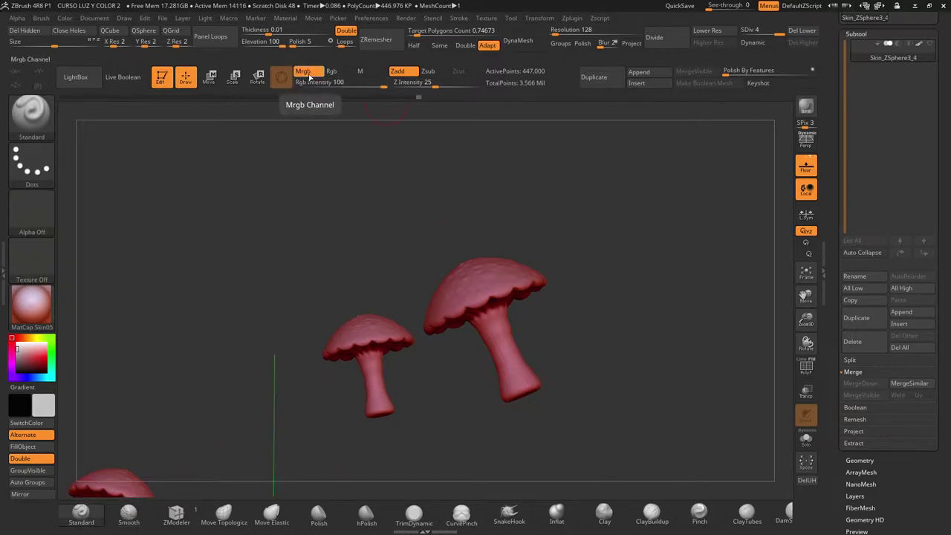
click(338, 73)
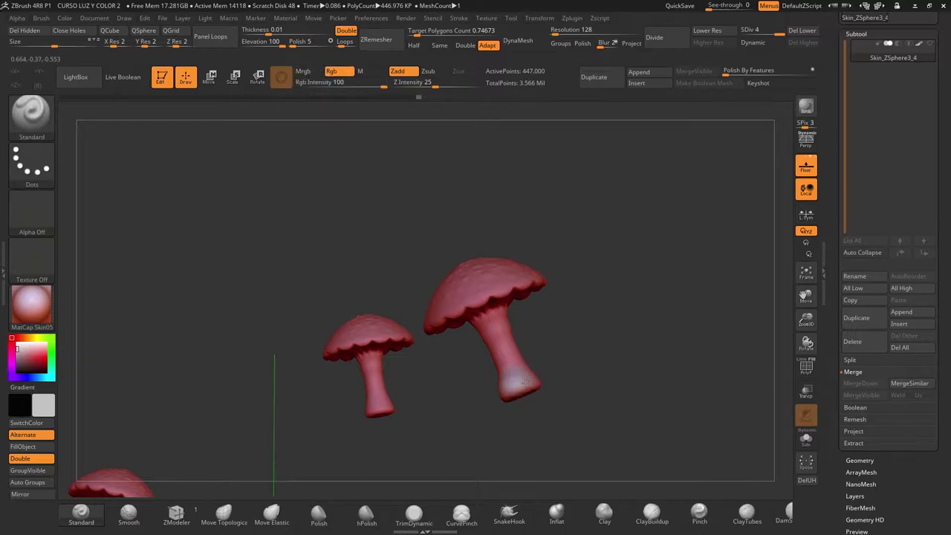
key(ctrl+z)
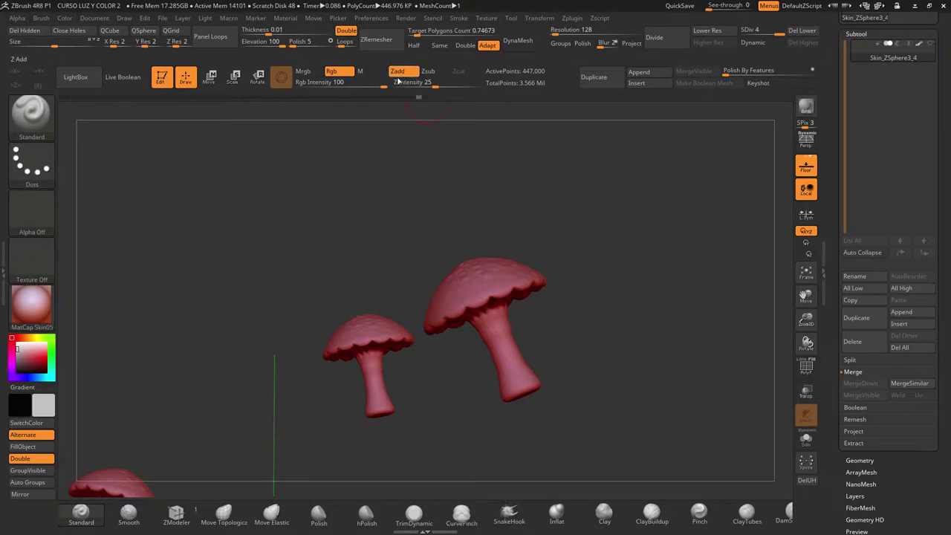
click(404, 75)
Step: Paint the larger mushroom's stem light grey all the way round, from its base up to the cap
drag(518, 381, 528, 381)
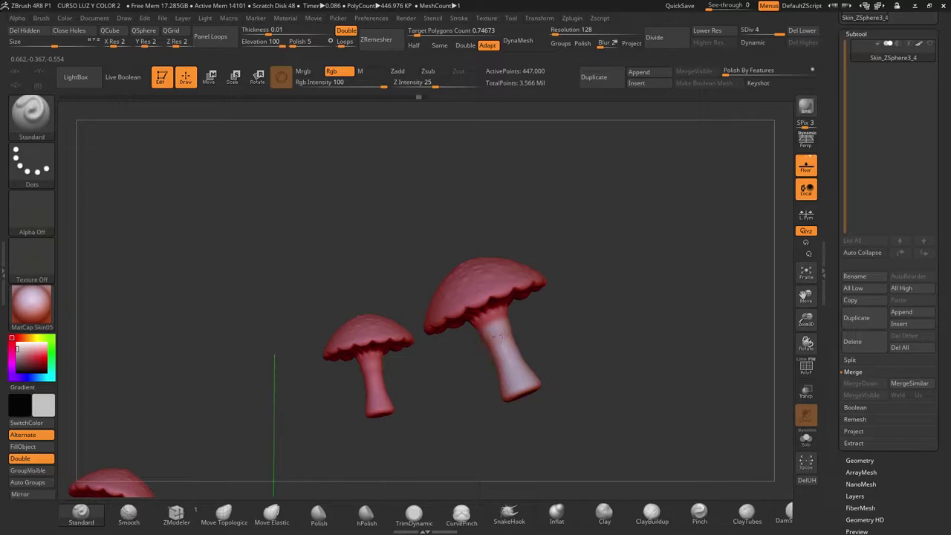
drag(643, 364, 416, 353)
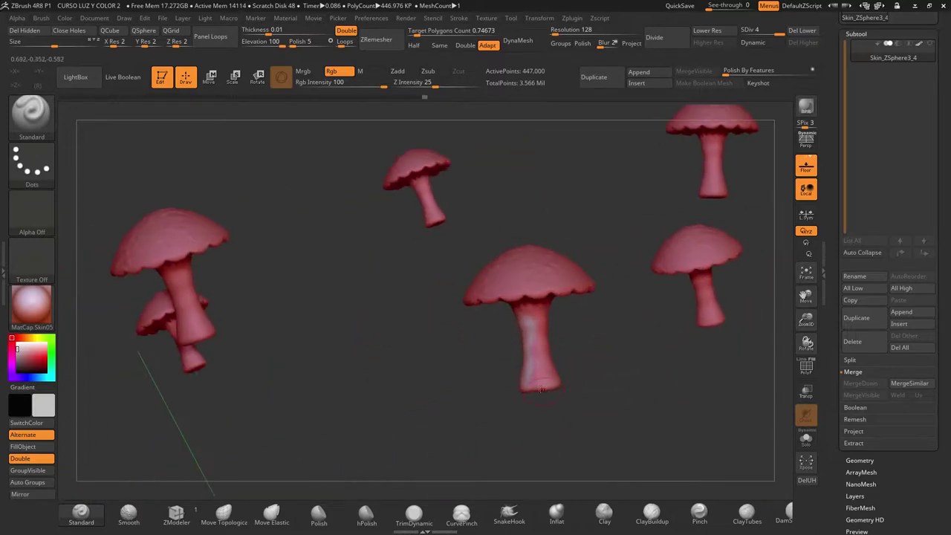
drag(534, 376, 538, 363)
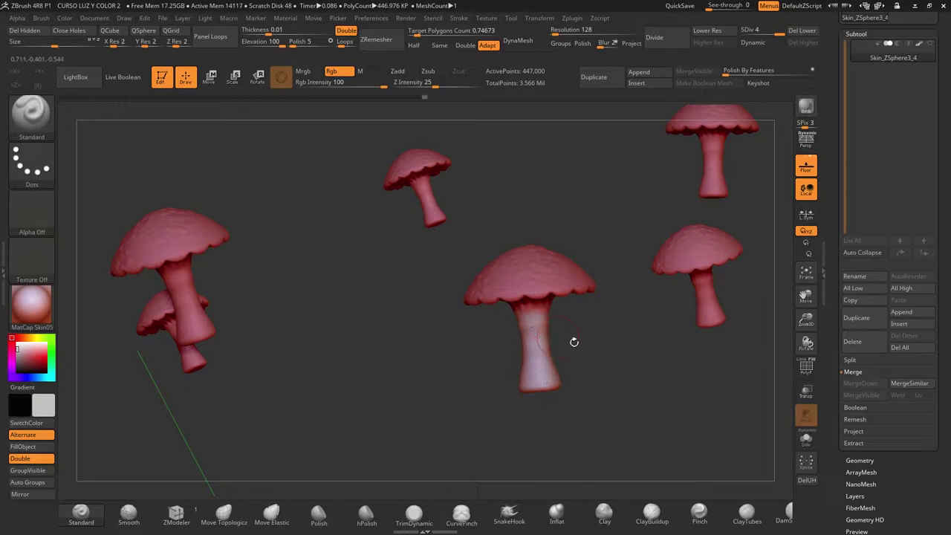
drag(573, 339, 547, 345)
mouse_move(566, 386)
mouse_down()
mouse_move(545, 348)
mouse_move(571, 391)
mouse_up()
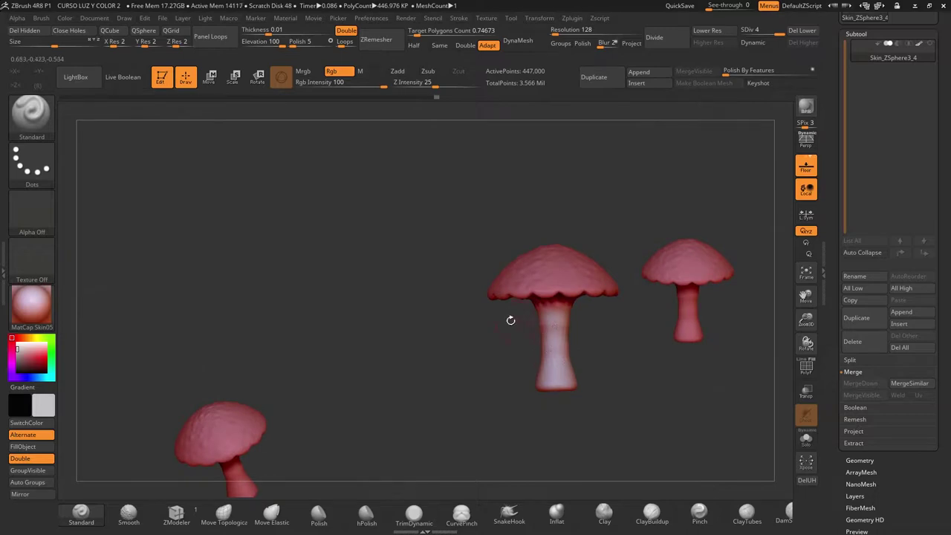
drag(510, 320, 439, 350)
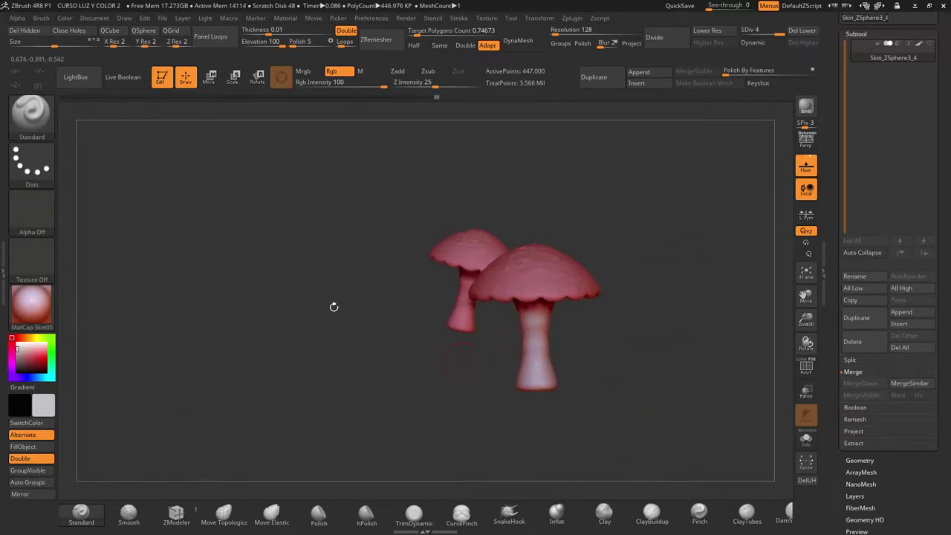
drag(268, 354, 291, 351)
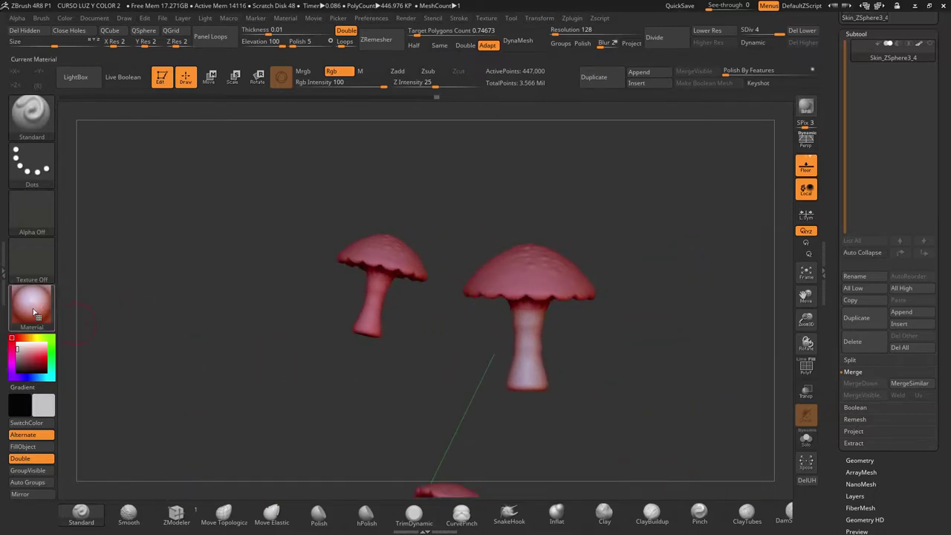
drag(321, 405, 453, 413)
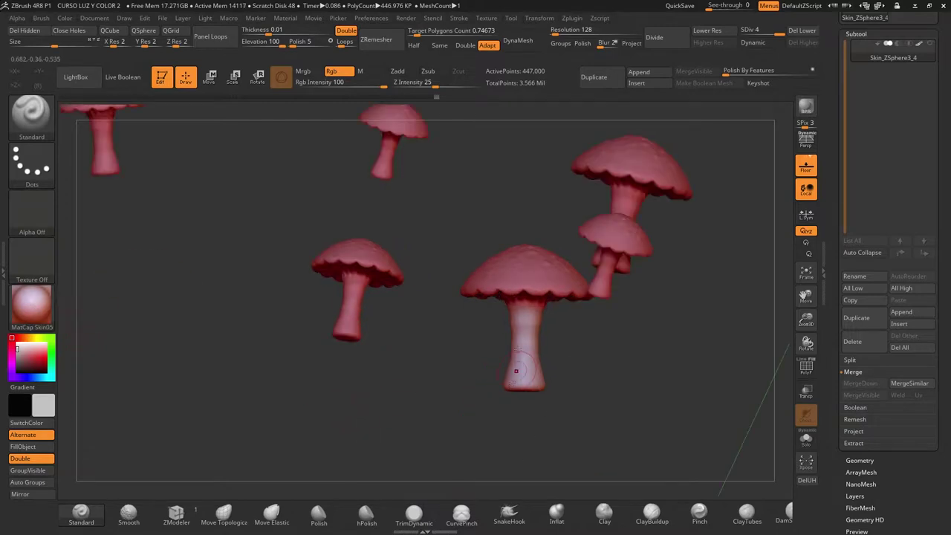
drag(586, 367, 633, 345)
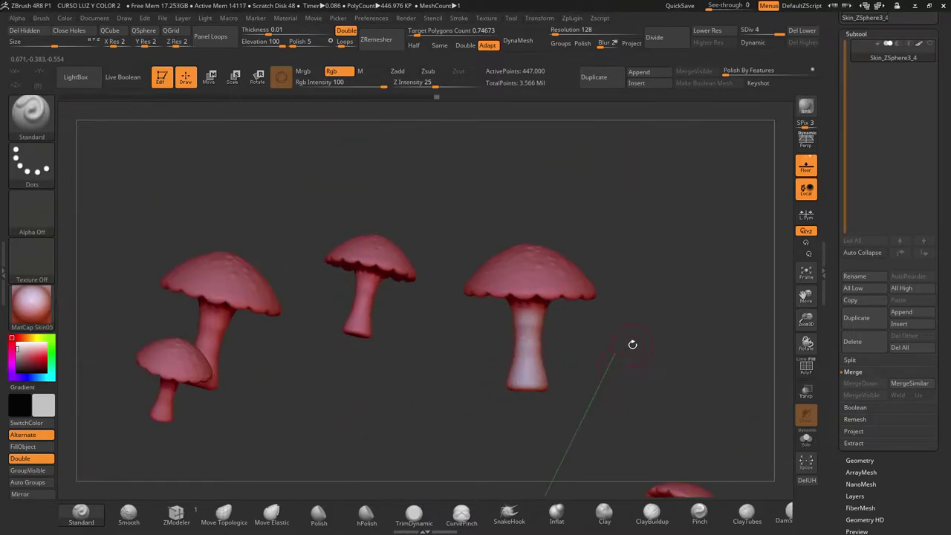
Step: Show all hidden parts again and bring the whole diorama back into view
key(ctrl+shift)
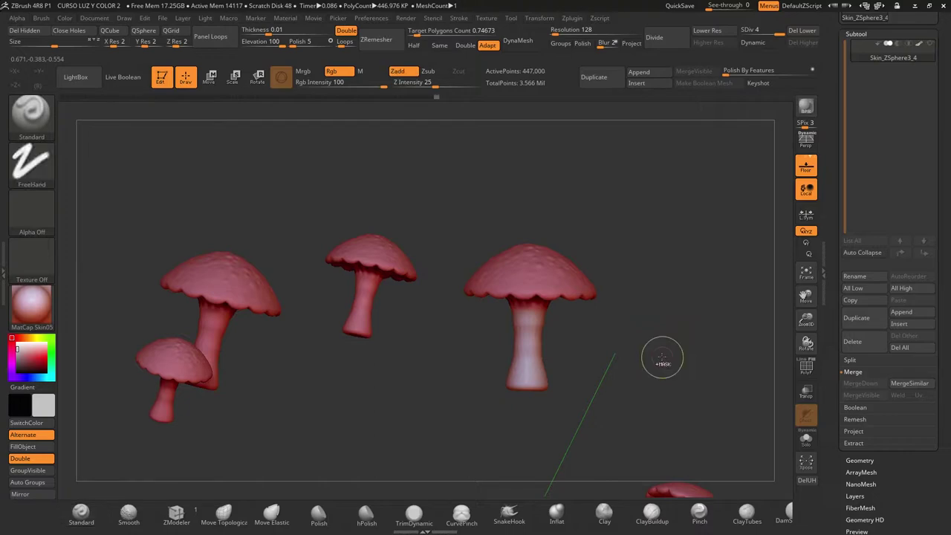
key(ctrl+shift)
ctrl+alt+shift+click(666, 364)
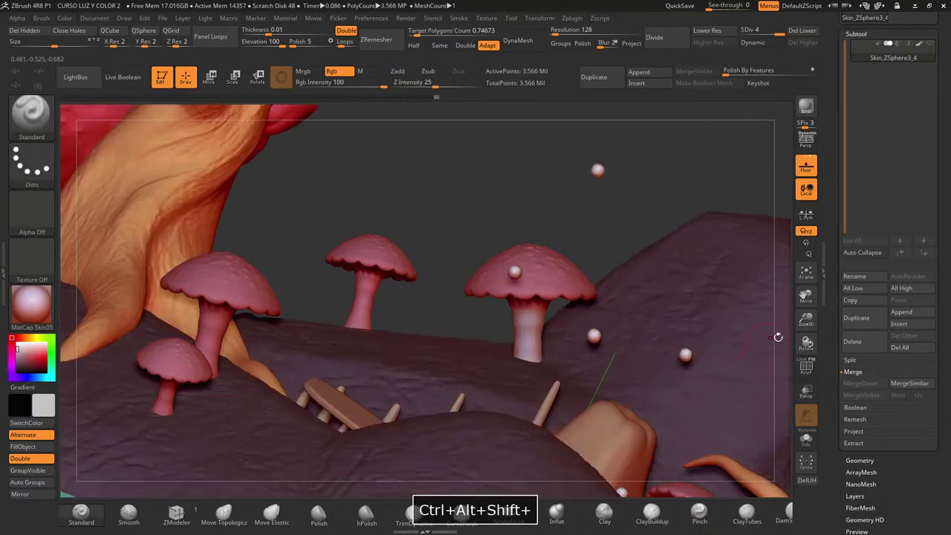
drag(807, 320, 677, 223)
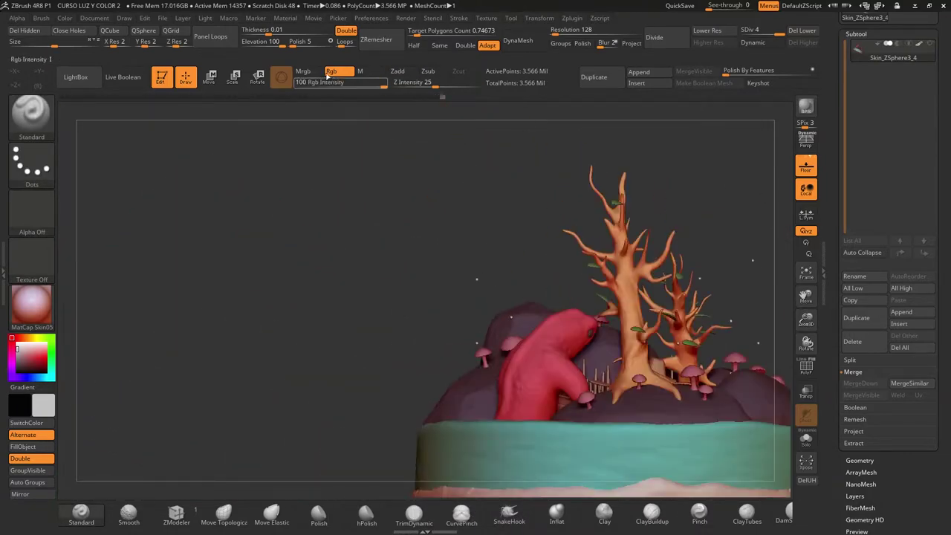
Step: Switch painting to material only (M) and choose the MatCap White Cavity material
click(370, 72)
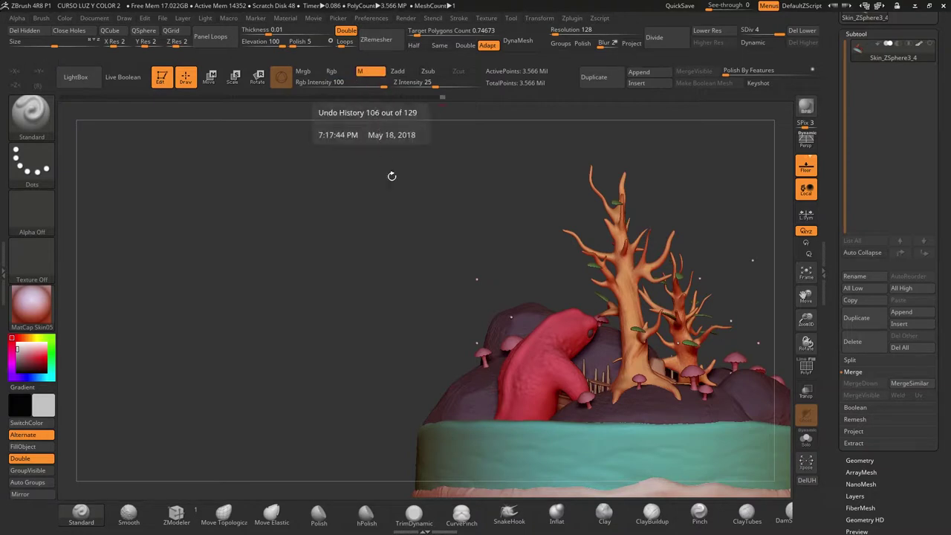
alt+drag(367, 229, 207, 195)
click(31, 304)
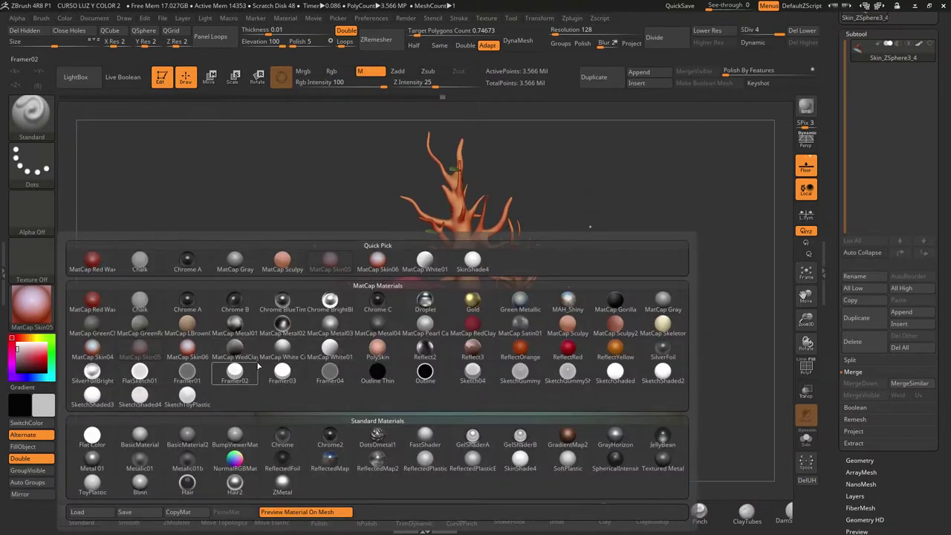
click(284, 354)
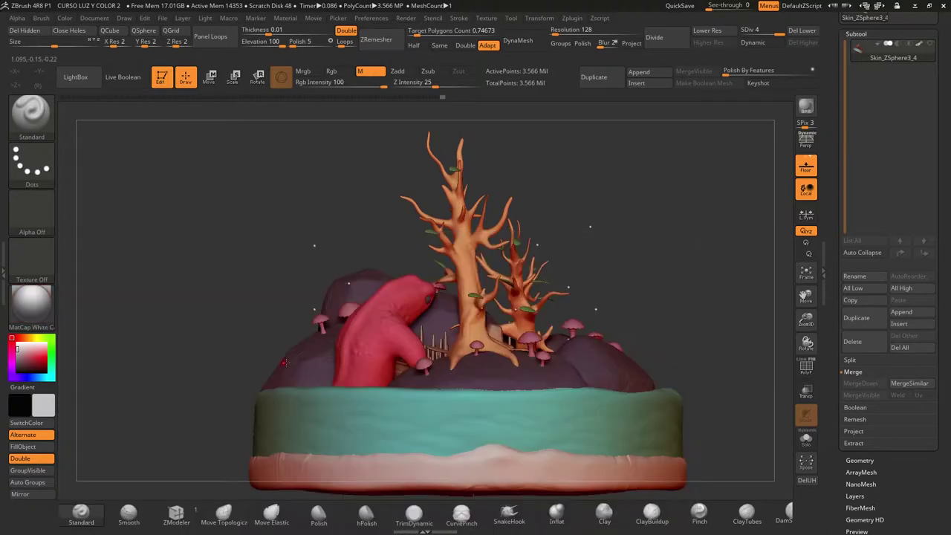
Step: Fill the whole diorama with the MatCap White Cavity material, and try MatCap LBrown as a replacement
click(42, 447)
drag(127, 357, 666, 258)
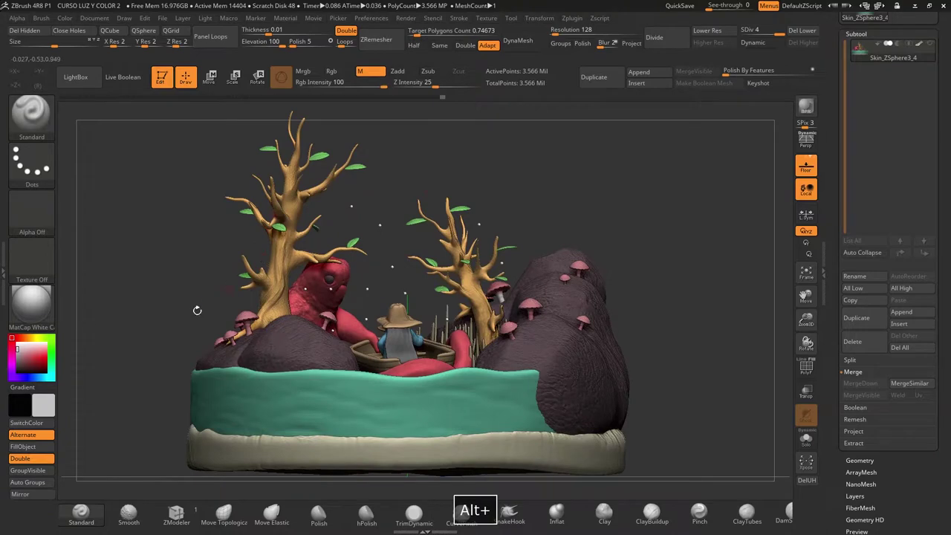
click(31, 305)
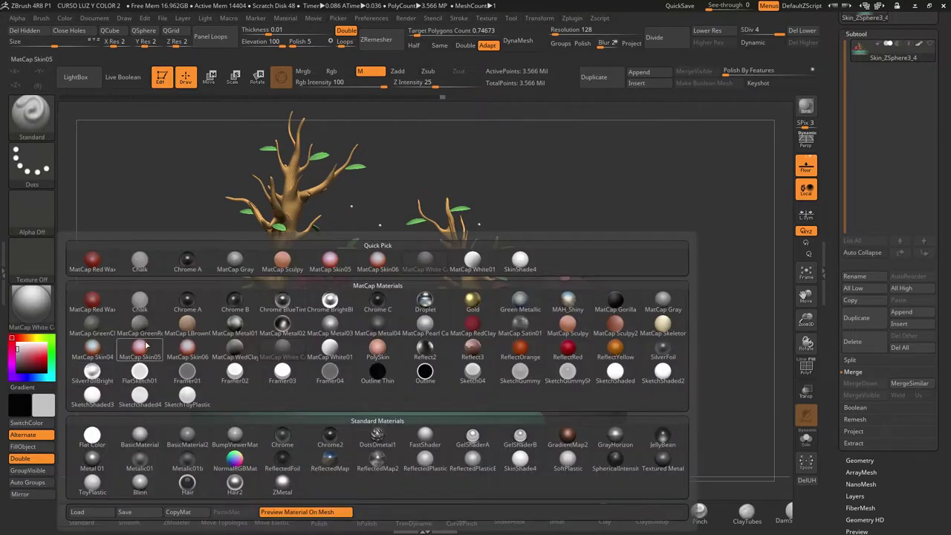
click(189, 330)
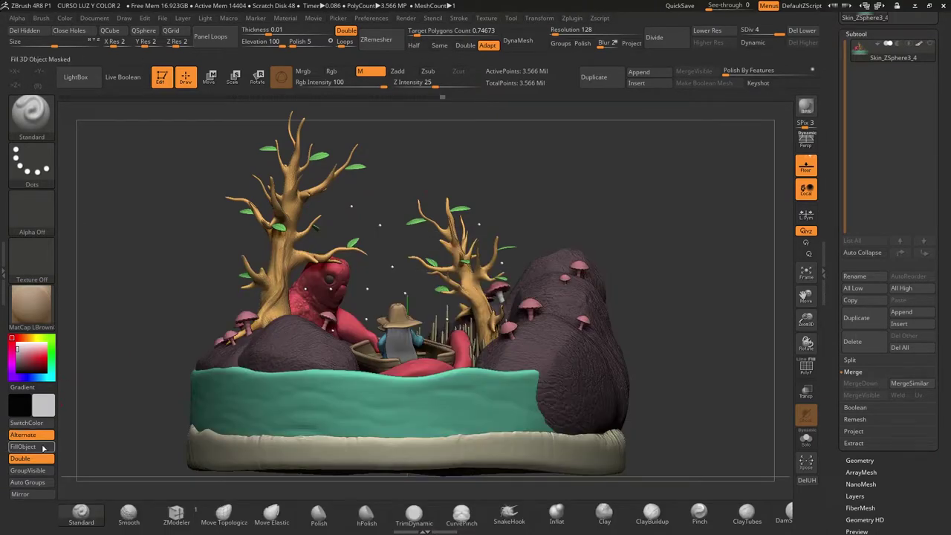
click(26, 446)
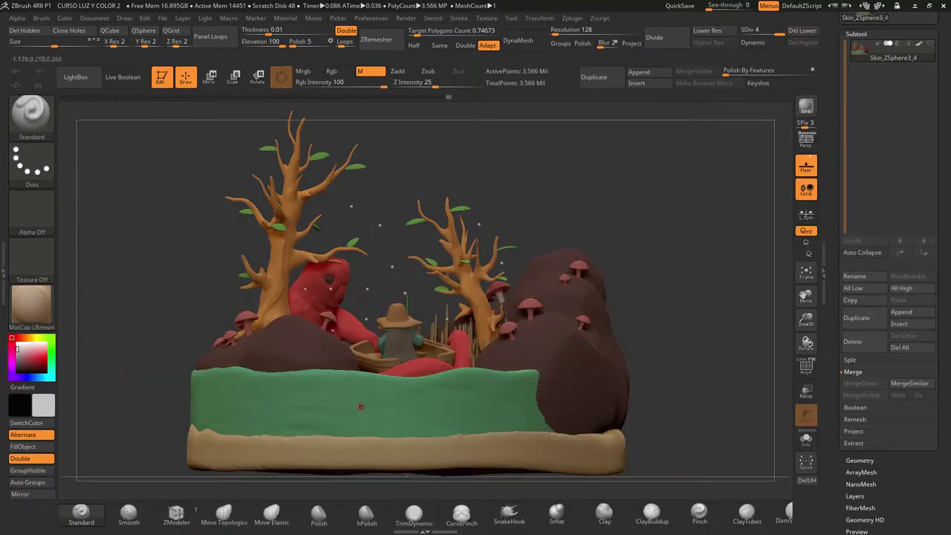
Step: Replace the material of the whole diorama by filling it with MatCap Sculpy2
click(31, 305)
click(473, 325)
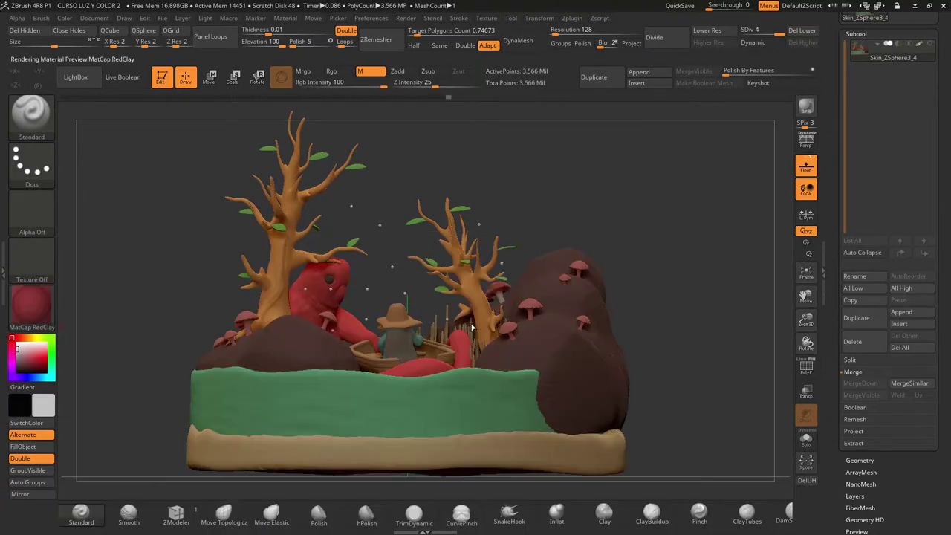
click(31, 305)
click(615, 324)
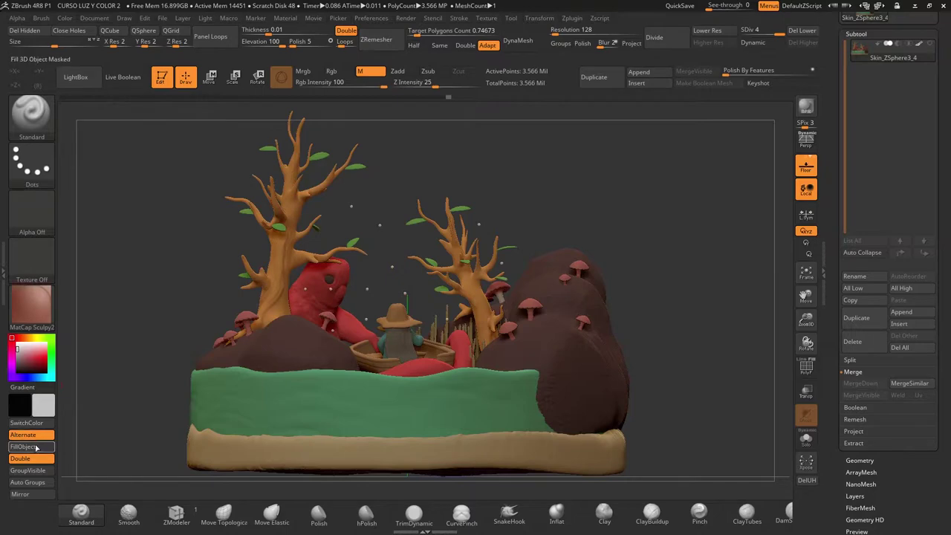
mouse_move(121, 344)
mouse_down()
mouse_move(206, 315)
mouse_move(471, 314)
mouse_up()
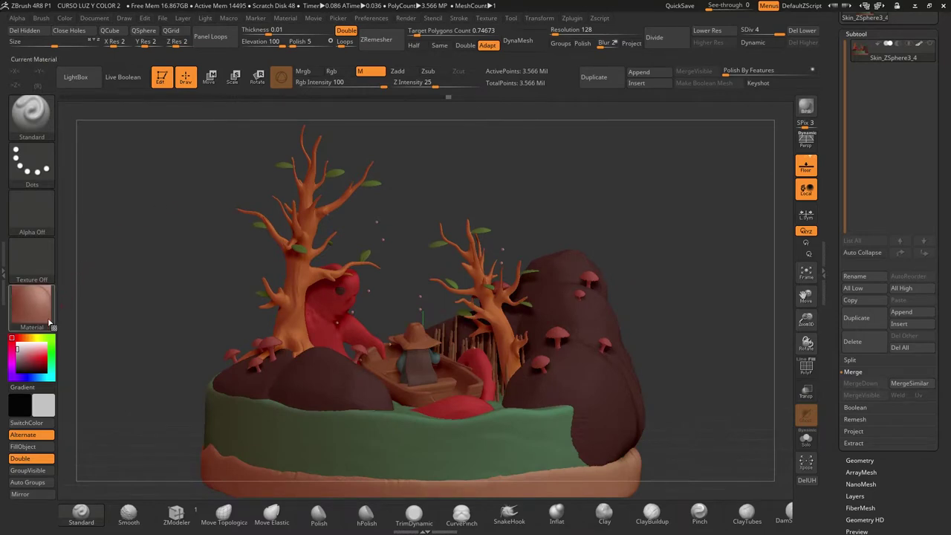
drag(79, 319, 82, 368)
drag(365, 293, 408, 295)
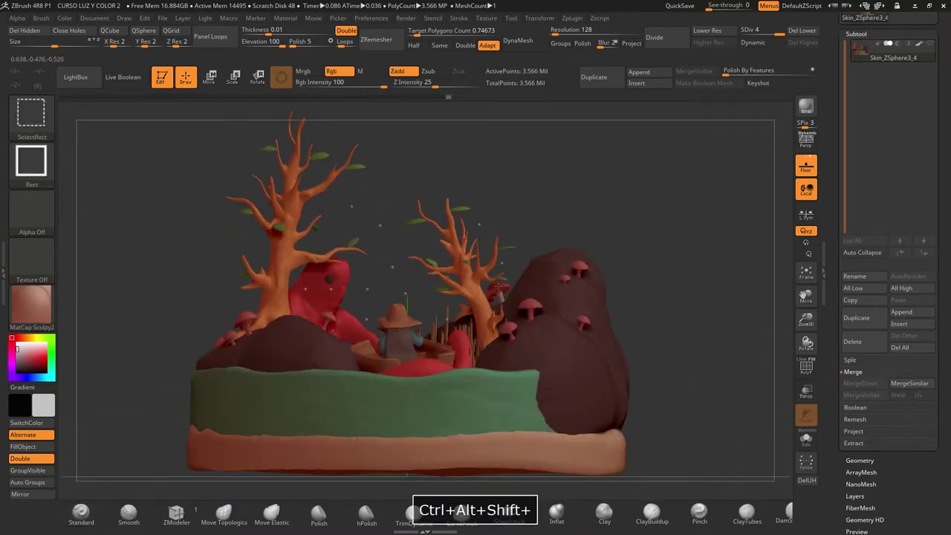
Step: Isolate the mushrooms from the rest of the diorama and focus on the one with the light stem
ctrl+alt+shift+click(499, 289)
drag(806, 318, 789, 461)
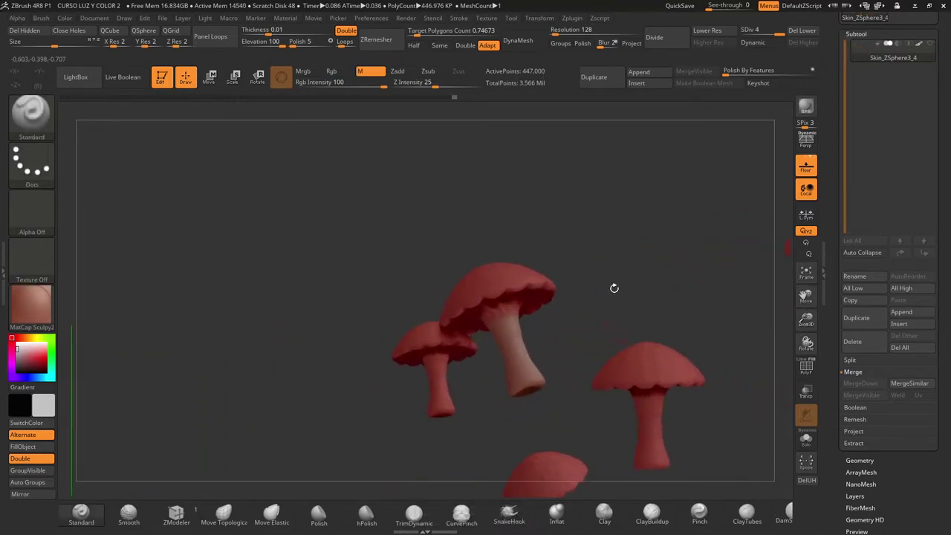
drag(614, 287, 638, 228)
drag(807, 321, 801, 405)
drag(685, 333, 564, 362)
Step: Sample the light stem's colour, switch painting from material to Rgb only, and view the stem from several sides
key(c)
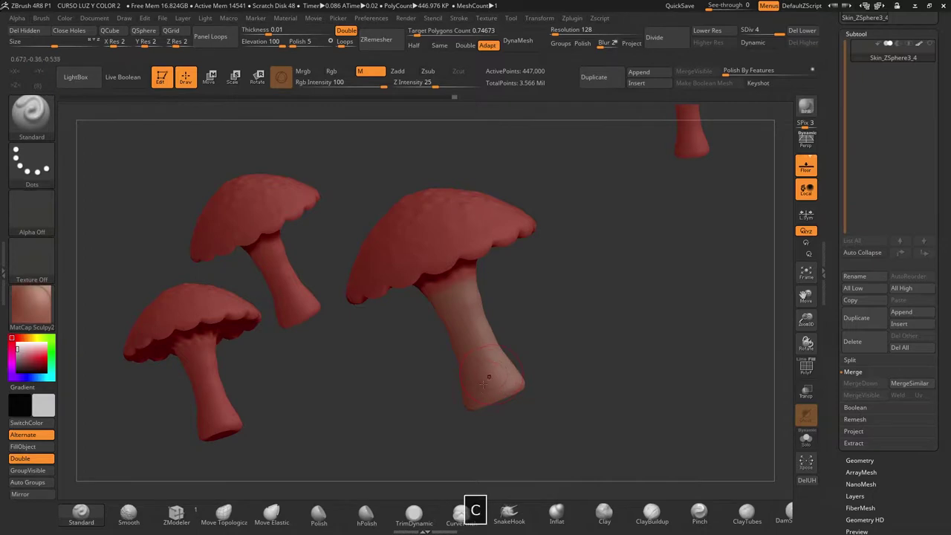
drag(518, 319, 467, 420)
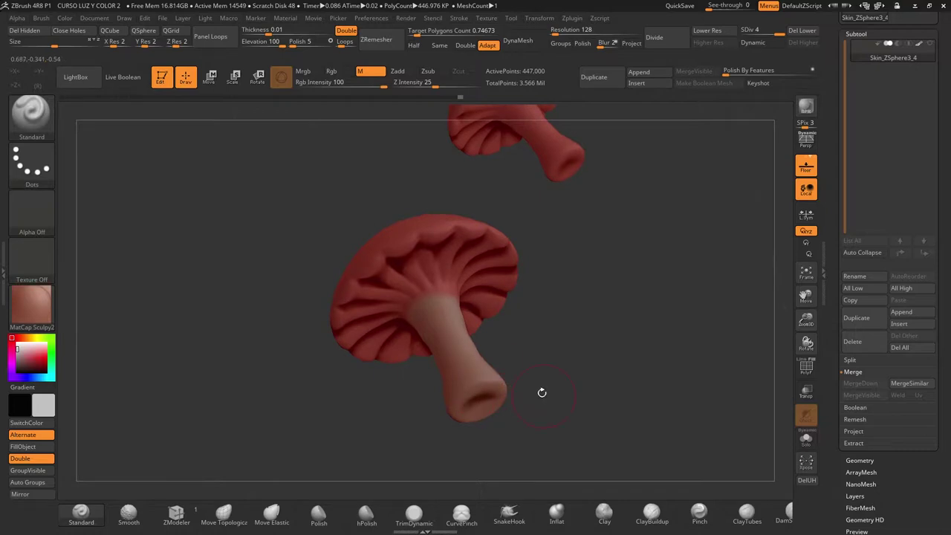
drag(542, 393, 442, 415)
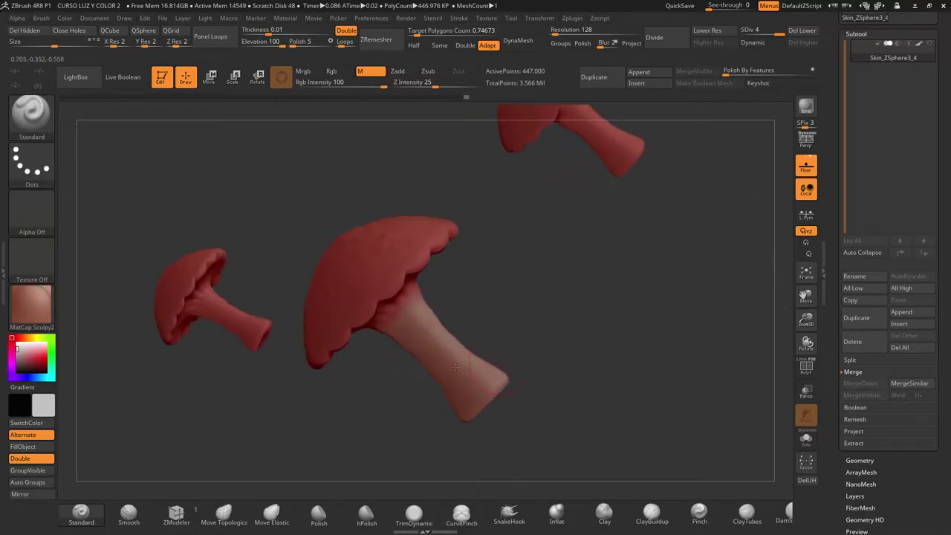
drag(498, 312, 514, 330)
key(space)
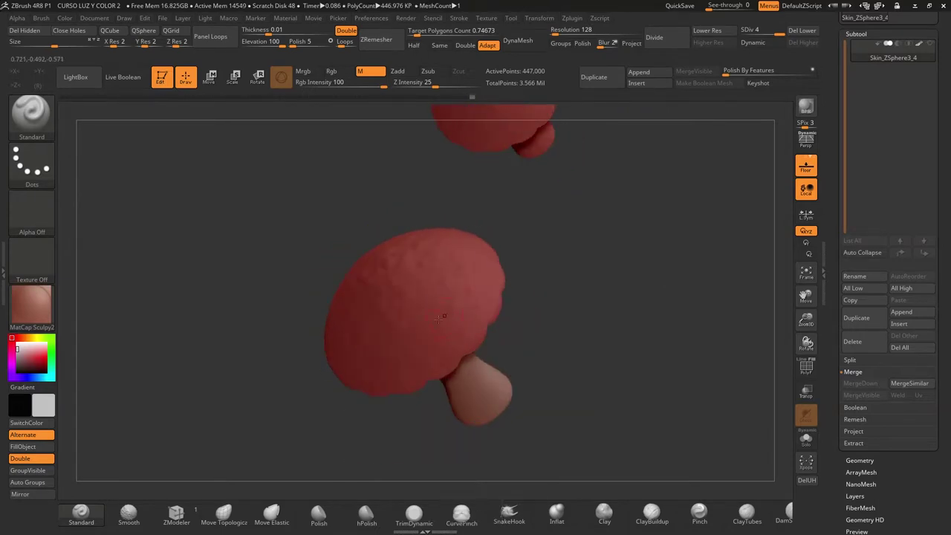
drag(513, 332, 484, 299)
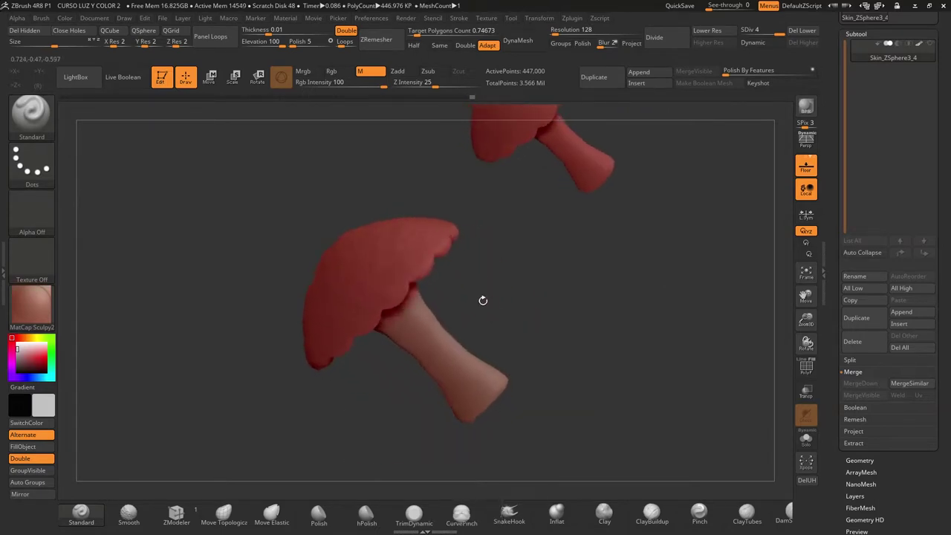
click(340, 72)
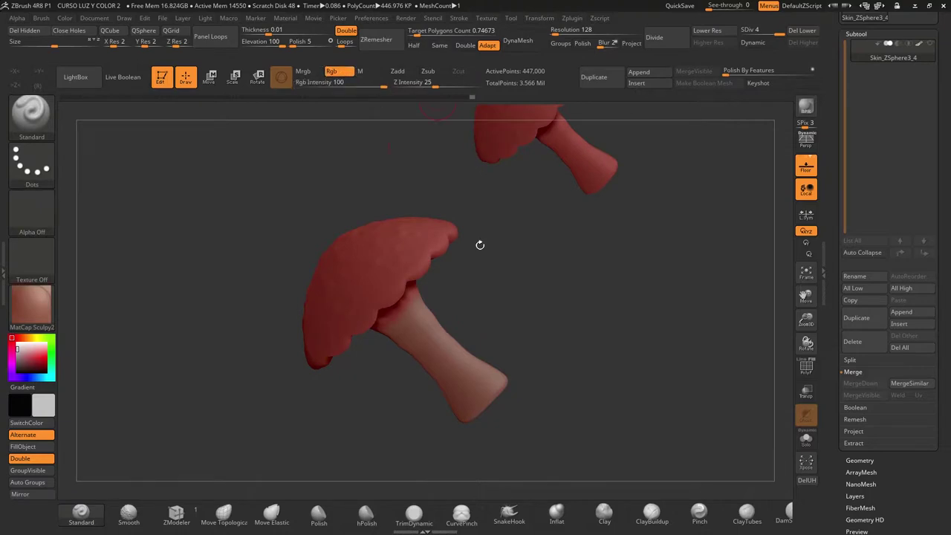
drag(481, 245, 482, 290)
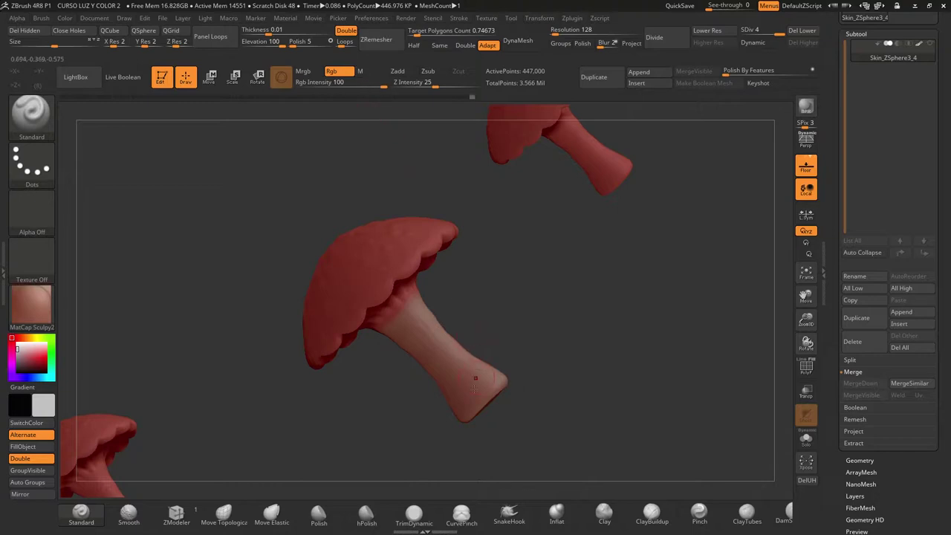
drag(526, 366, 539, 332)
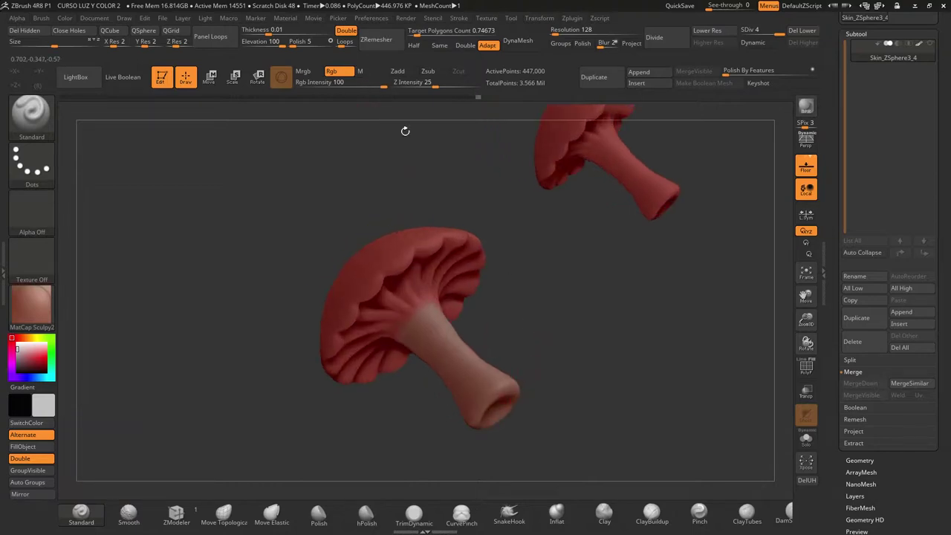
Step: Choose a light yellow paint colour, adjust the brush, and paint a first round spot on the larger mushroom's cap
drag(524, 340, 76, 406)
click(41, 410)
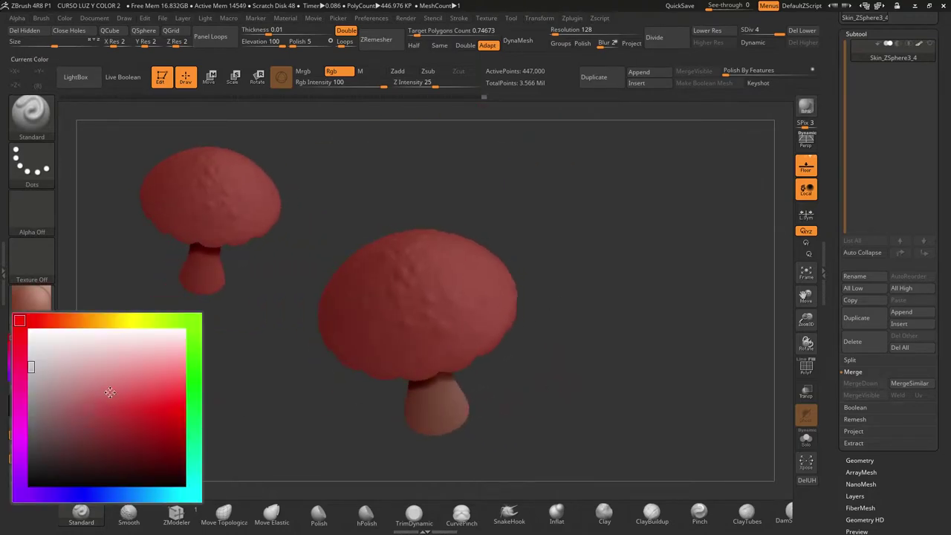
drag(148, 321, 102, 320)
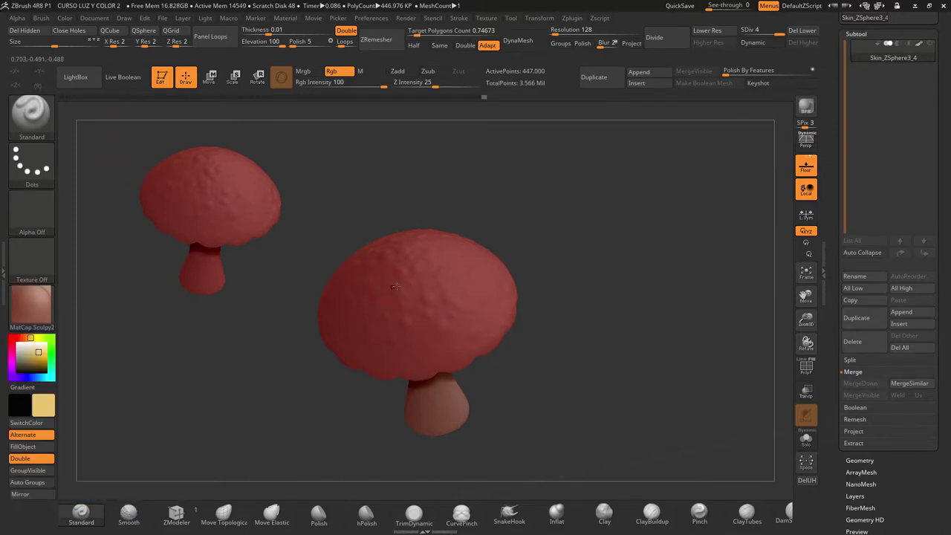
key(space)
click(436, 334)
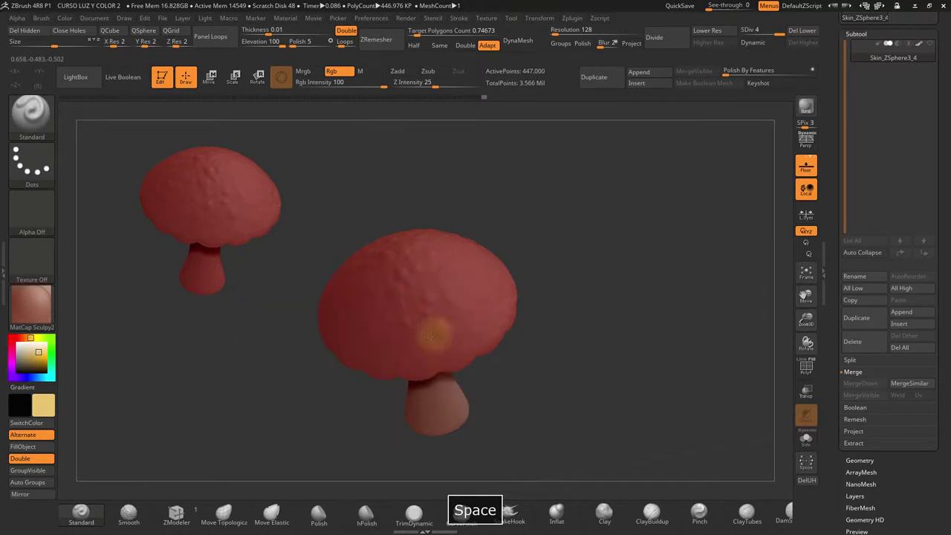
Step: Paint further round yellow spots, spaced all the way around the top of the larger mushroom's cap
mouse_move(629, 247)
mouse_down()
mouse_move(625, 238)
mouse_move(521, 285)
mouse_up()
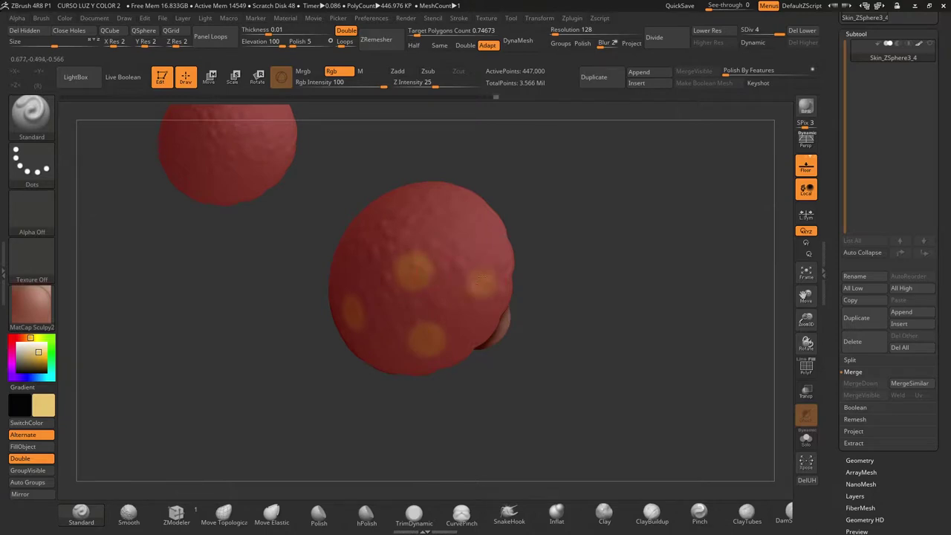
drag(550, 256, 499, 241)
drag(386, 246, 386, 244)
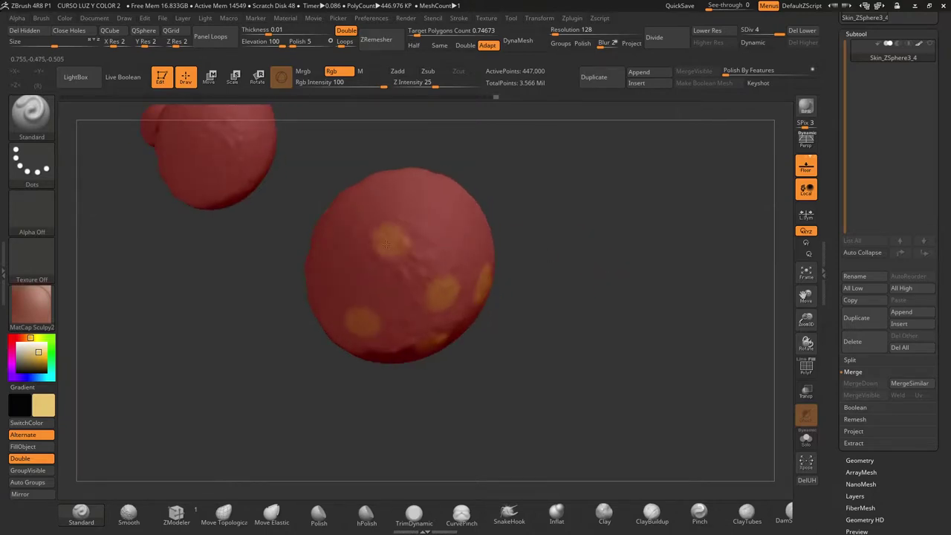
click(331, 258)
drag(598, 232, 554, 222)
drag(439, 221, 438, 235)
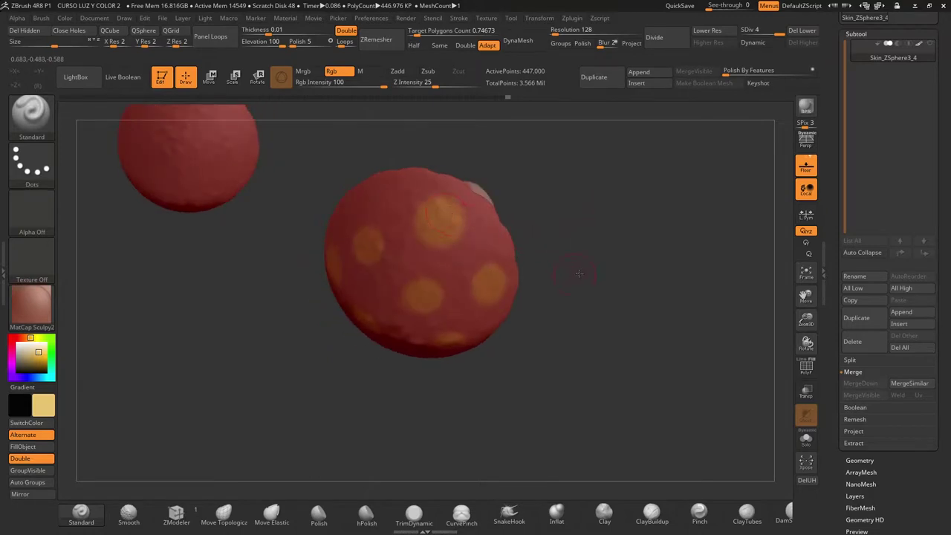
drag(580, 274, 665, 359)
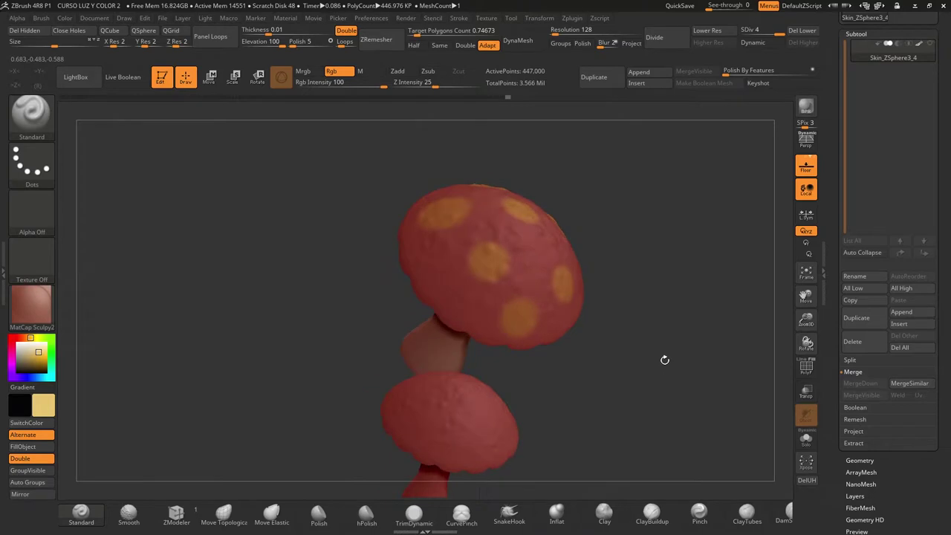
click(441, 285)
drag(343, 293, 406, 303)
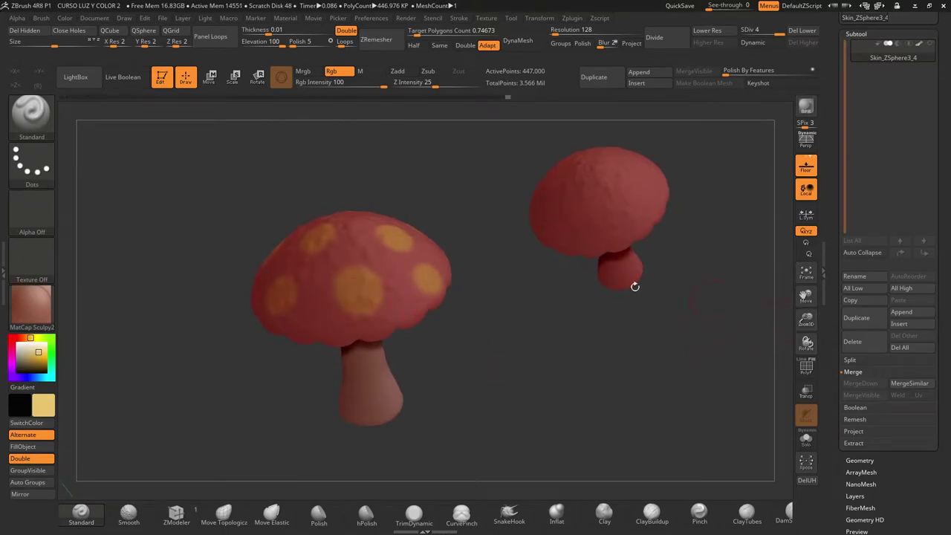
drag(512, 307, 443, 321)
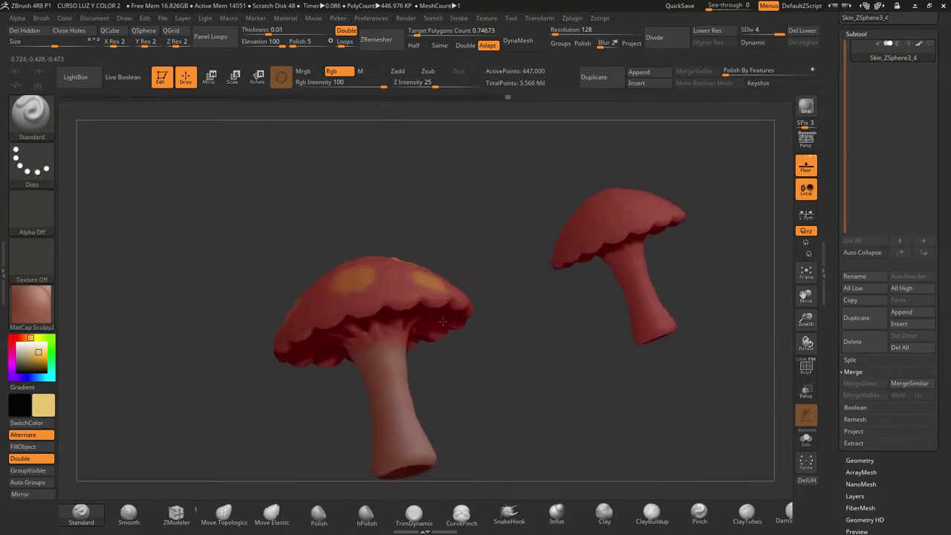
Step: Mask the gilled underside of the spotted cap all around the stem, leaving the outer rim and stem unmasked
drag(550, 330, 489, 198)
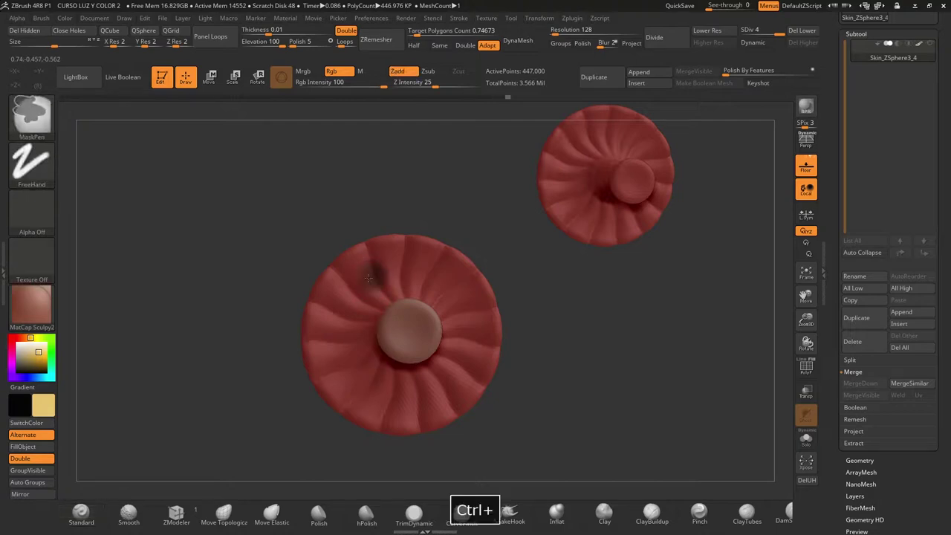
mouse_move(373, 269)
ctrl+mouse_down()
mouse_move(346, 288)
mouse_move(331, 320)
mouse_move(345, 377)
mouse_move(389, 400)
mouse_move(438, 394)
mouse_move(473, 353)
mouse_move(467, 295)
mouse_move(429, 263)
mouse_move(388, 265)
ctrl+mouse_up()
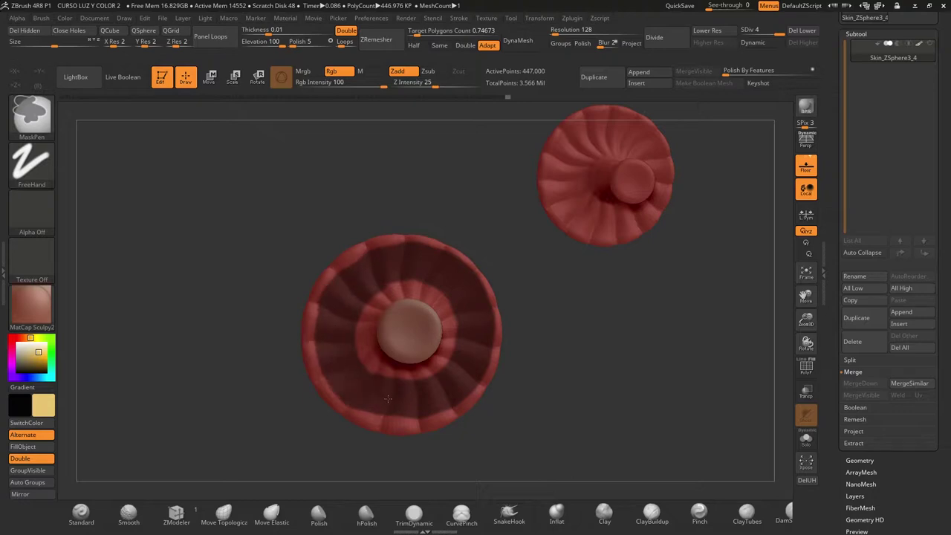
drag(518, 414, 535, 376)
mouse_move(402, 371)
ctrl+mouse_down()
mouse_move(371, 366)
mouse_move(353, 322)
mouse_move(372, 289)
ctrl+mouse_up()
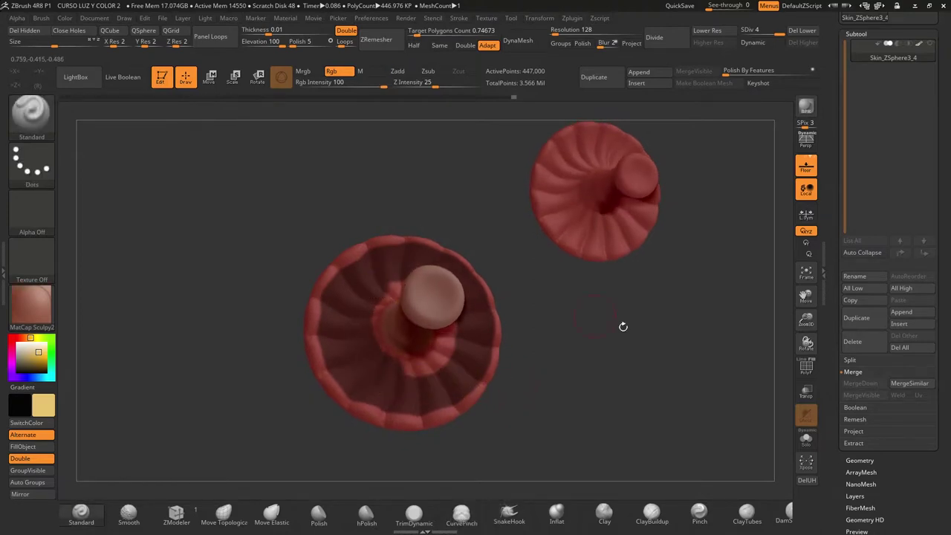
mouse_move(622, 327)
mouse_down()
mouse_move(616, 374)
mouse_move(606, 376)
mouse_up()
mouse_move(387, 283)
ctrl+mouse_down()
mouse_move(403, 278)
mouse_move(444, 310)
ctrl+mouse_up()
drag(527, 376, 523, 330)
ctrl+drag(469, 318, 463, 326)
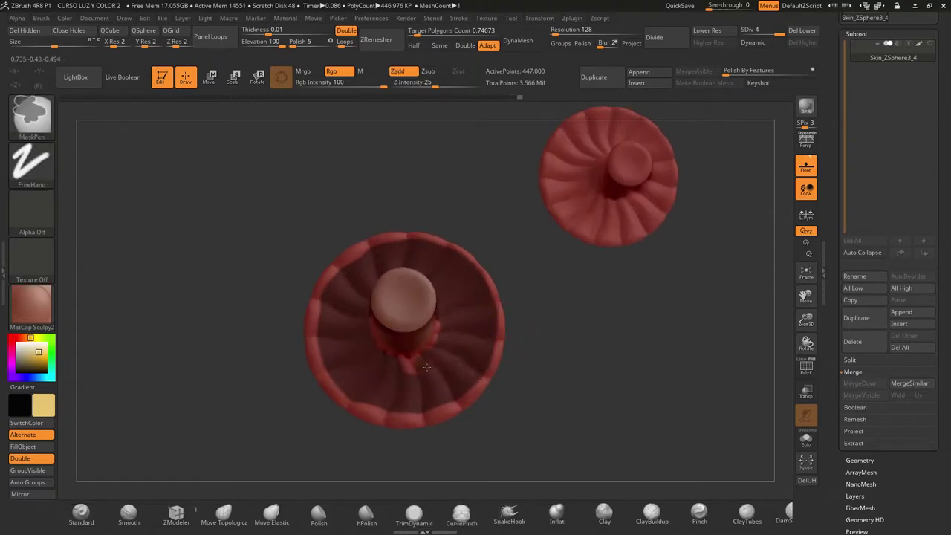
Step: Check the mask from above and below the spotted cap, undoing the stray paint stroke on its top
right_drag(622, 320, 624, 304)
mouse_move(624, 304)
mouse_down()
mouse_move(610, 240)
mouse_move(632, 273)
mouse_move(634, 299)
mouse_up()
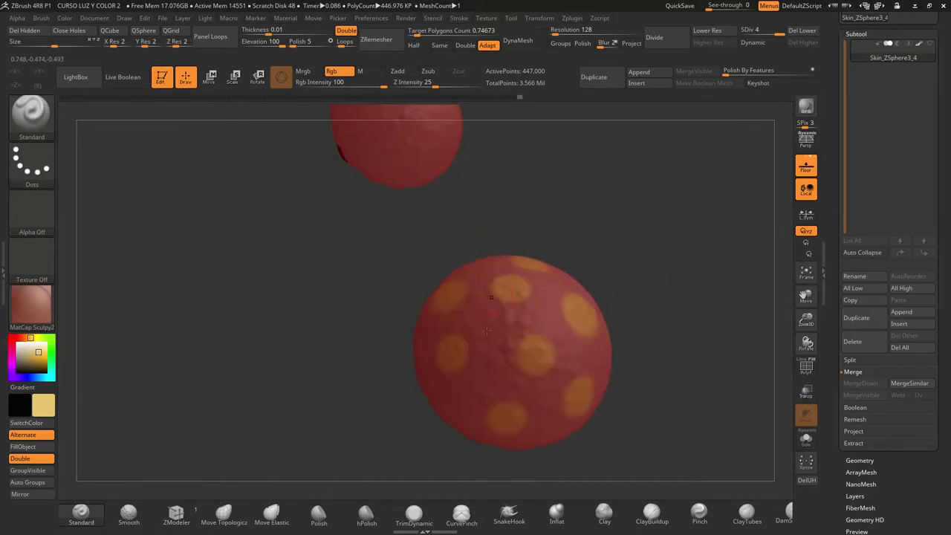
drag(487, 339, 544, 346)
key(ctrl+z)
right_drag(568, 332, 470, 344)
mouse_move(587, 280)
right_down()
mouse_move(581, 328)
mouse_move(514, 344)
right_up()
key(ctrl)
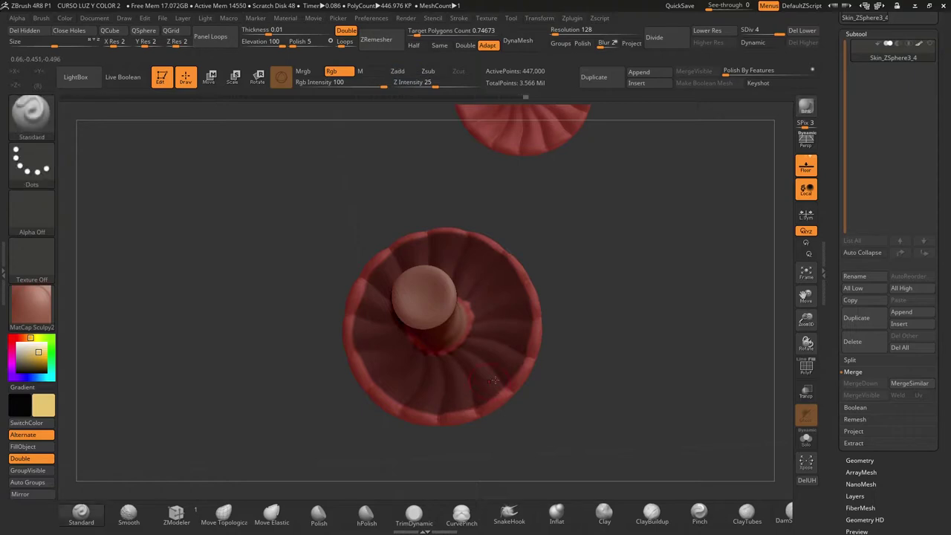
right_drag(481, 388, 684, 349)
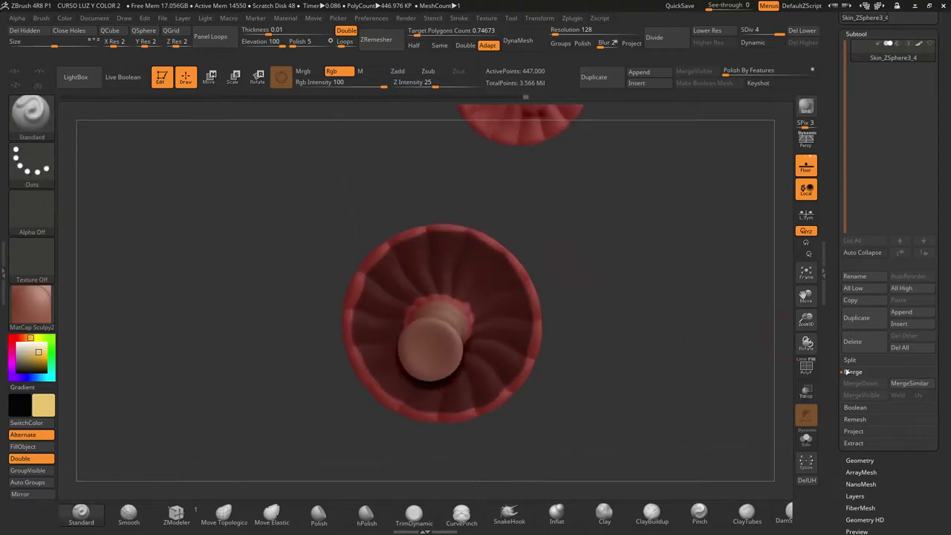
Step: Create a polygroup from the masked gills, clear the mask, and display the polyframe to check the grouping on the cap's underside
drag(835, 380, 830, 288)
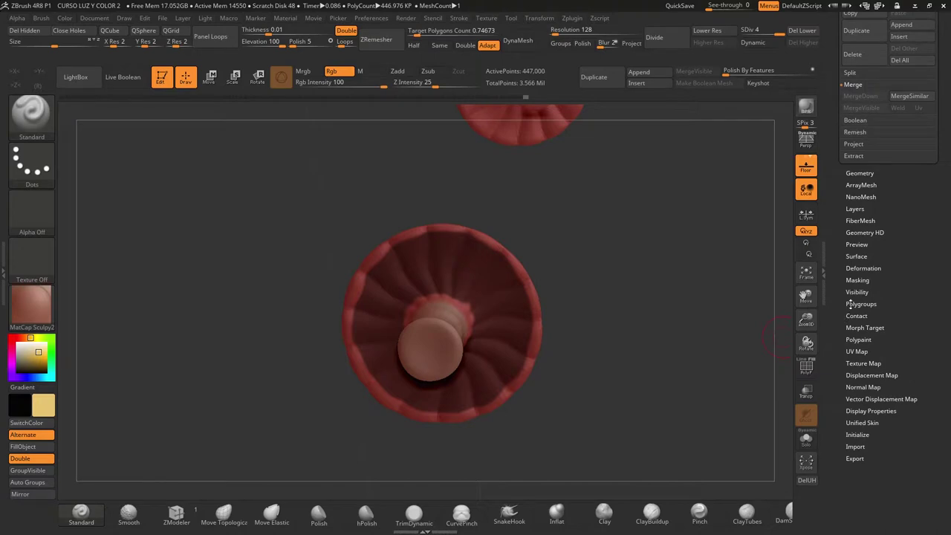
click(850, 304)
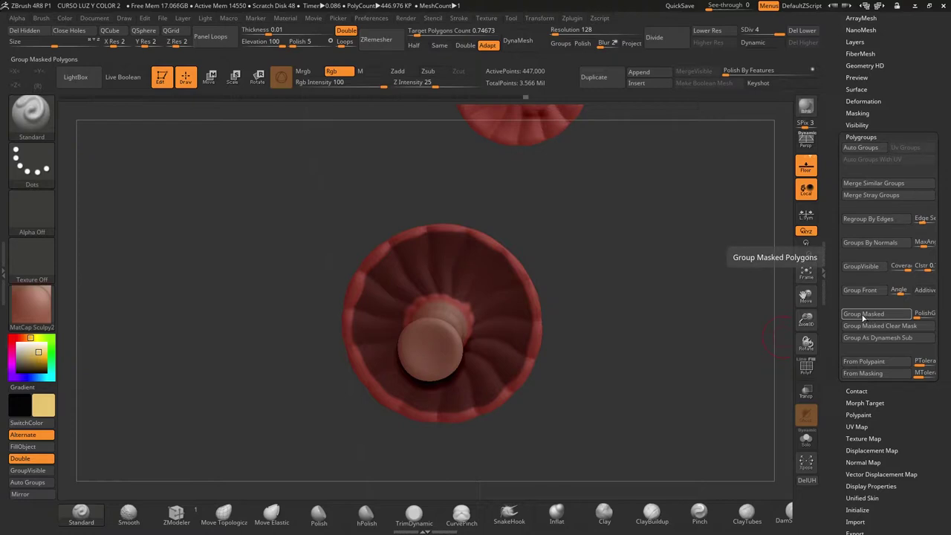
click(864, 314)
ctrl+drag(652, 314, 673, 404)
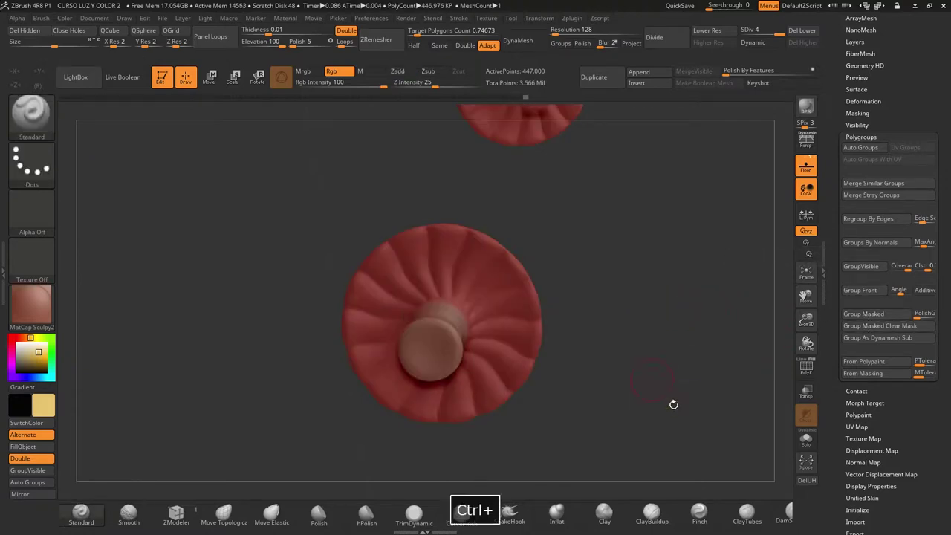
click(806, 367)
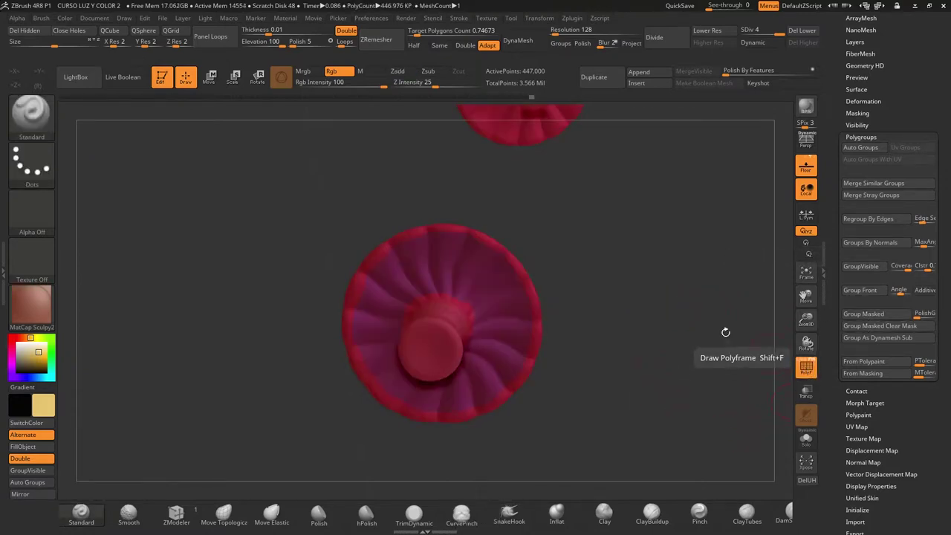
mouse_move(724, 331)
mouse_down()
mouse_move(684, 321)
mouse_move(675, 289)
mouse_up()
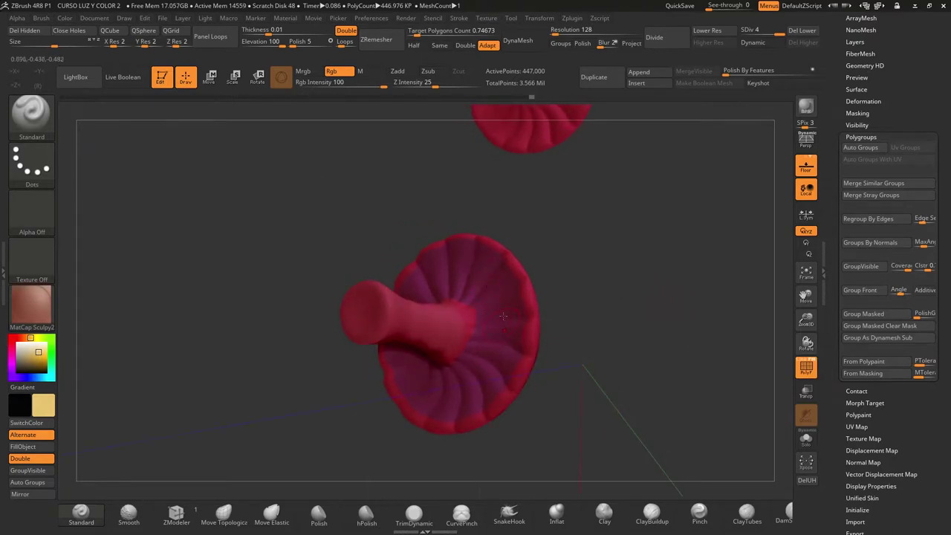
drag(612, 310, 639, 304)
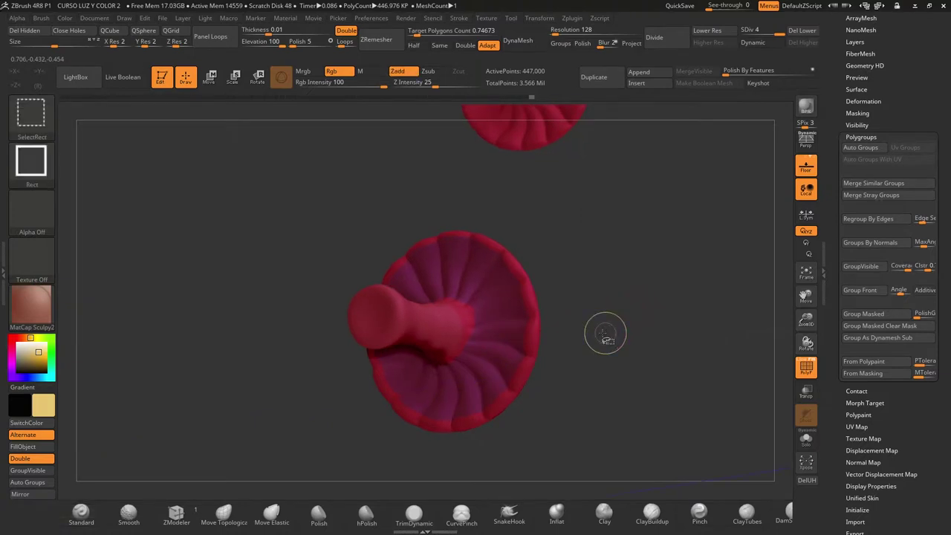
Step: Hide the gills' polygroup as a test and bring the complete mushroom back into view
ctrl+alt+shift+click(513, 327)
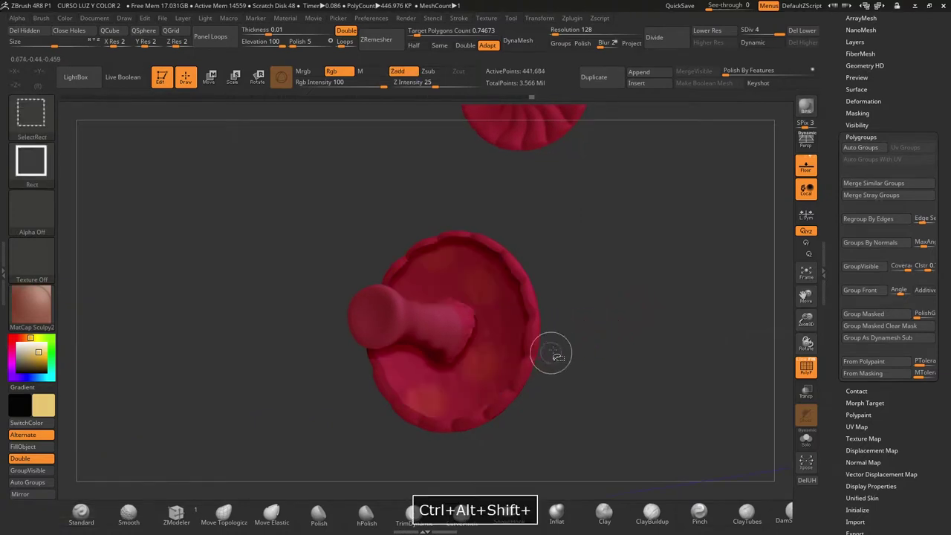
ctrl+alt+shift+click(565, 315)
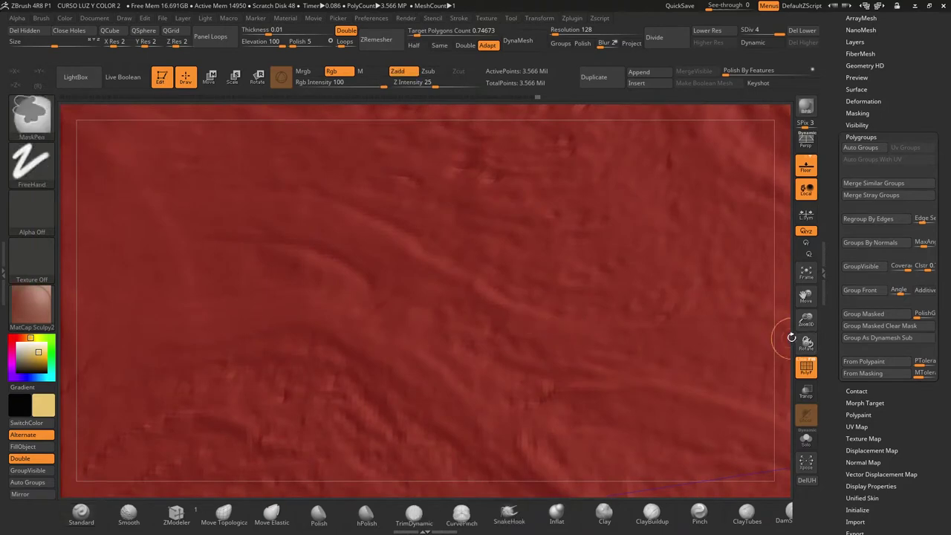
key(ctrl+z)
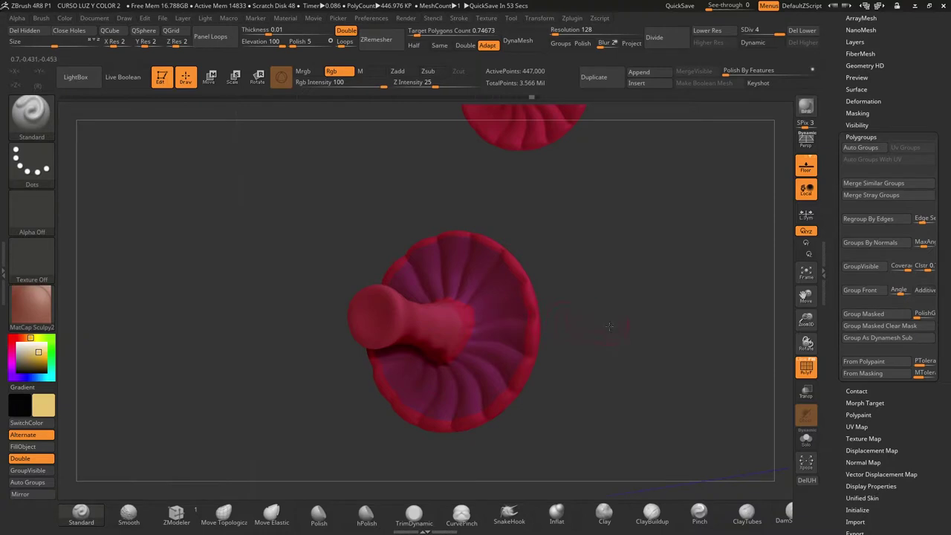
Step: Undo the clearing of the gill mask and turn off the polyframe display
drag(609, 325, 608, 312)
key(ctrl+z)
key(ctrl+z)
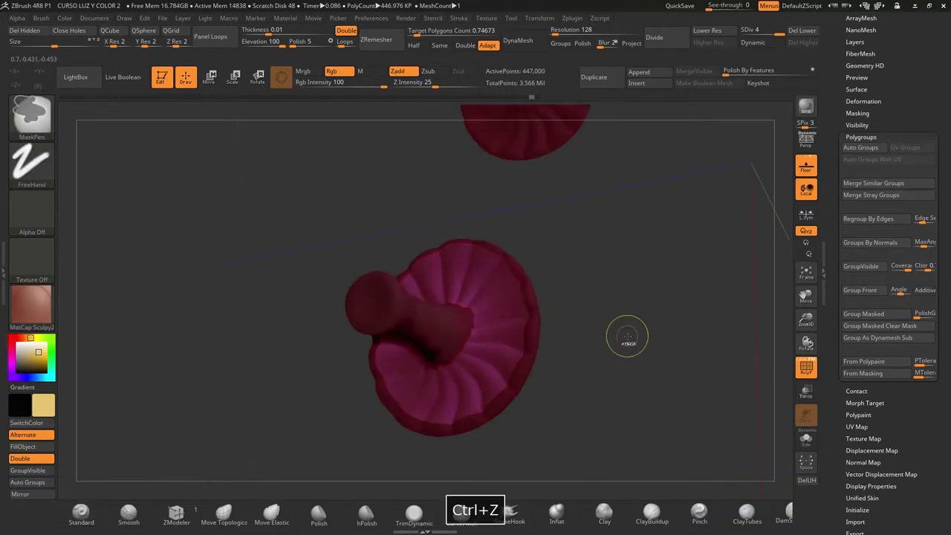
mouse_move(632, 330)
mouse_down()
mouse_move(644, 344)
mouse_move(618, 341)
mouse_up()
drag(804, 320, 800, 279)
drag(642, 327, 674, 389)
click(799, 372)
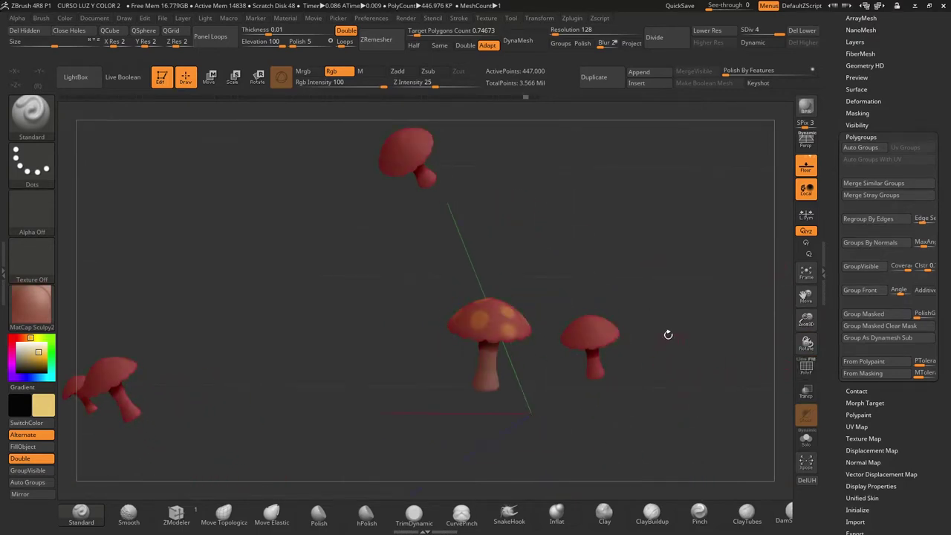
Step: Fill the mushrooms with the MatCap White01 material
mouse_move(668, 335)
mouse_down()
mouse_move(681, 328)
mouse_move(661, 338)
mouse_up()
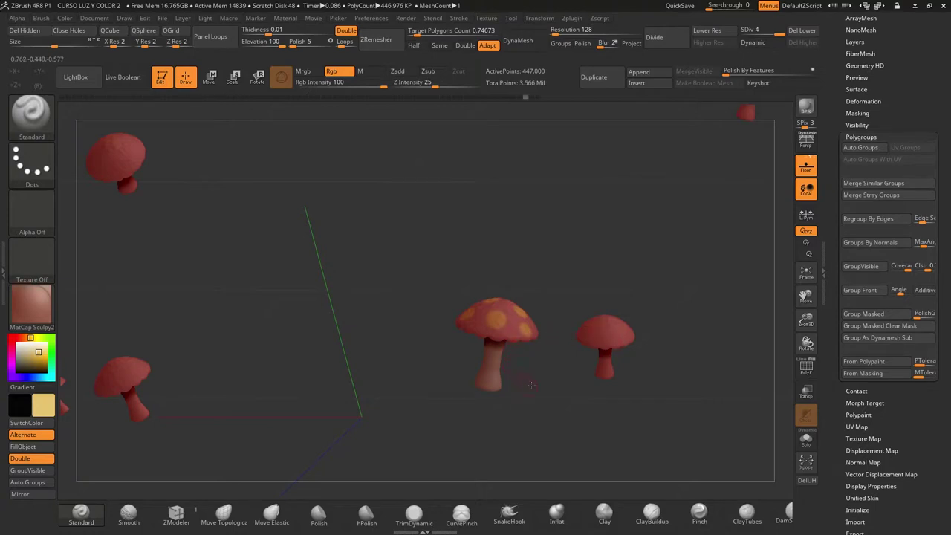
drag(532, 385, 529, 286)
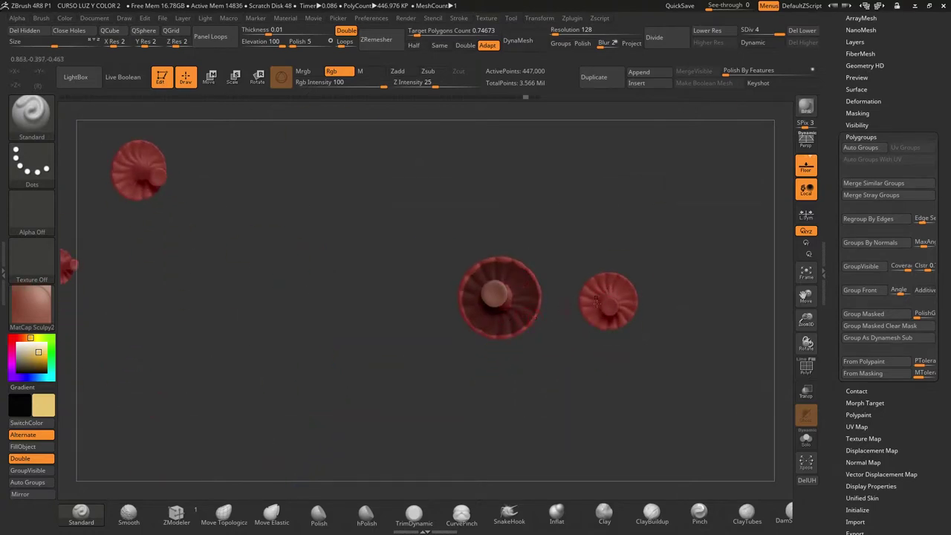
drag(563, 249, 563, 276)
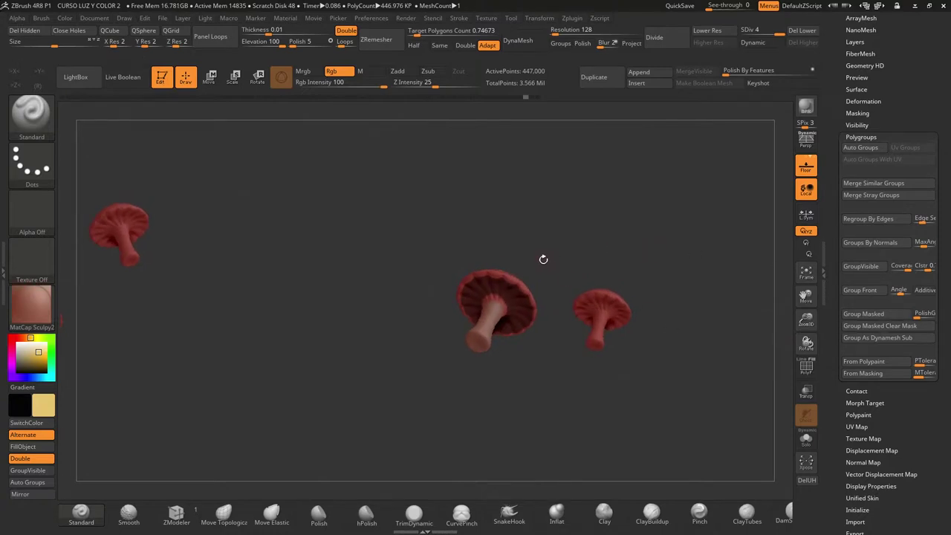
drag(543, 259, 525, 290)
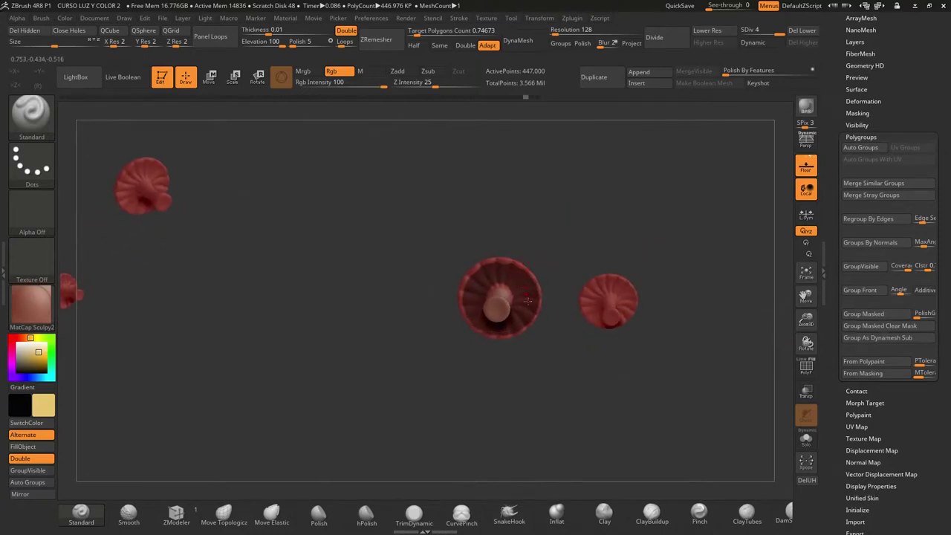
mouse_move(506, 240)
mouse_down()
mouse_move(489, 365)
mouse_move(526, 307)
mouse_move(552, 294)
mouse_up()
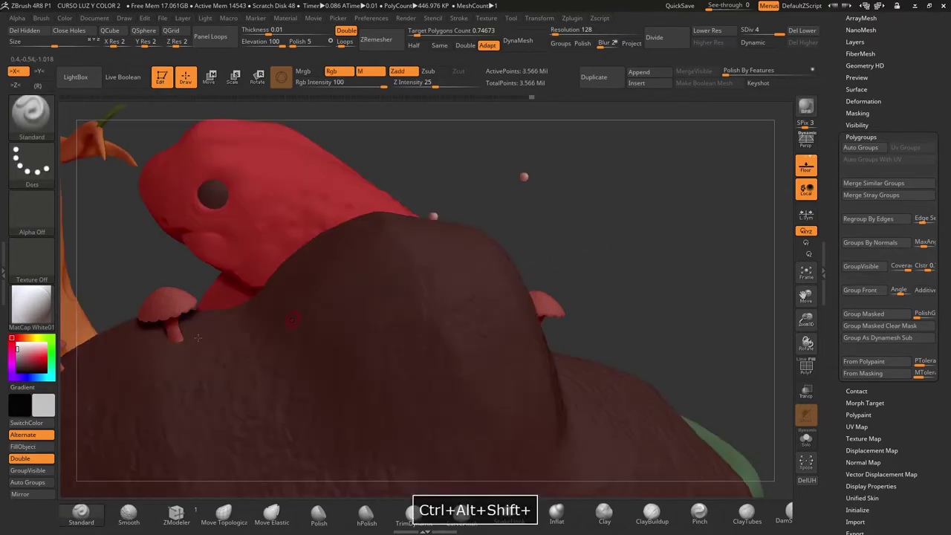
click(57, 444)
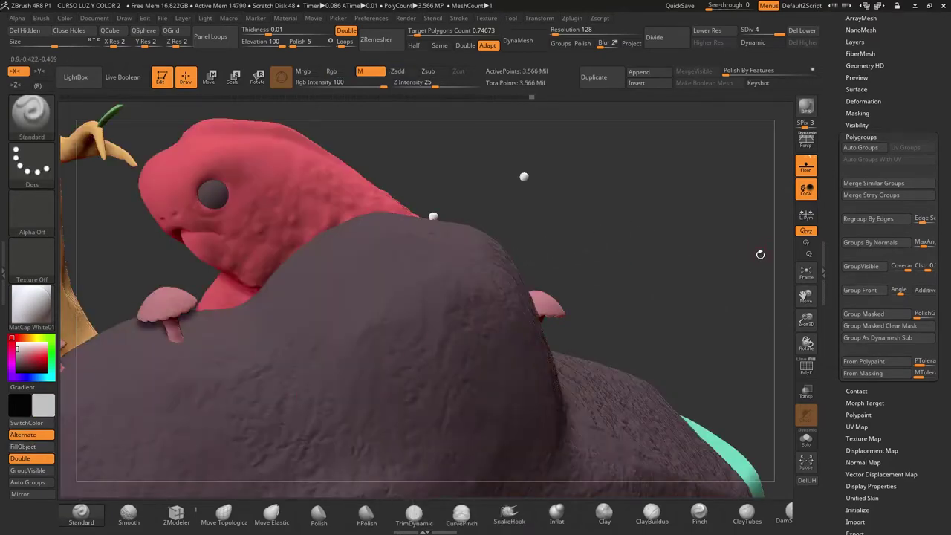
Step: Isolate the mushrooms from the rest of the diorama and bring the group into close view
drag(806, 318, 787, 237)
drag(610, 241, 748, 301)
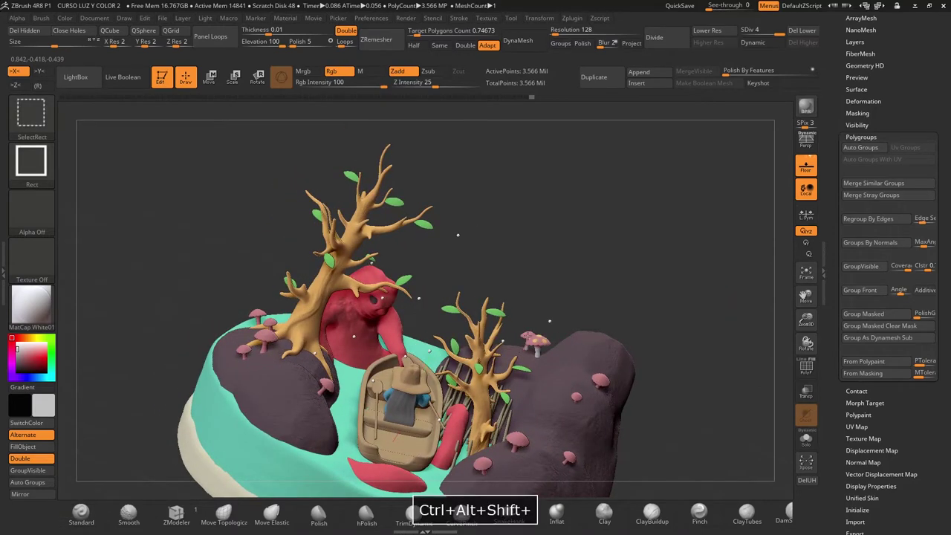
ctrl+shift+click(532, 339)
drag(807, 320, 790, 465)
drag(732, 405, 696, 359)
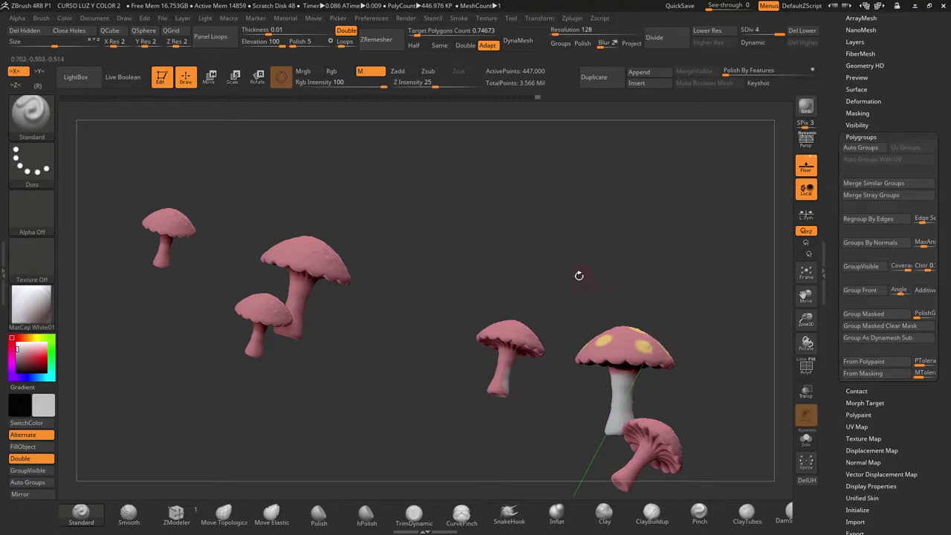
Step: Switch the brush to colour only and finish painting the stem of the mushroom beside the spotted one light grey
drag(579, 276, 250, 229)
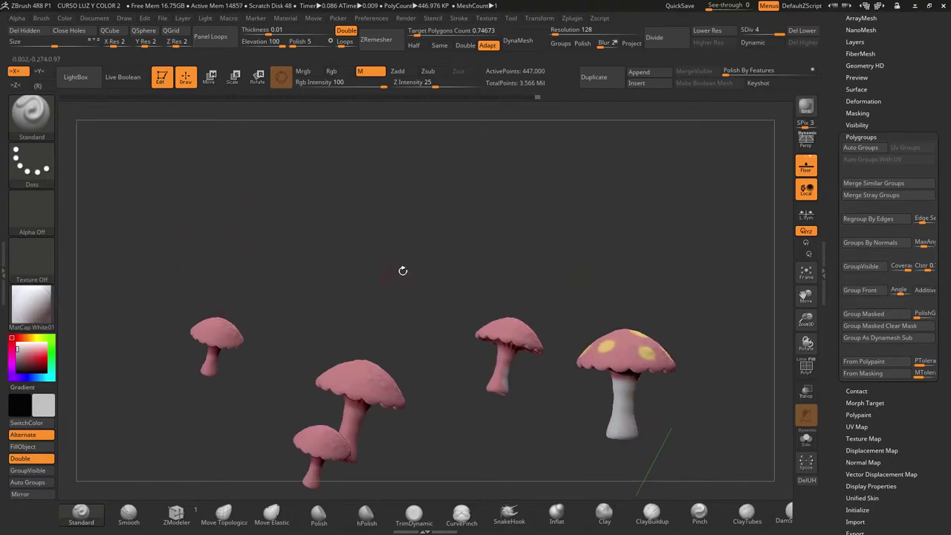
drag(403, 270, 397, 272)
alt+drag(532, 256, 491, 193)
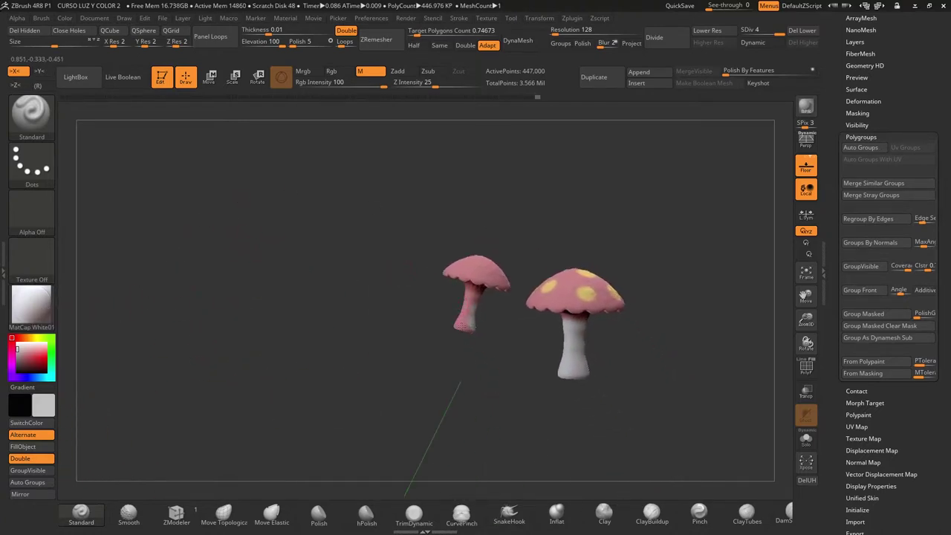
click(338, 72)
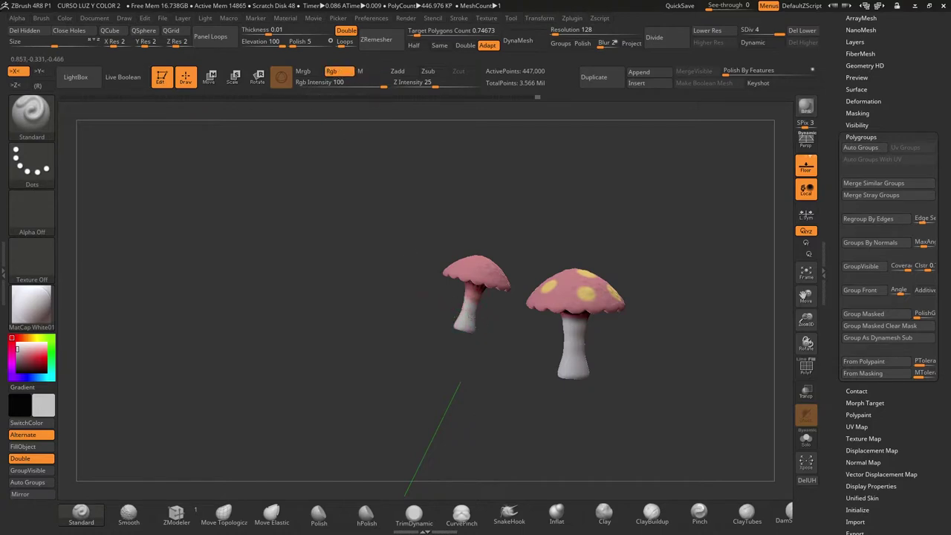
Step: Paint round light yellow spots on the caps of the remaining mushrooms
drag(473, 358, 384, 351)
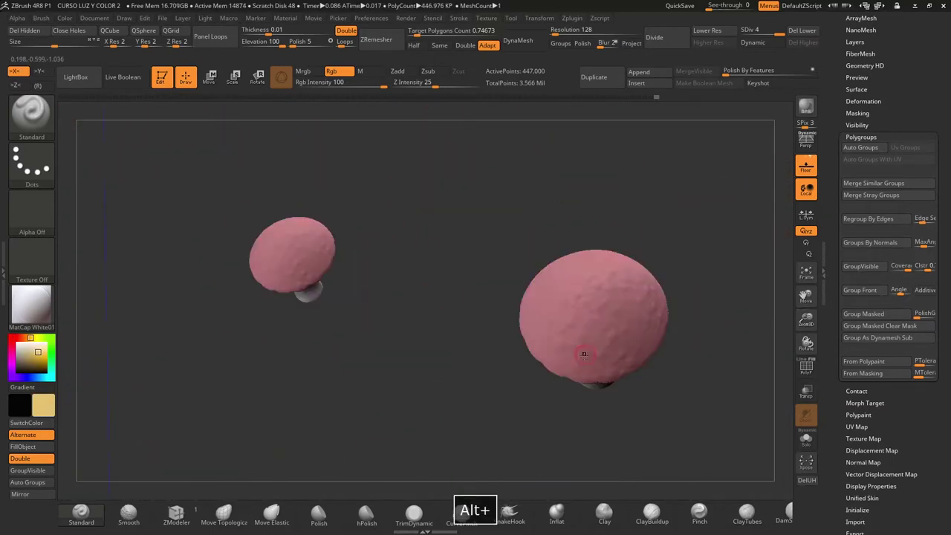
key(space)
alt+drag(617, 297, 6, 223)
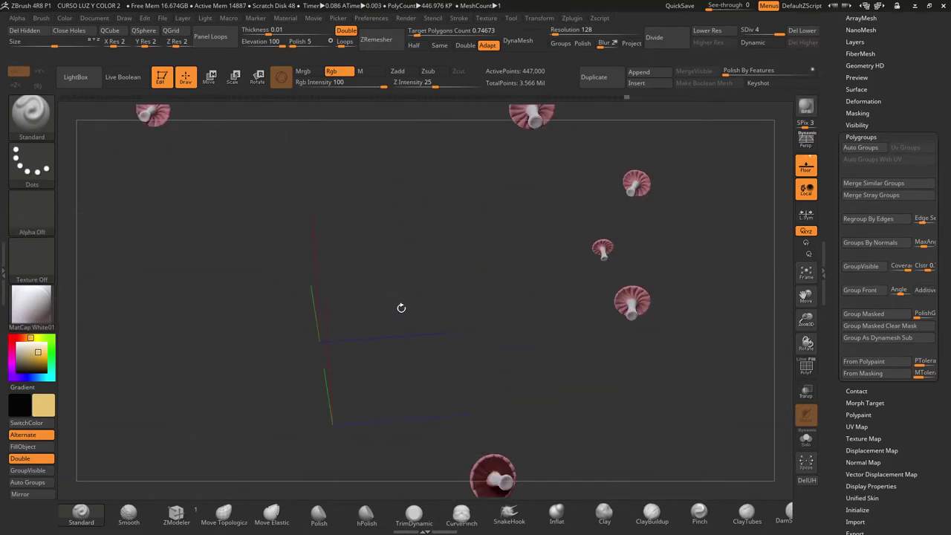
Step: Adjust the brush size and mask a first section of the gills on the smaller mushroom beside the masked one
drag(399, 308, 481, 348)
drag(808, 320, 802, 345)
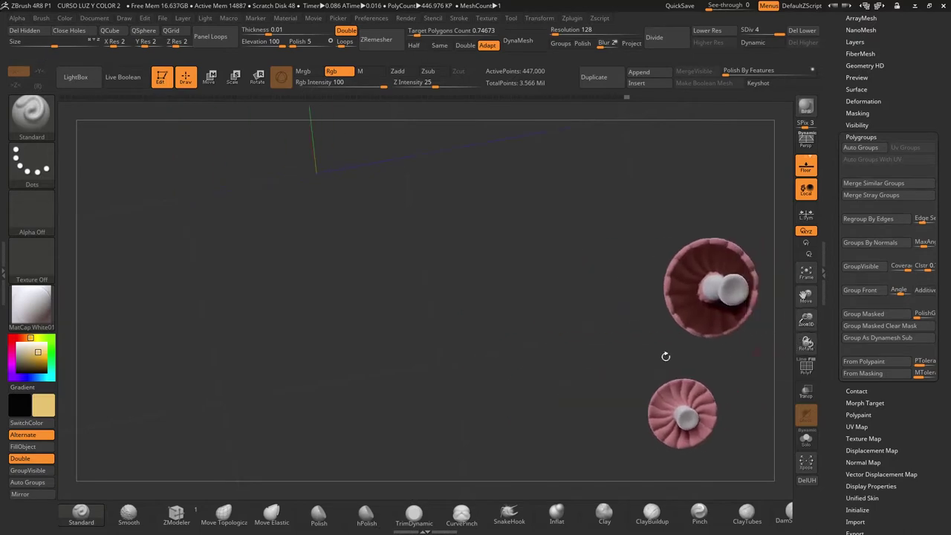
alt+drag(599, 345, 419, 286)
key(space)
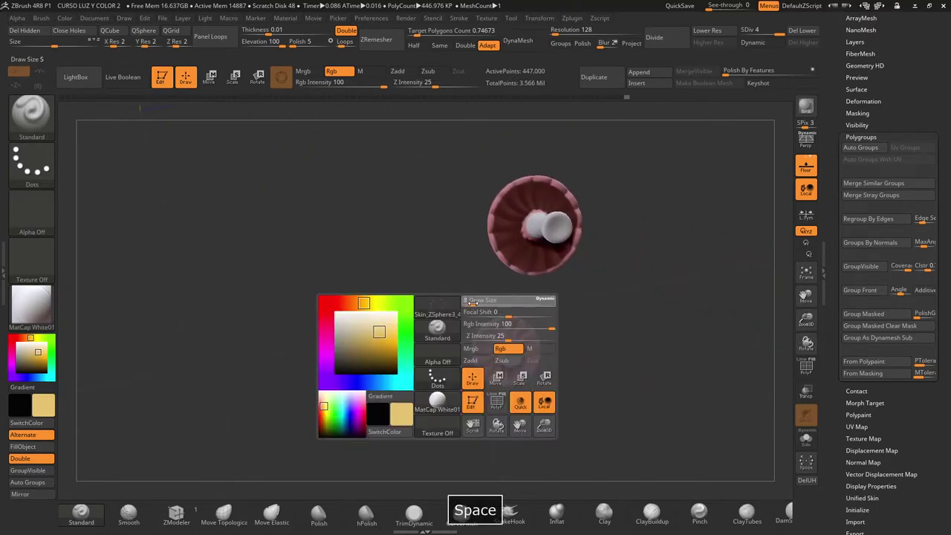
drag(814, 324, 805, 329)
key(space)
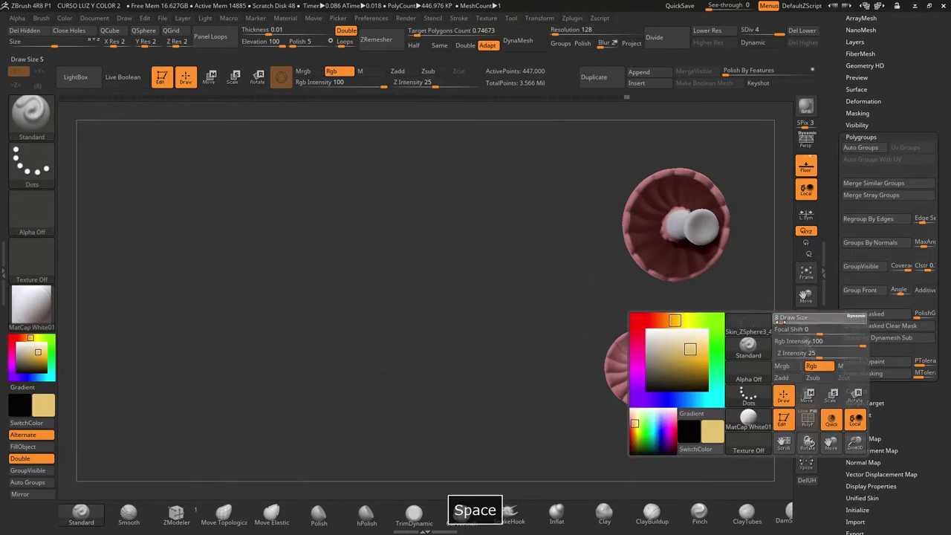
key(space)
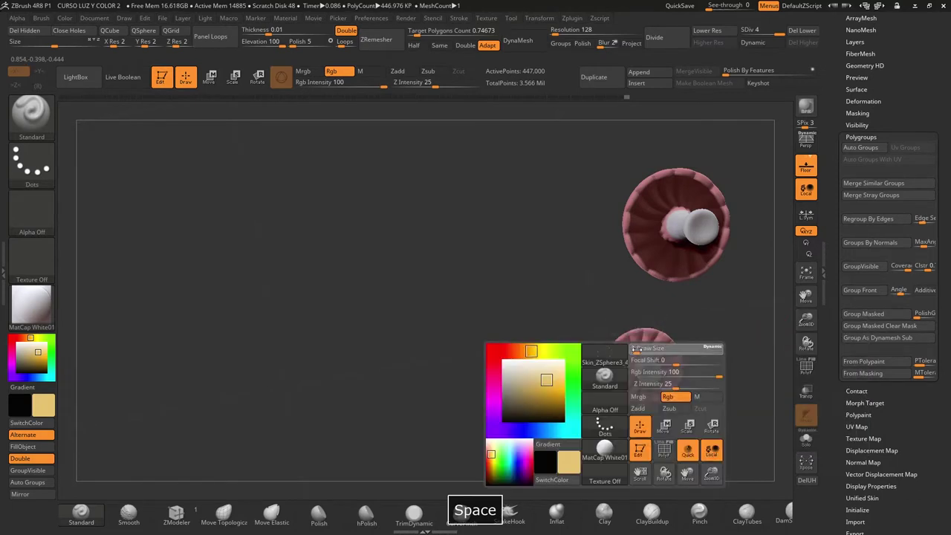
key(ctrl)
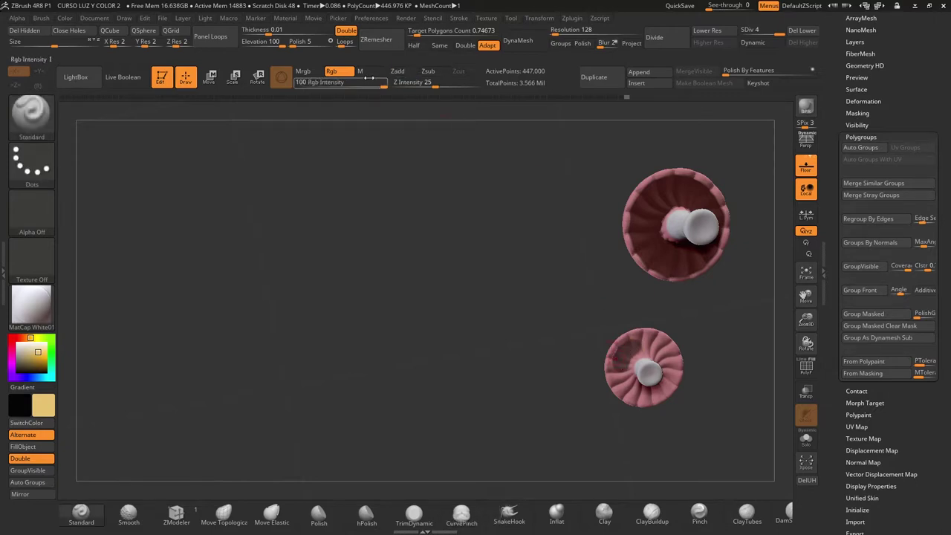
Step: Extend the mask over the smaller mushroom's gills all around its stem, leaving the outer rim and stem unmasked
key(ctrl)
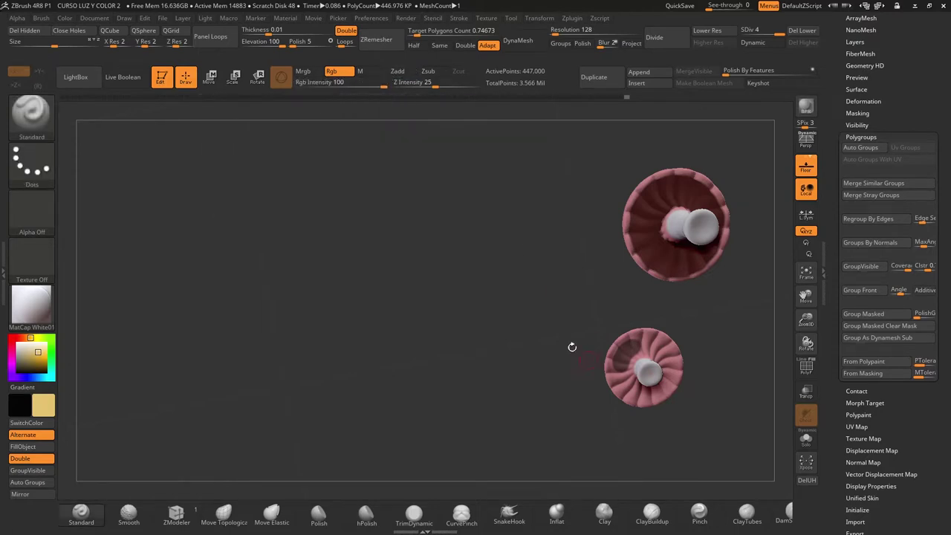
drag(570, 346, 625, 362)
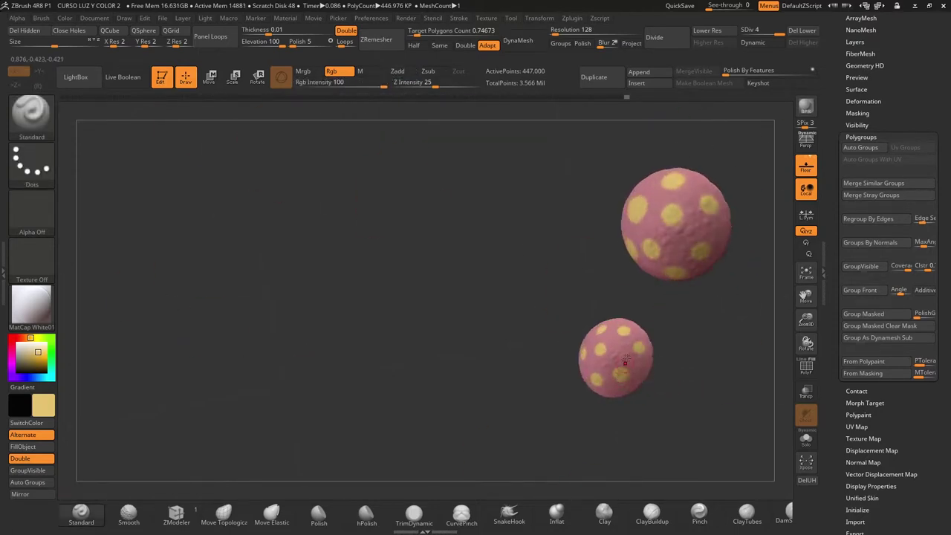
drag(686, 333, 605, 304)
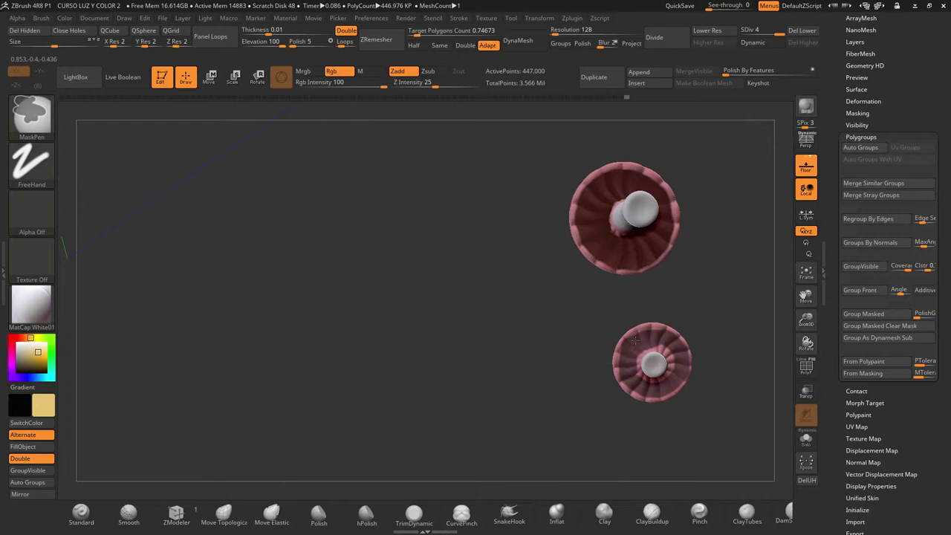
ctrl+click(657, 335)
drag(732, 318, 609, 305)
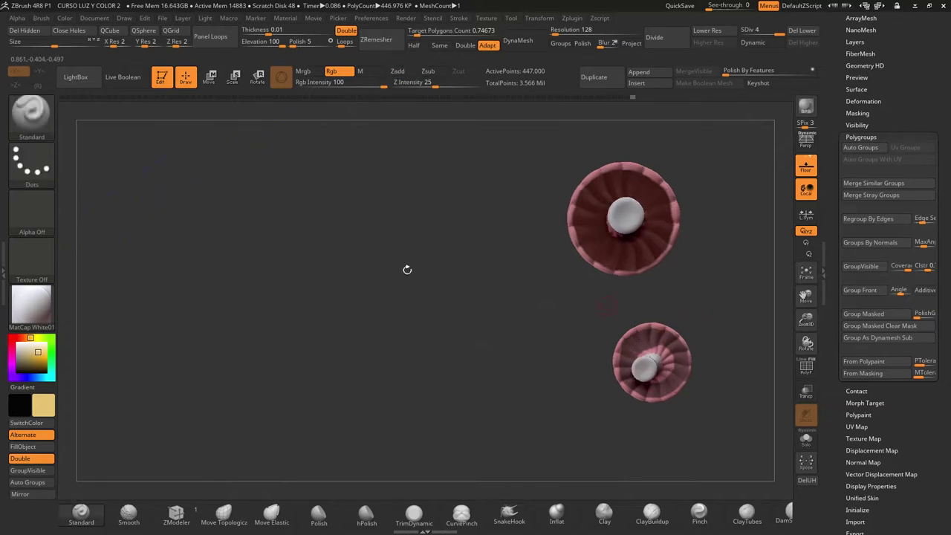
ctrl+click(649, 350)
ctrl+click(644, 373)
Step: Mask the gilled undersides of the next pair of mushrooms, keeping their outer rims and stems unmasked
mouse_move(714, 349)
mouse_down()
mouse_move(736, 316)
mouse_move(535, 286)
mouse_move(713, 223)
mouse_up()
ctrl+drag(297, 290, 356, 231)
drag(483, 186, 639, 327)
ctrl+drag(453, 320, 498, 286)
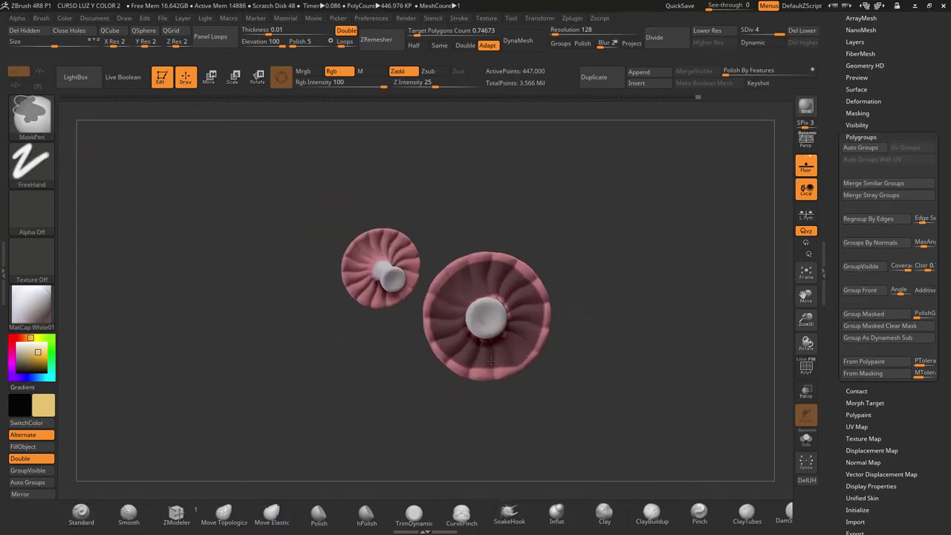
drag(580, 312, 535, 298)
ctrl+drag(416, 275, 391, 316)
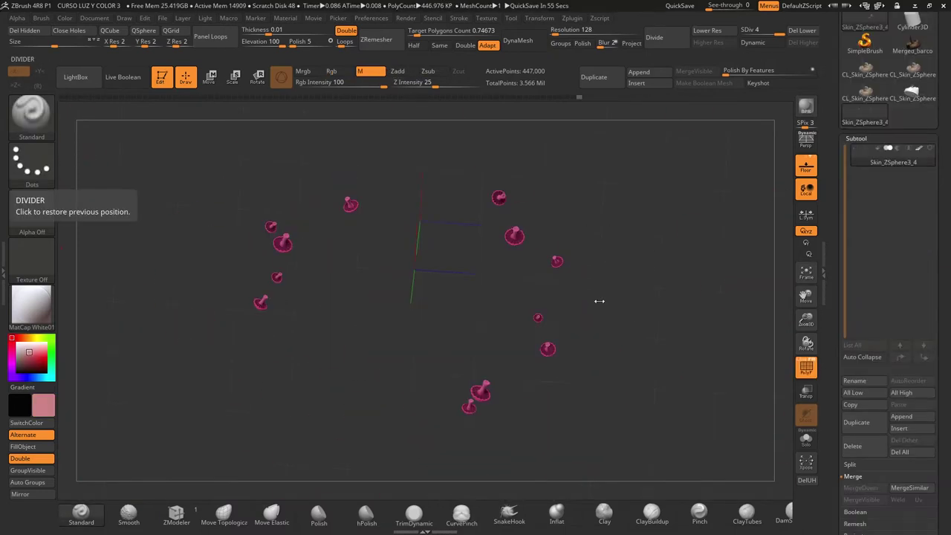
Step: Examine the mushrooms' masked undersides and spotted caps, with and without the polyframe display, around the lower pair
drag(405, 276, 397, 282)
drag(806, 321, 494, 398)
drag(571, 350, 518, 397)
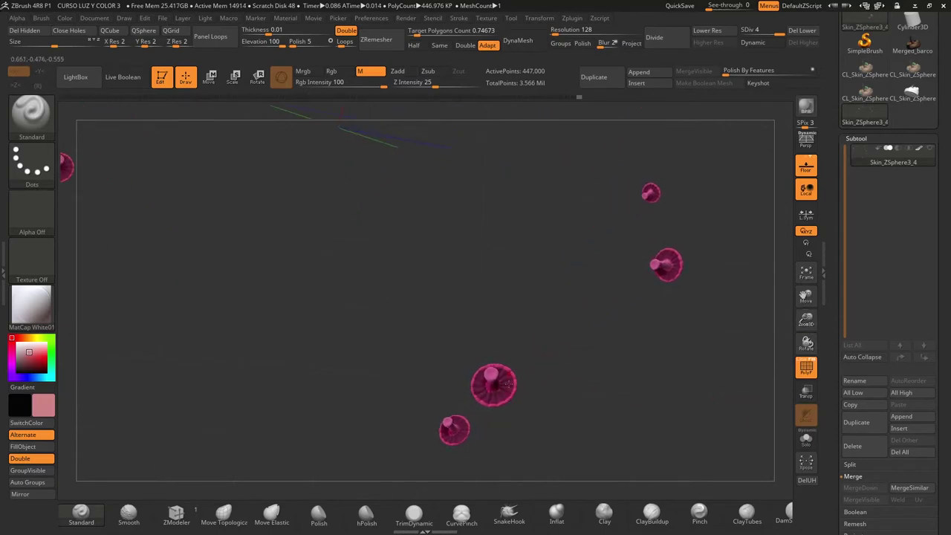
drag(541, 402, 583, 271)
click(807, 368)
drag(539, 342, 510, 281)
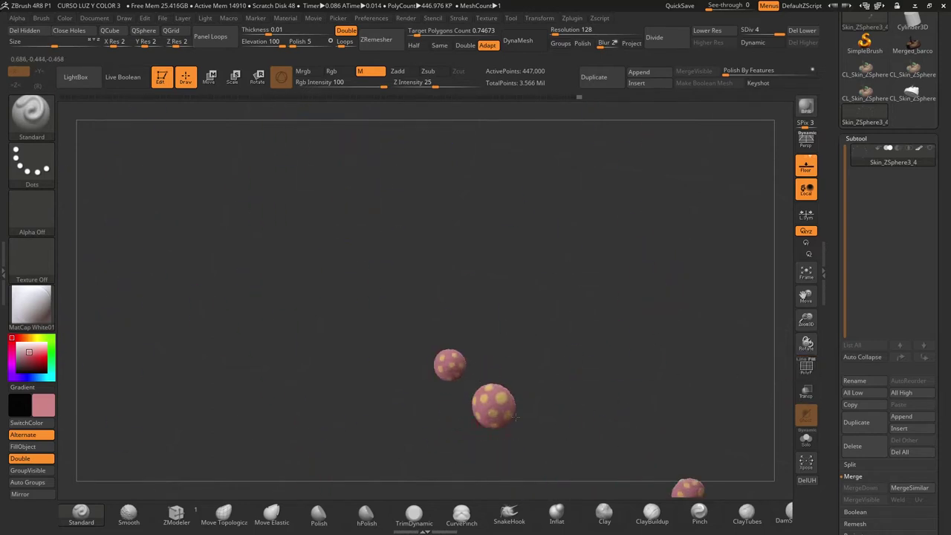
drag(516, 376, 555, 409)
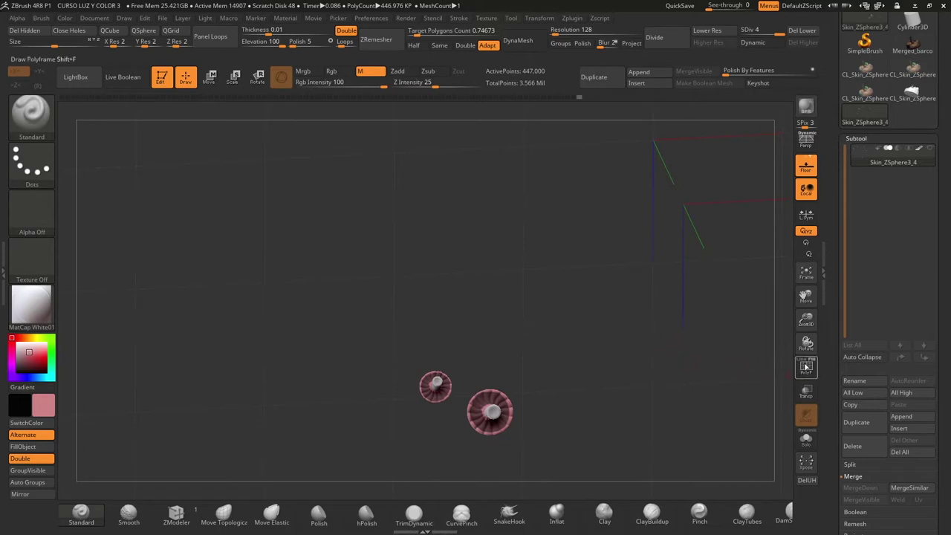
Step: Try to group the masked mushroom gills into their own polygroup with the polyframe shown
click(805, 366)
scroll(842, 391, down, 5)
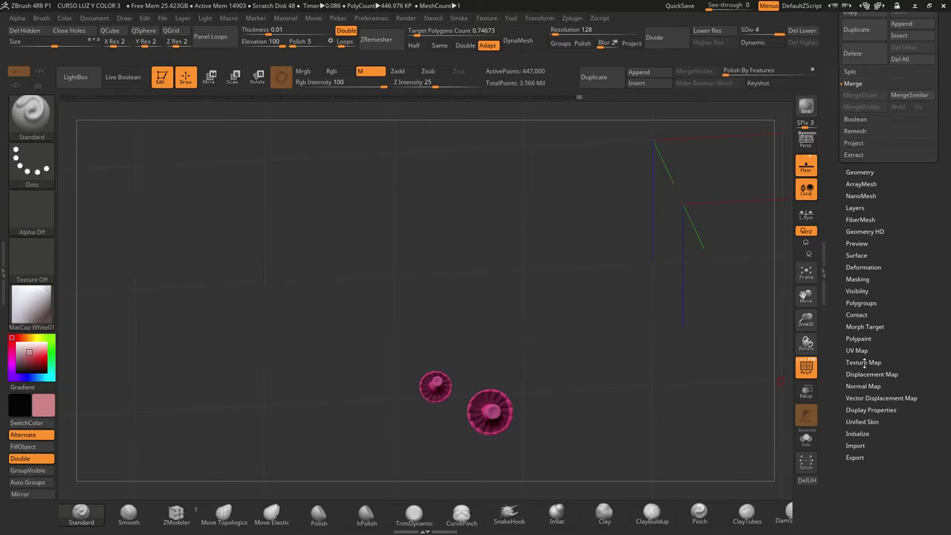
click(853, 303)
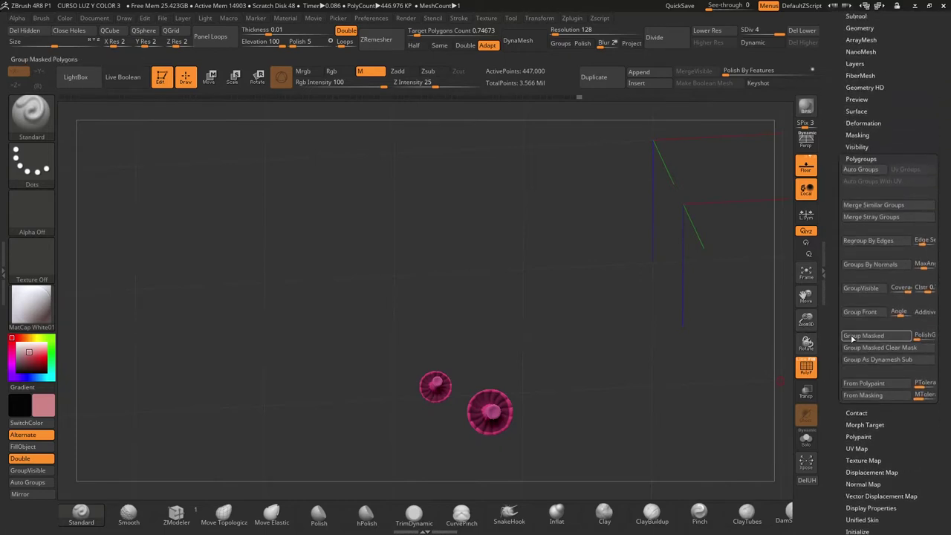
click(854, 337)
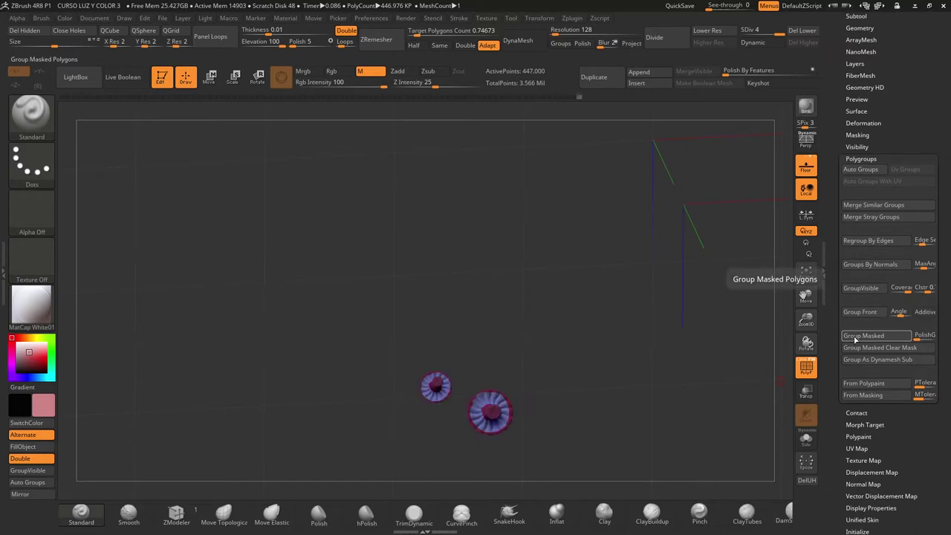
key(ctrl+z)
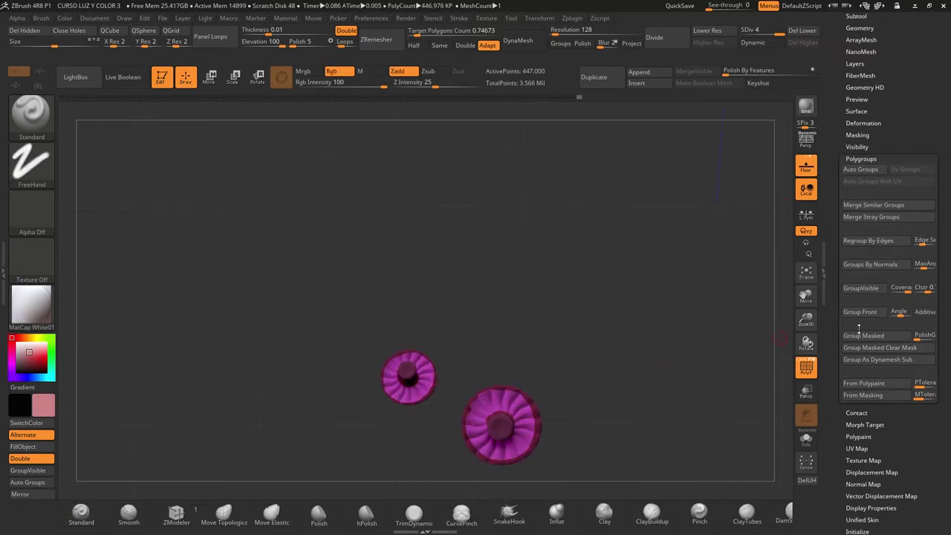
key(ctrl+z)
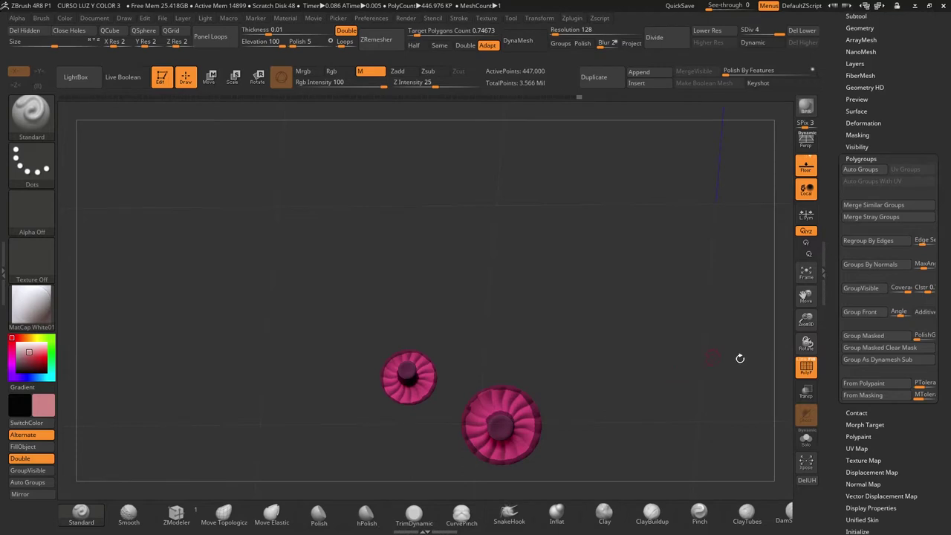
Step: Check the mask around the stems and caps and assign the masked gills to a separate polygroup
drag(635, 367, 505, 405)
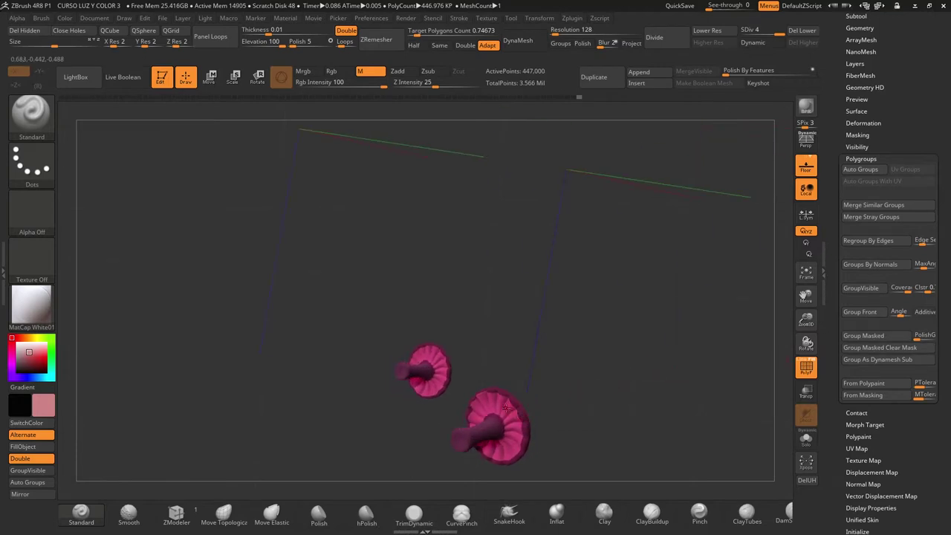
drag(557, 379, 512, 410)
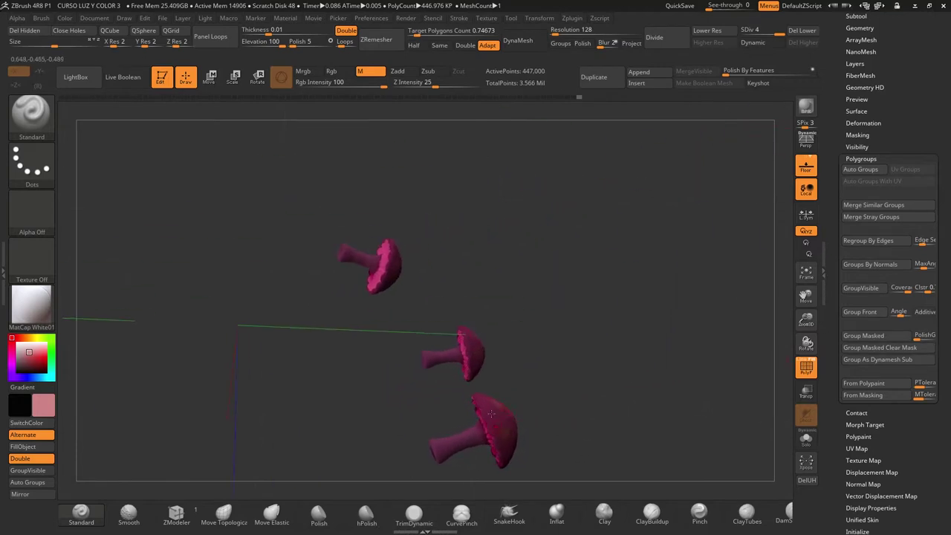
drag(539, 371, 585, 349)
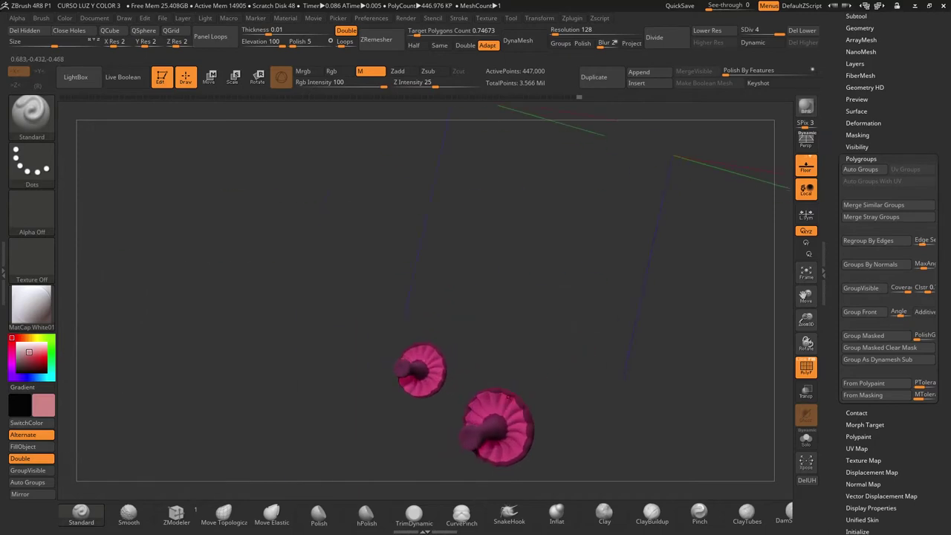
key(ctrl+z)
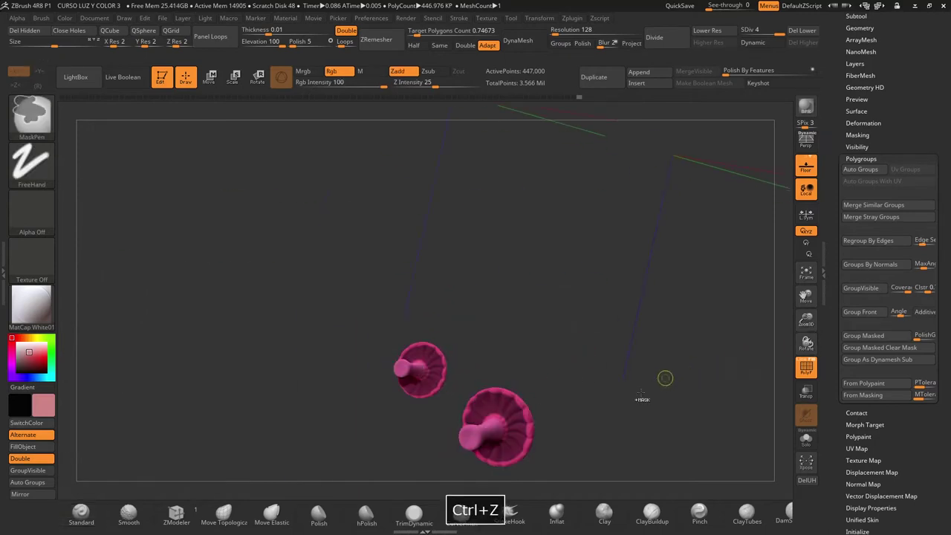
click(863, 335)
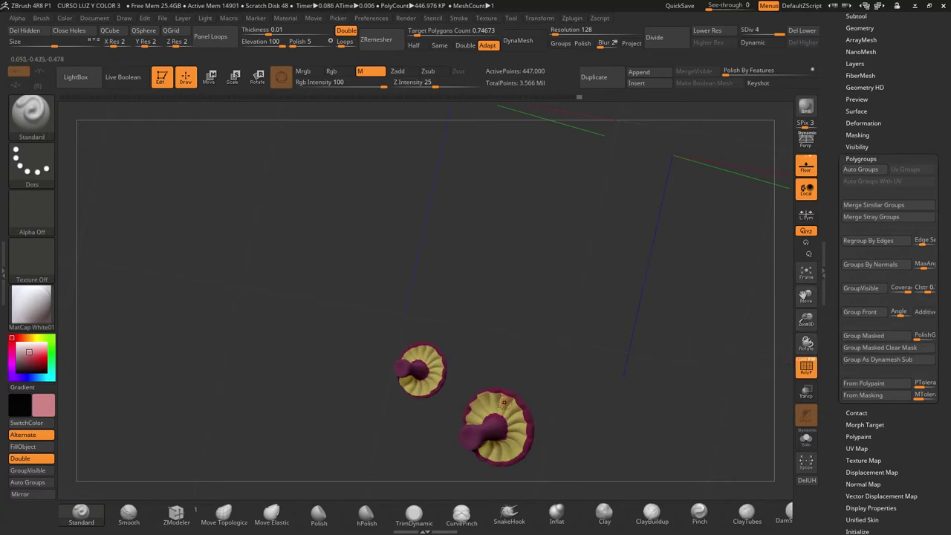
drag(569, 357, 573, 366)
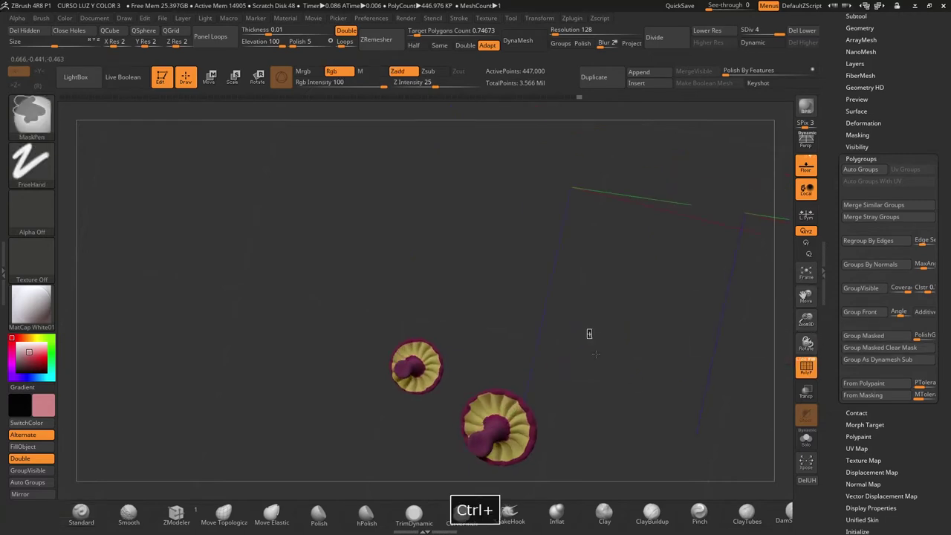
key(ctrl+z)
drag(640, 420, 521, 387)
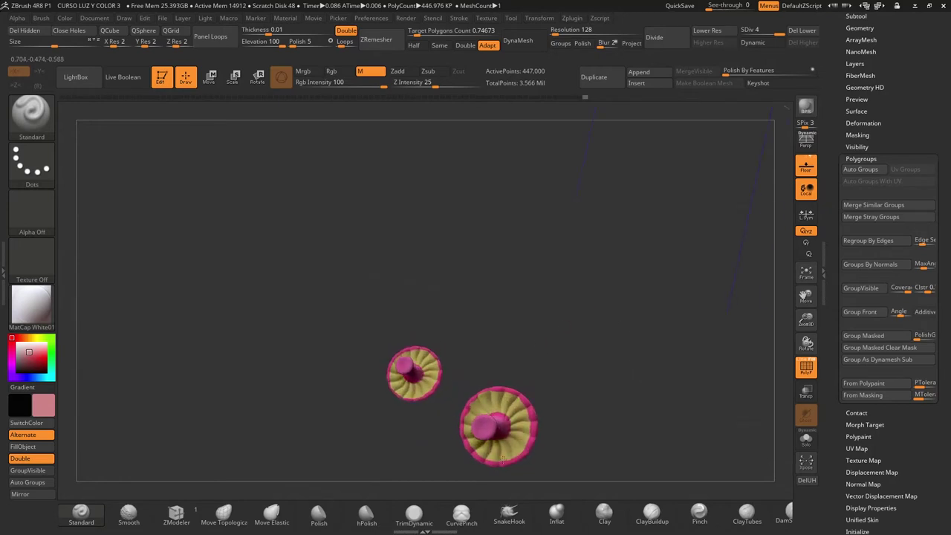
drag(589, 367, 503, 403)
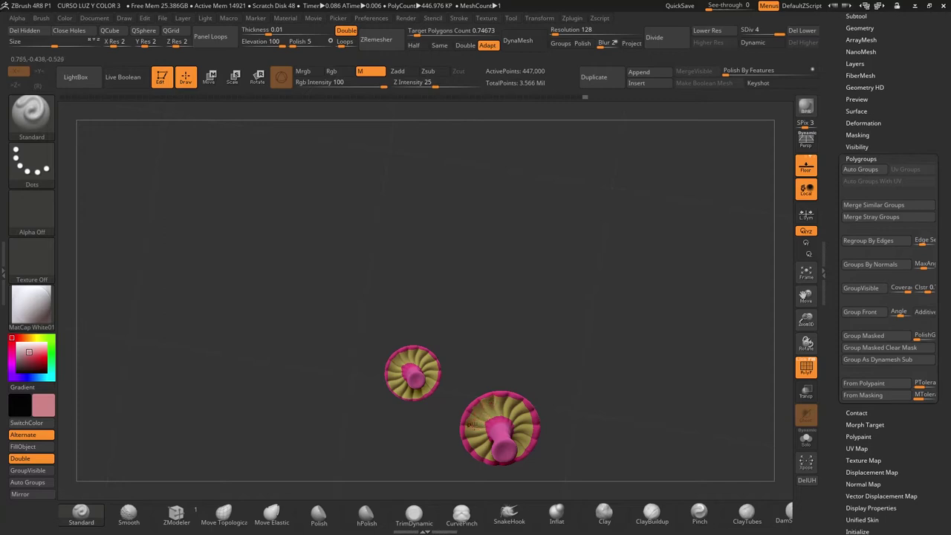
Step: Show the whole diorama again with its painted colours, with the mushrooms back on their rocks
mouse_move(558, 314)
mouse_down()
mouse_move(546, 376)
mouse_move(590, 411)
mouse_move(567, 327)
mouse_up()
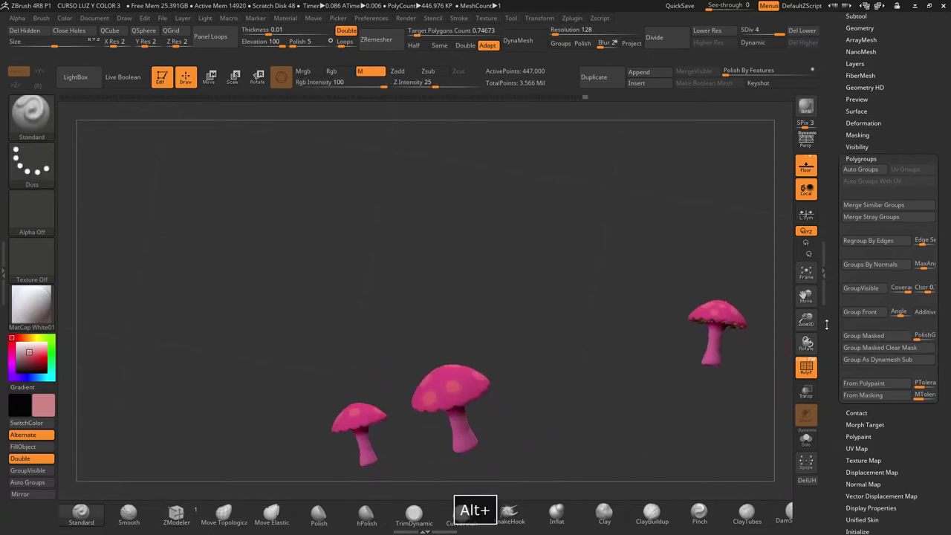
drag(807, 320, 732, 269)
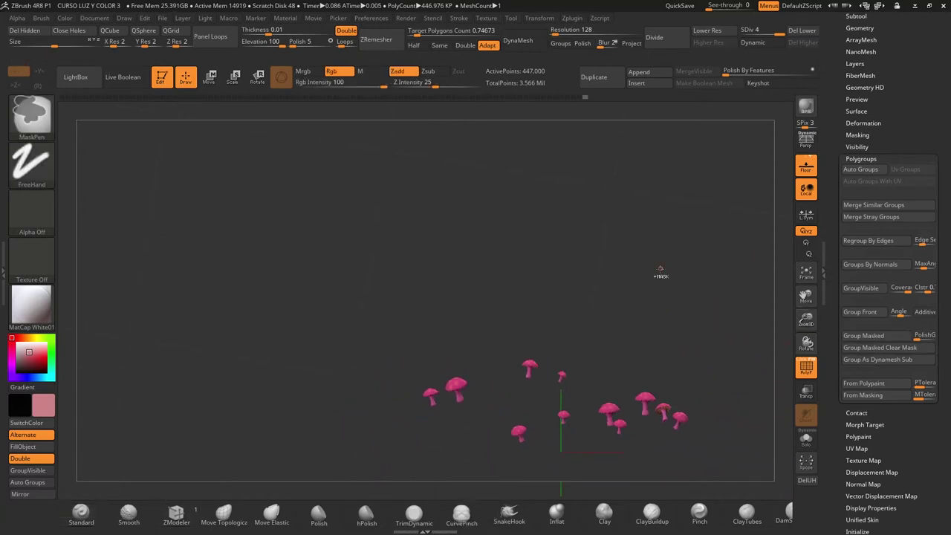
ctrl+alt+shift+click(625, 295)
drag(625, 295, 654, 205)
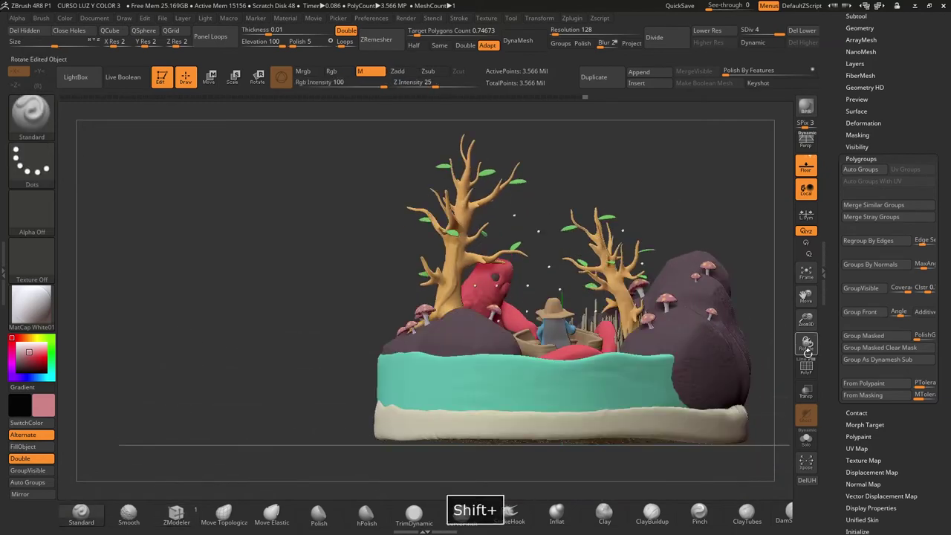
drag(603, 150, 552, 199)
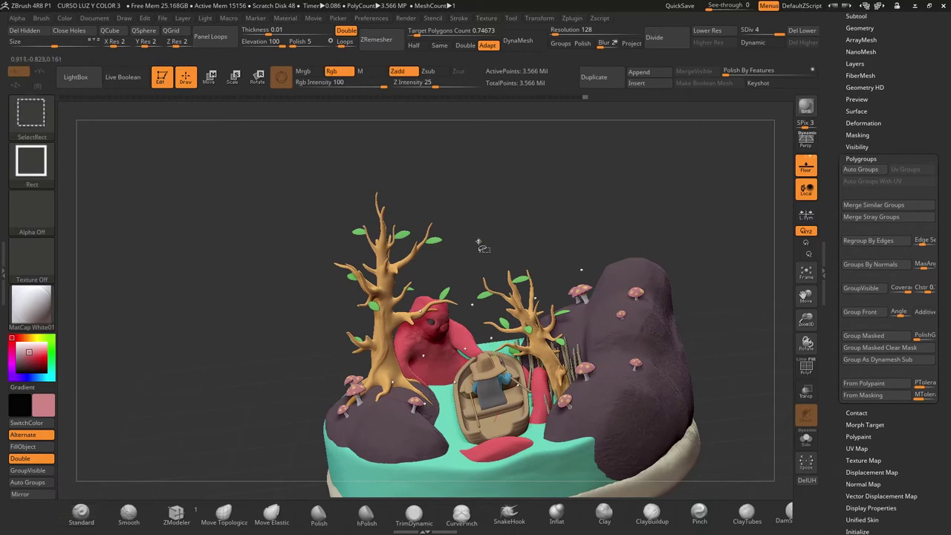
Step: Isolate the small white spheres floating around the trees and inspect their polygroup
ctrl+alt+shift+click(479, 240)
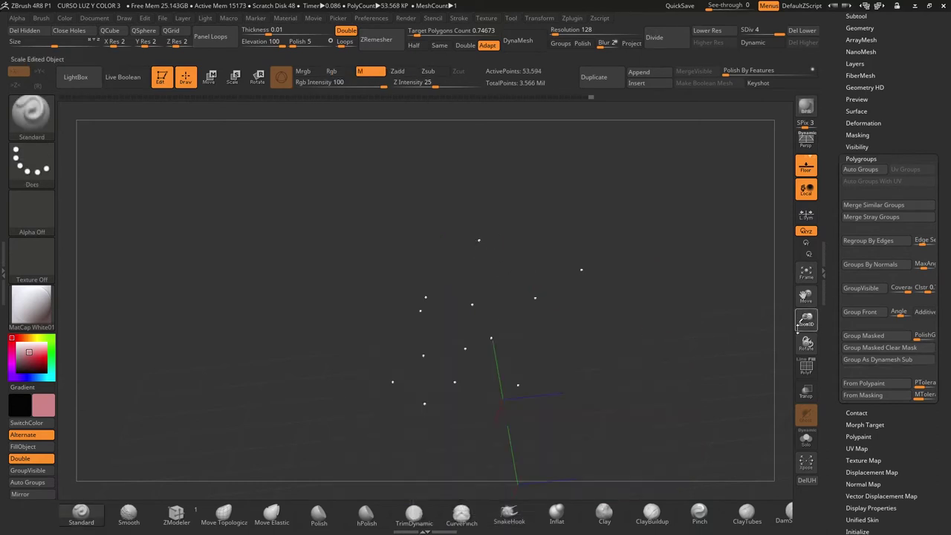
drag(799, 324, 788, 402)
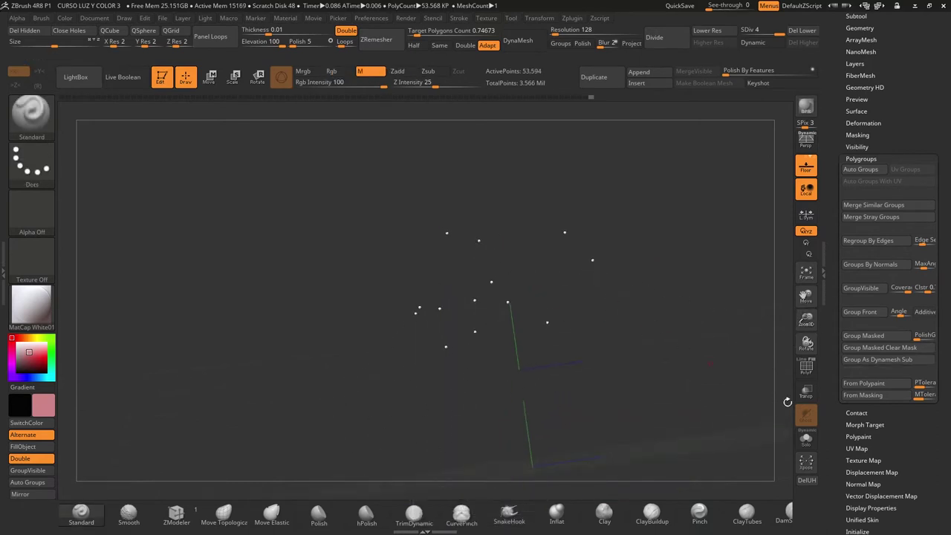
click(807, 367)
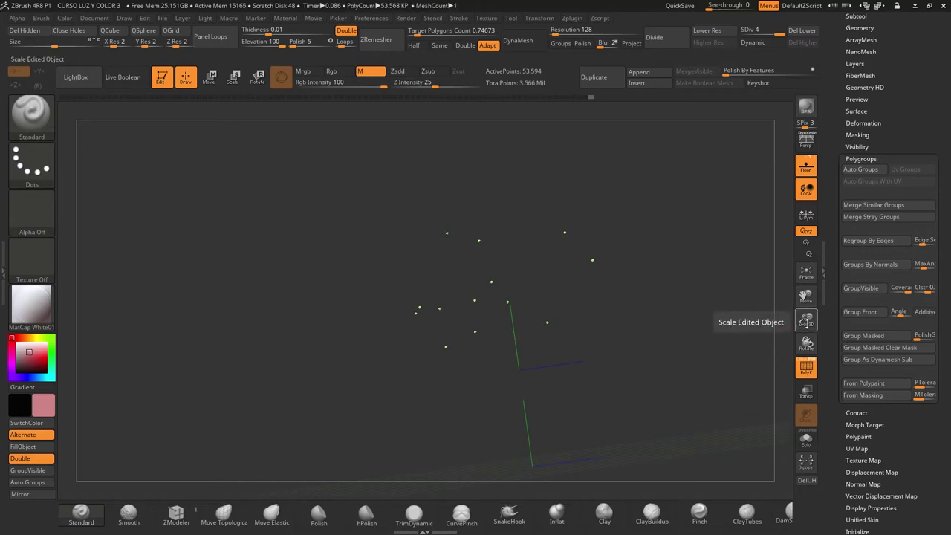
drag(806, 321, 597, 323)
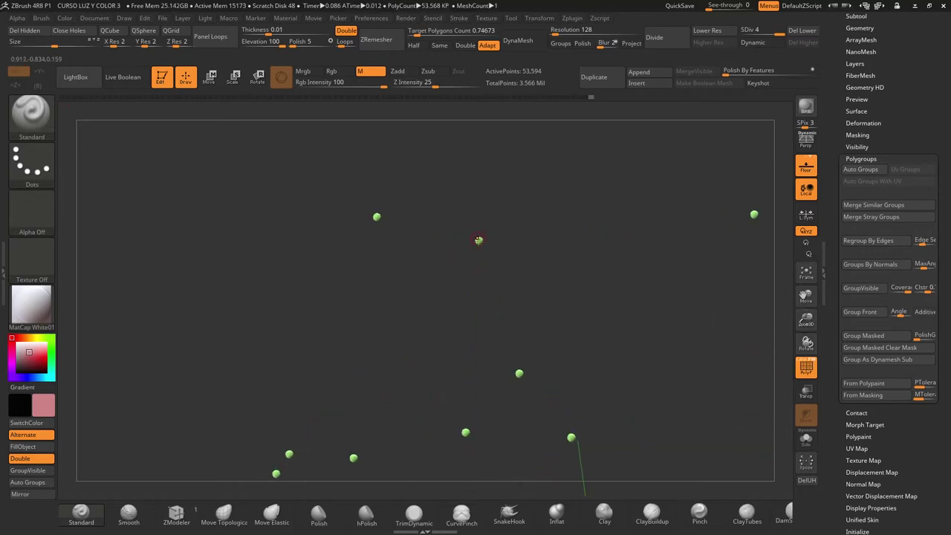
drag(807, 321, 761, 270)
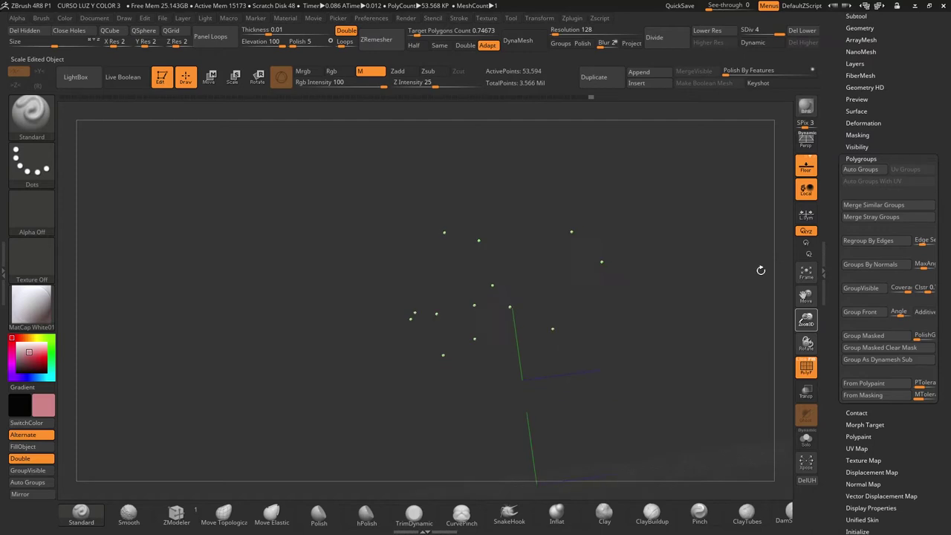
shift+drag(673, 316, 574, 377)
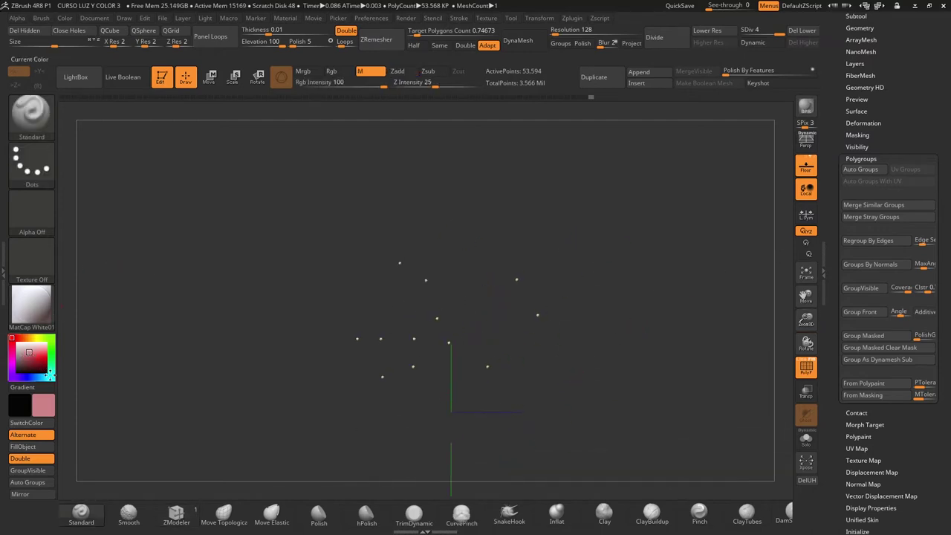
Step: Choose a bright cyan colour, enable colour-only painting (Rgb) and fill the isolated small spheres with it
click(34, 356)
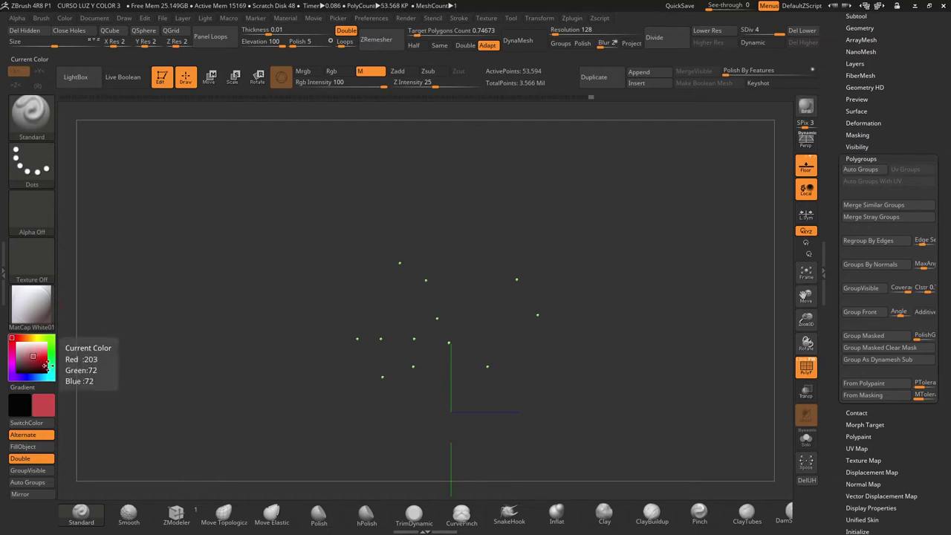
click(806, 366)
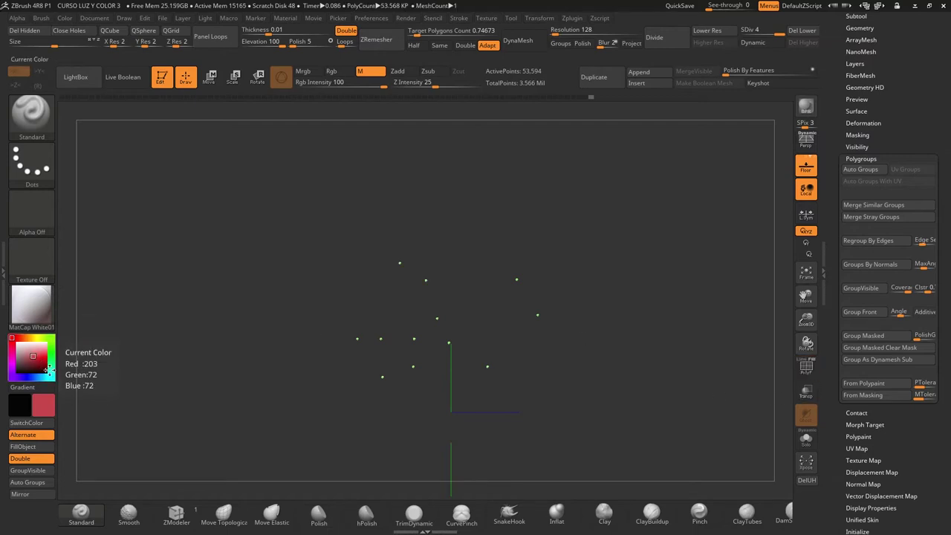
click(48, 405)
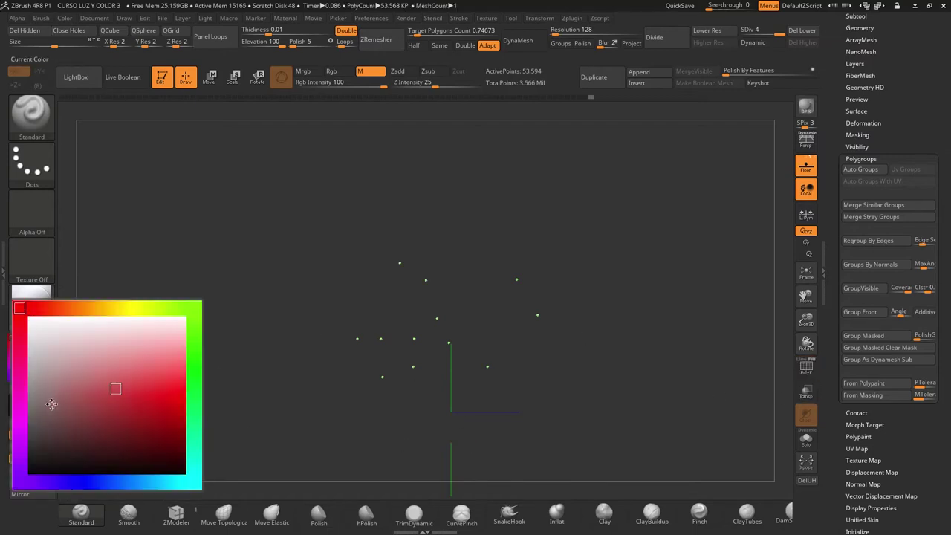
click(194, 483)
drag(171, 397, 191, 395)
click(192, 484)
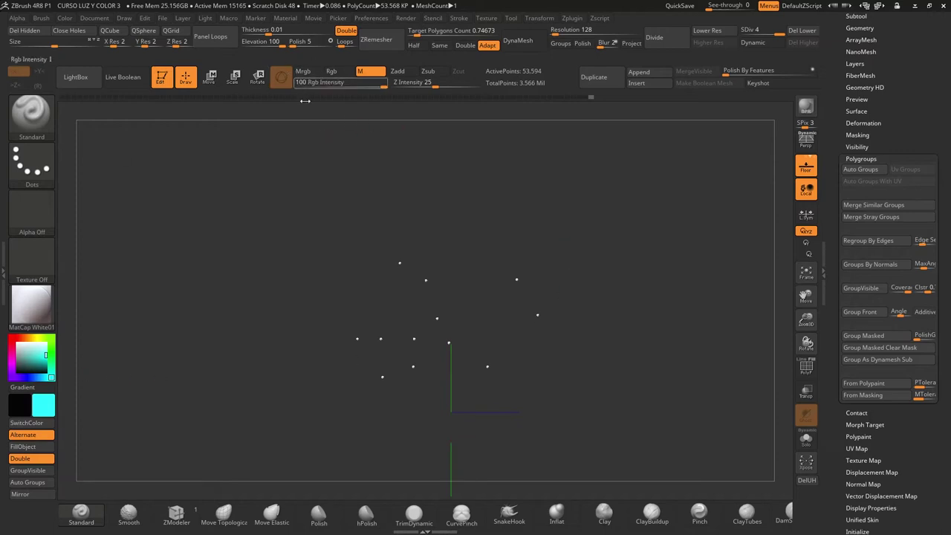
click(331, 72)
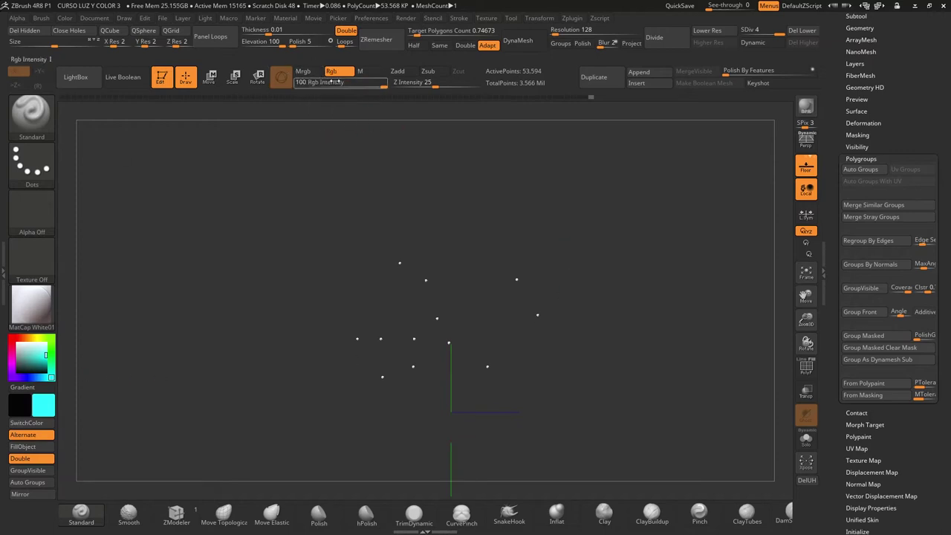
click(41, 447)
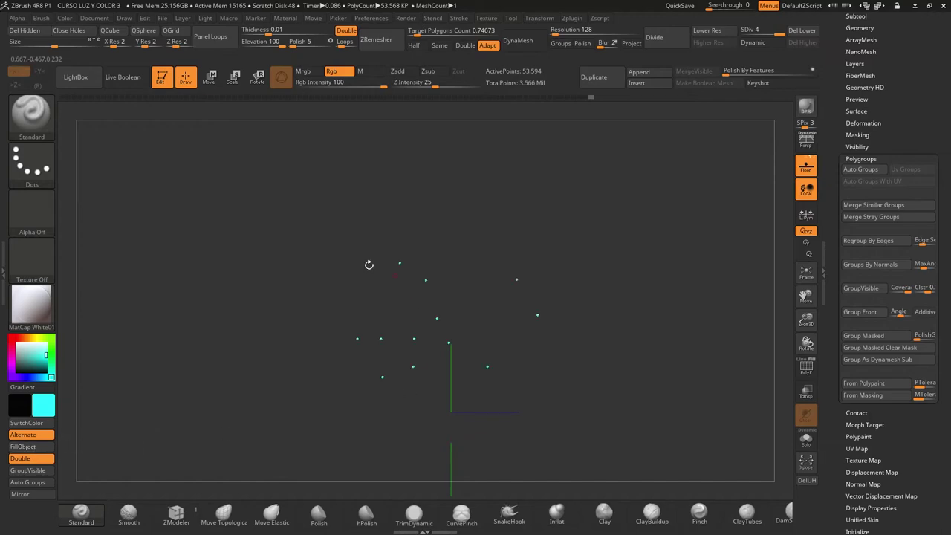
Step: Unhide the full diorama and isolate the white oval panes of the grey lantern in the boat
ctrl+alt+shift+click(605, 262)
drag(611, 240, 586, 181)
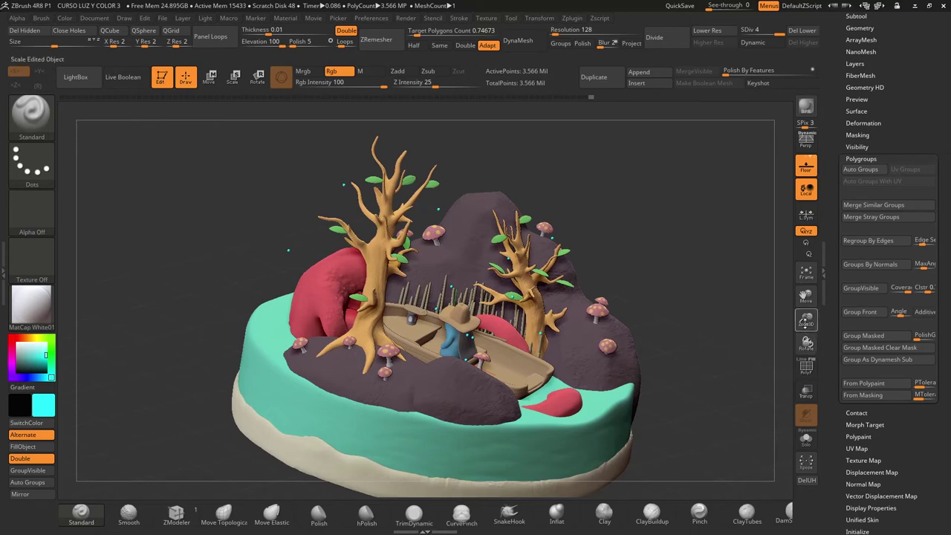
drag(806, 320, 785, 425)
alt+drag(420, 313, 249, 70)
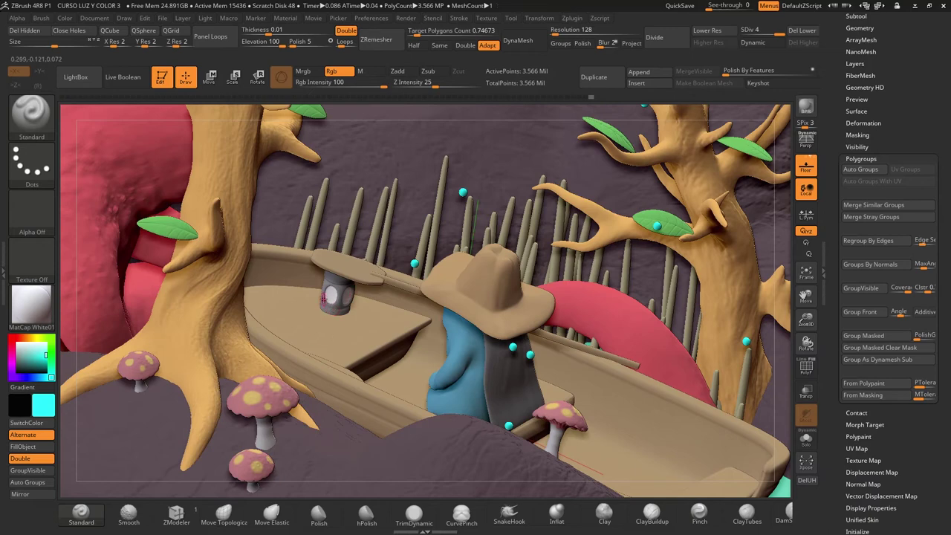
key(ctrl+shift)
ctrl+shift+click(327, 297)
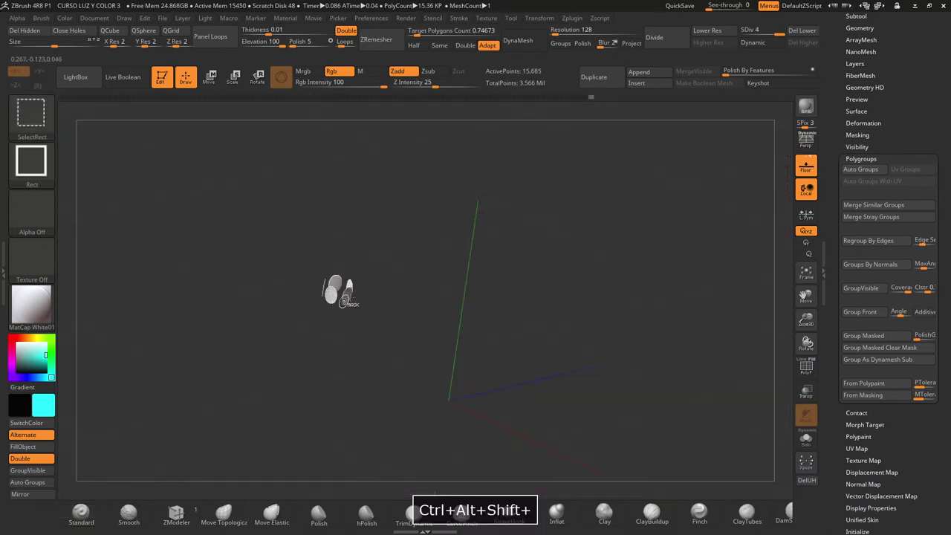
Step: Choose a light yellow colour and fill the isolated oval panes of the boat lantern with it
shift+drag(387, 302, 357, 312)
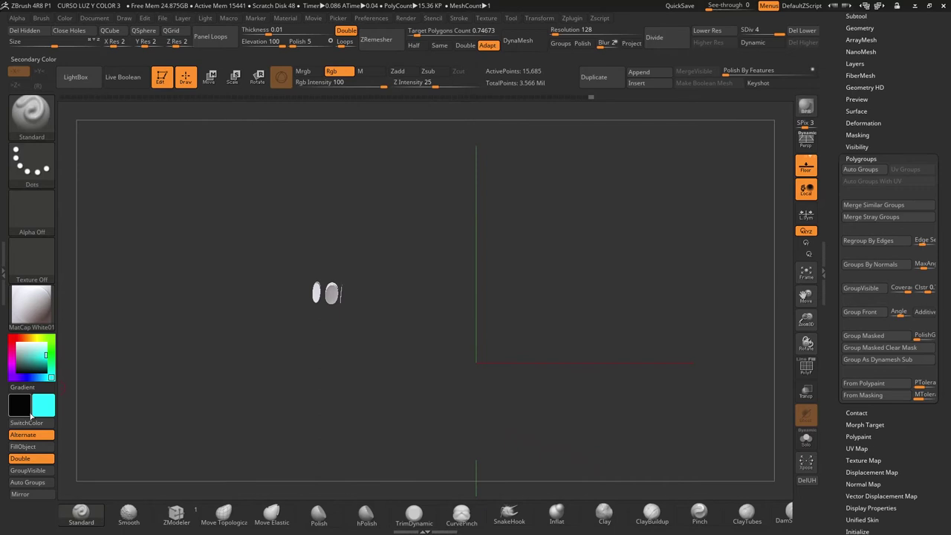
click(21, 406)
click(44, 405)
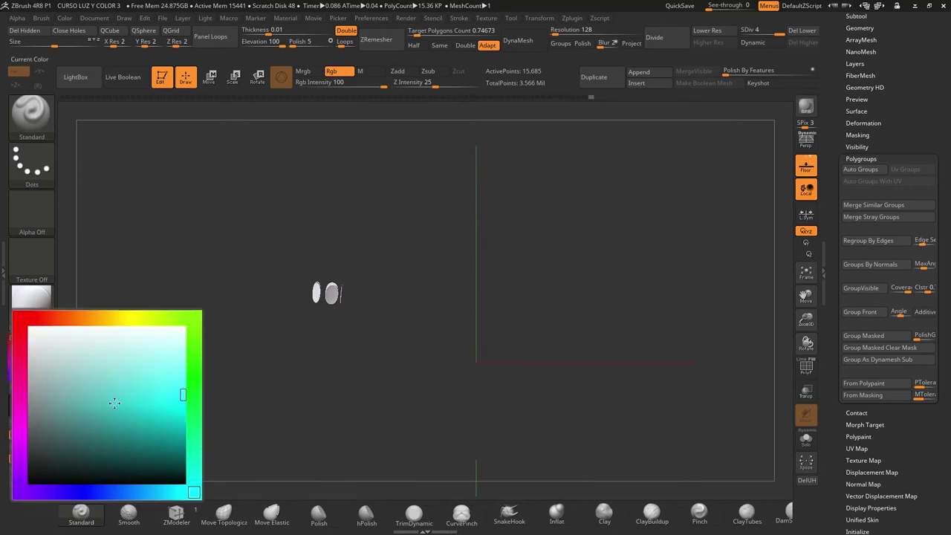
click(137, 318)
drag(190, 377, 191, 376)
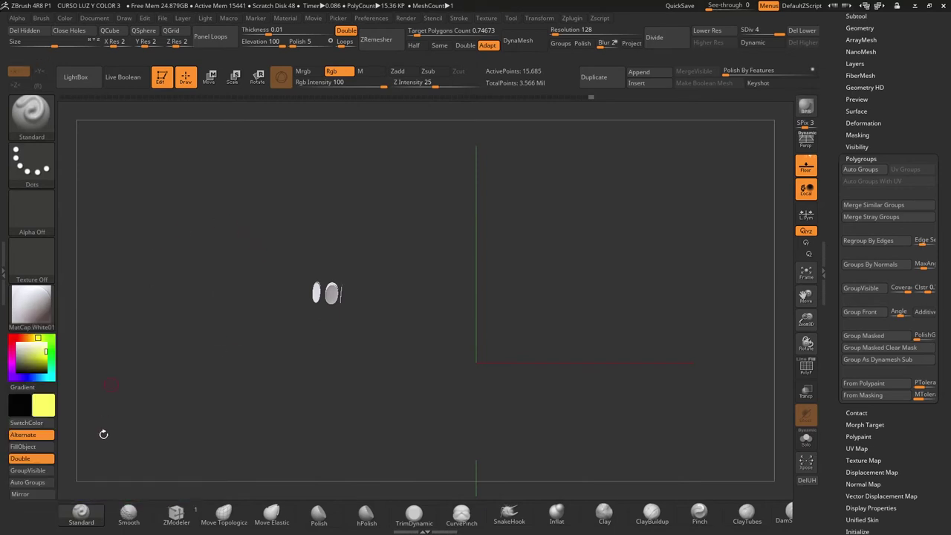
click(47, 449)
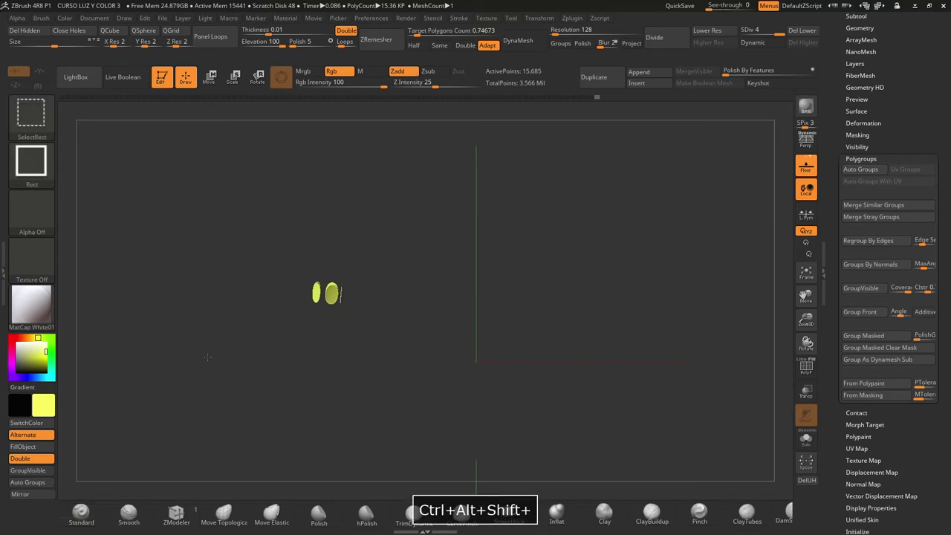
Step: Unhide the full diorama and turn on the PolyF display to review its polygroups from several angles
ctrl+alt+shift+click(220, 340)
alt+drag(746, 140, 641, 265)
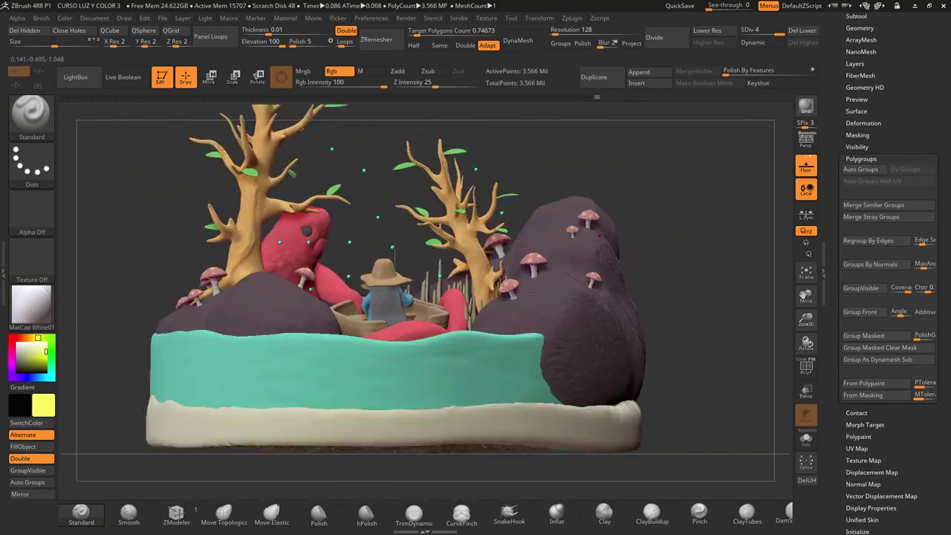
click(807, 366)
drag(758, 357, 658, 330)
mouse_move(617, 197)
mouse_down()
mouse_move(628, 201)
mouse_move(616, 197)
mouse_up()
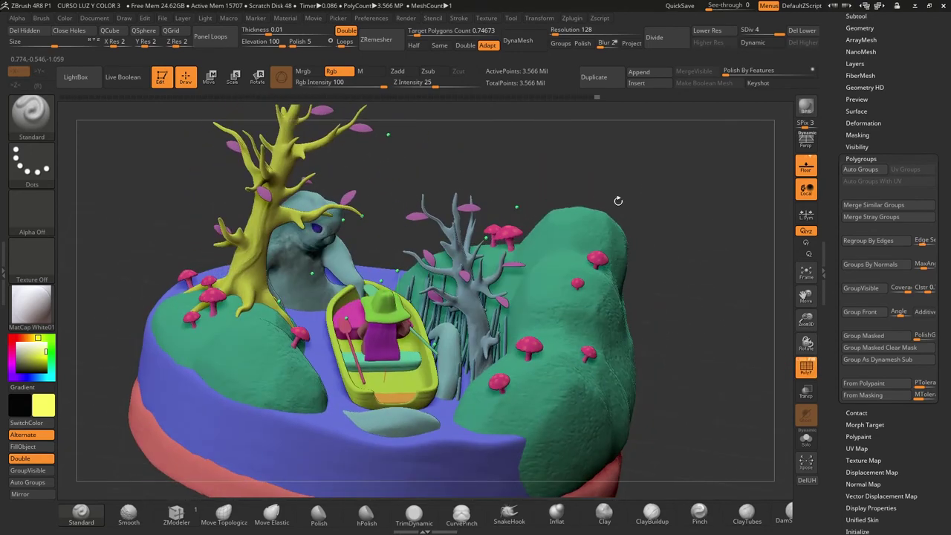
drag(690, 325, 681, 295)
drag(805, 319, 415, 313)
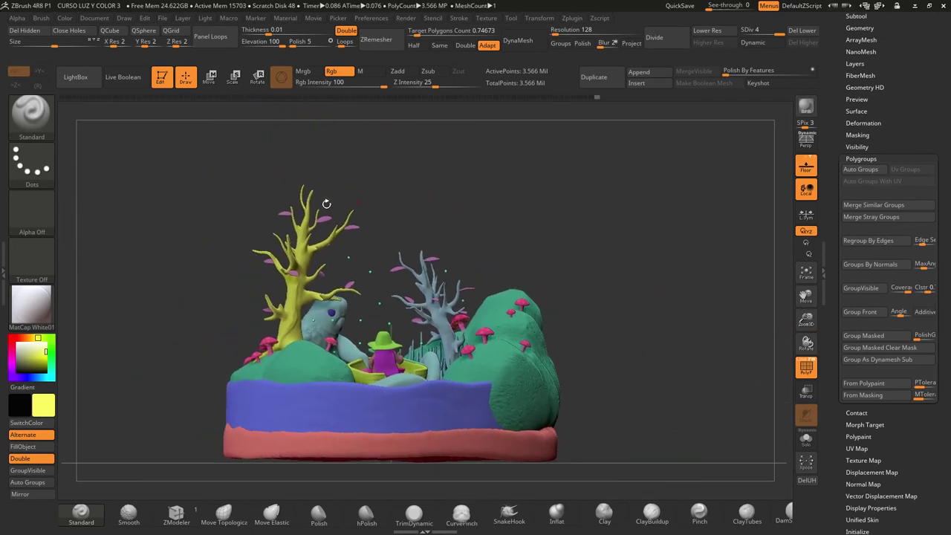
Step: Save the project as CURSO LUZ Y COLOR 3 in the BOTE CURSO folder, replacing the existing file
click(161, 18)
click(215, 37)
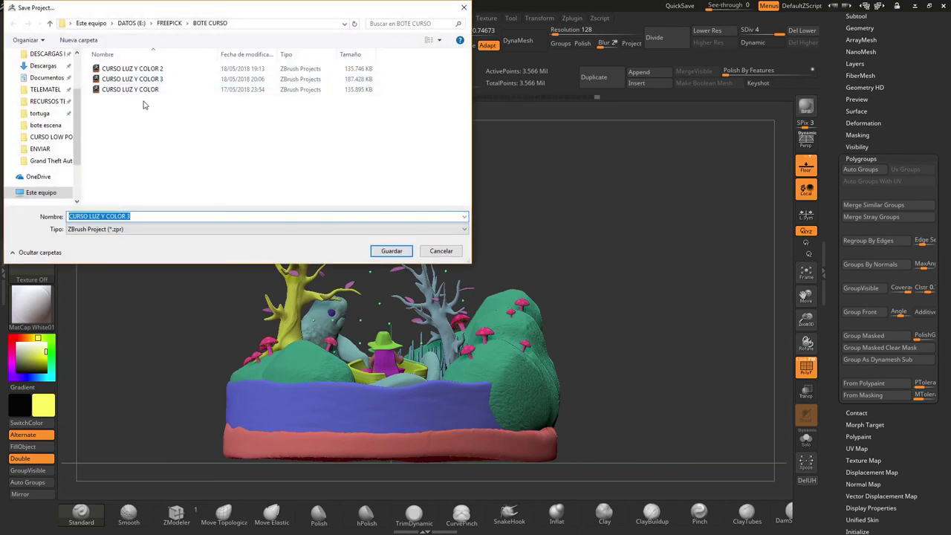
click(132, 79)
click(379, 252)
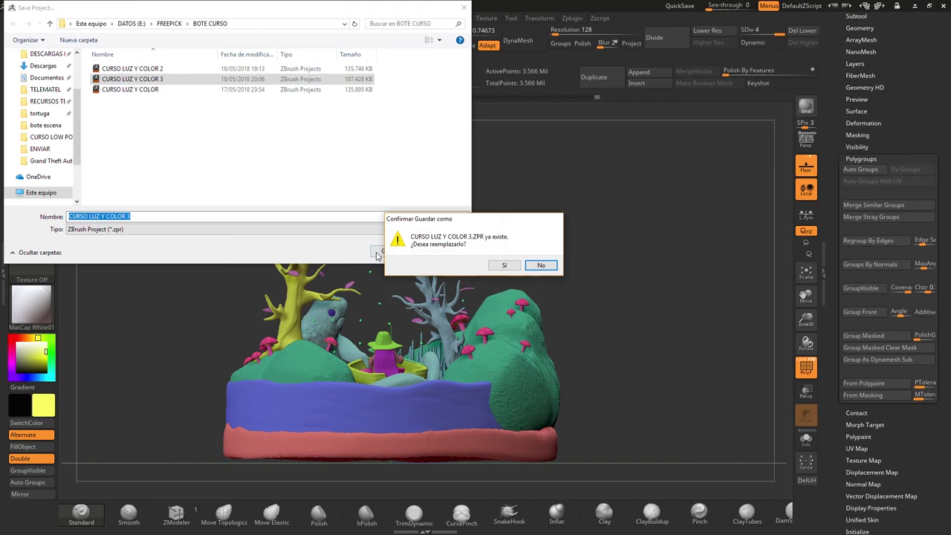
click(498, 266)
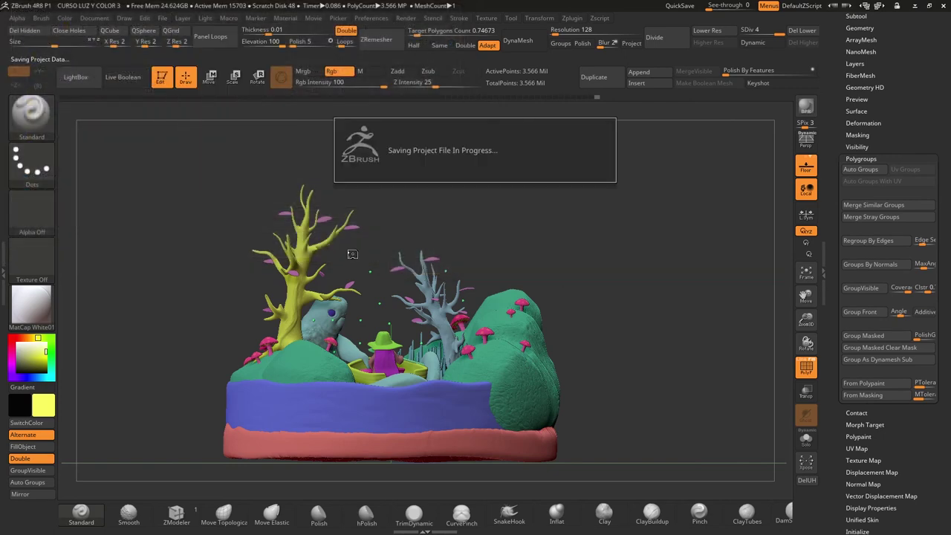